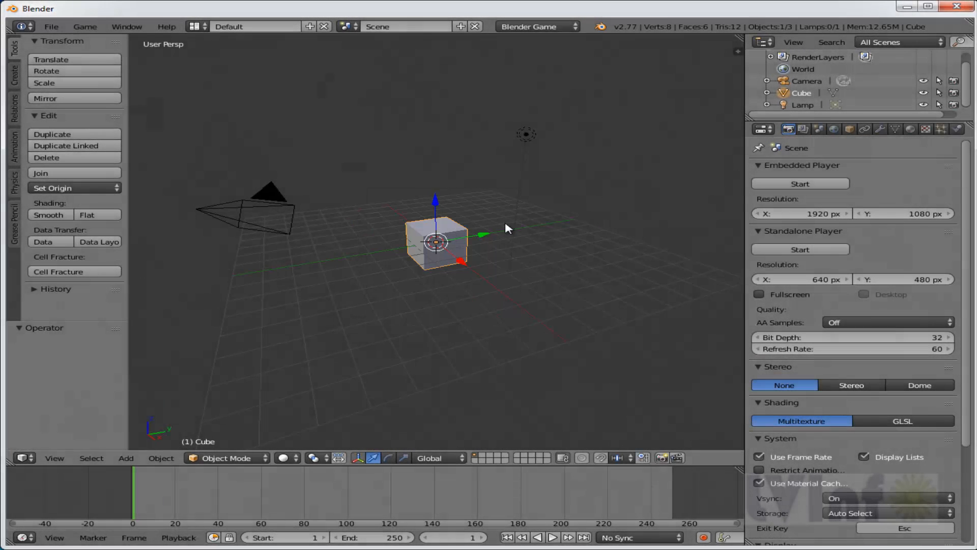
Step: Stretch the default cube along the global Y axis by a factor of about 3.1 to form a long block
key("s")
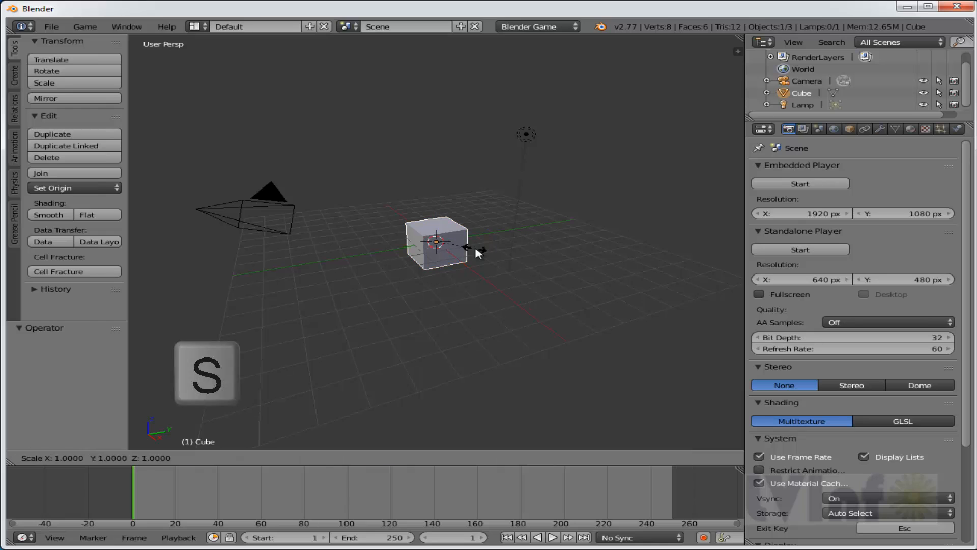
key("y")
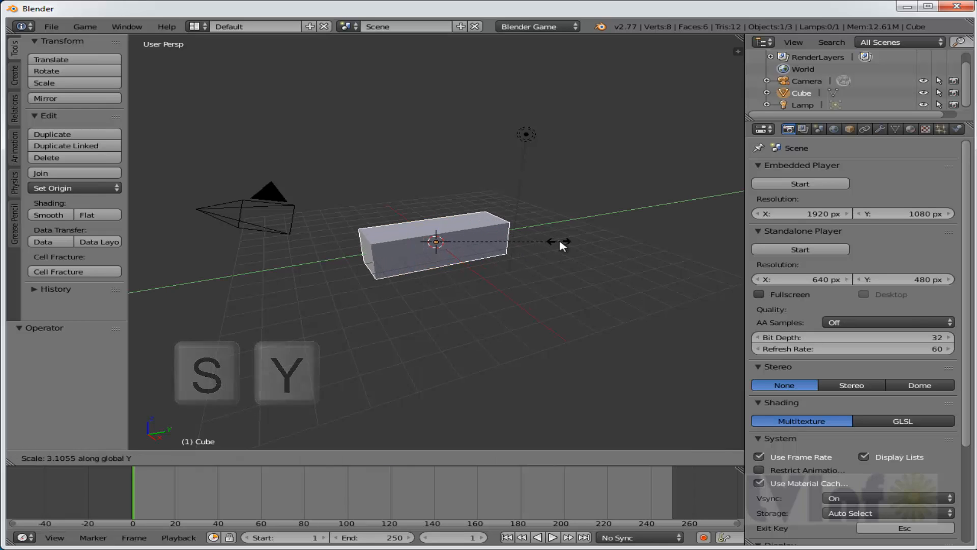
left_click(552, 245)
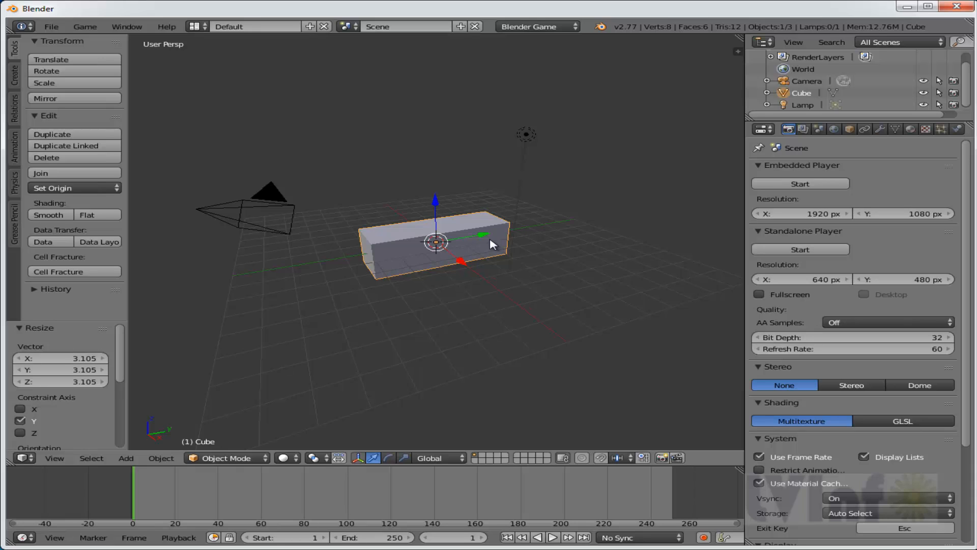
Step: Subdivide the block's whole mesh with 10 cuts in Edit Mode and return to Object Mode
scroll(492, 245, "up", 4)
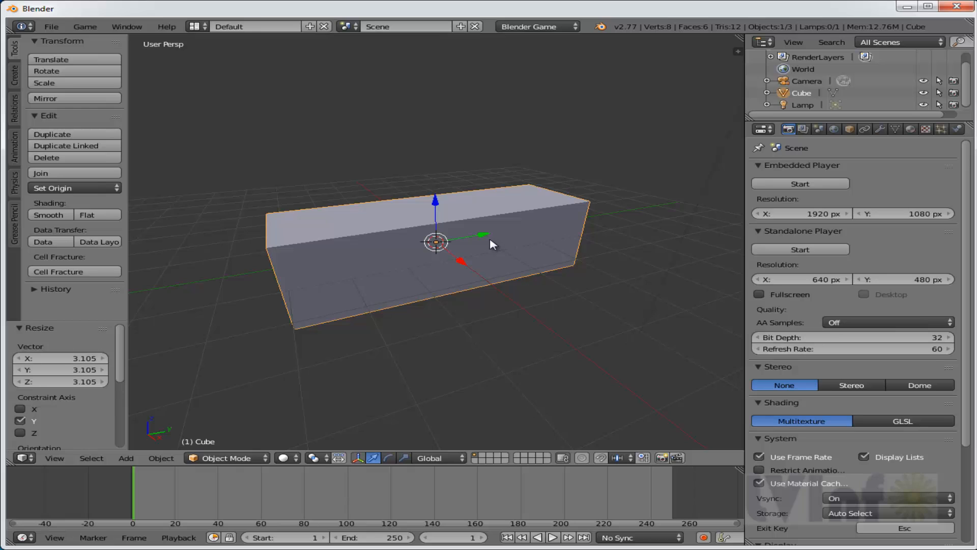
left_click(262, 460)
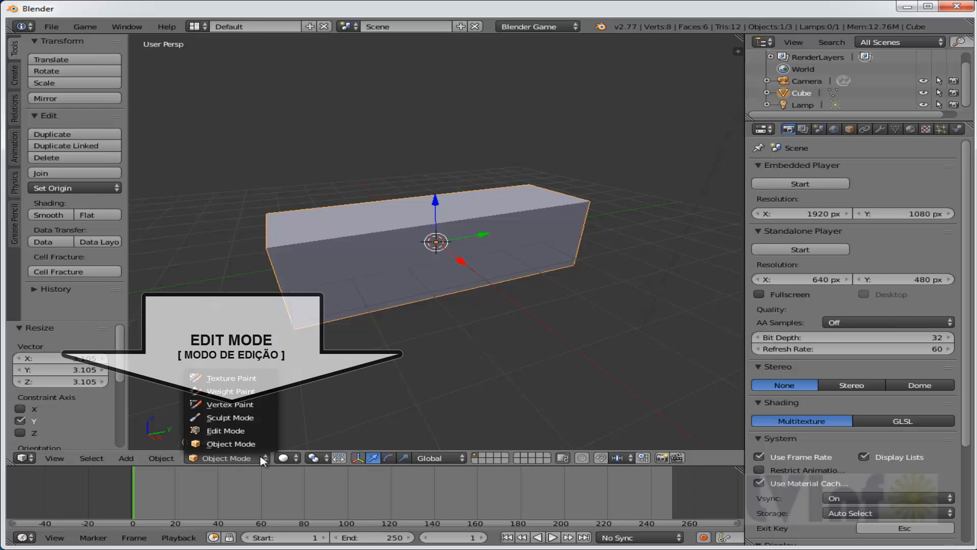
left_click(238, 434)
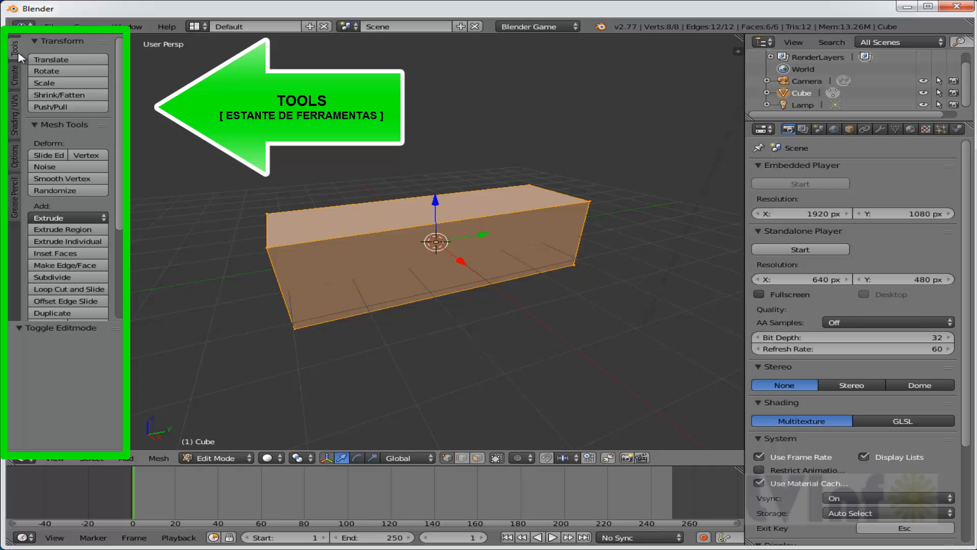
left_click_drag(118, 75, 117, 148)
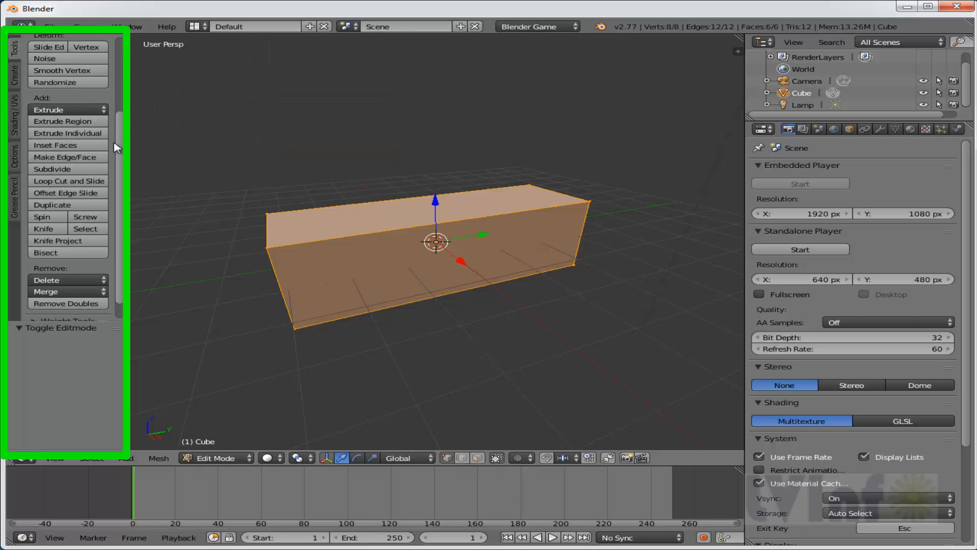
left_click(52, 170)
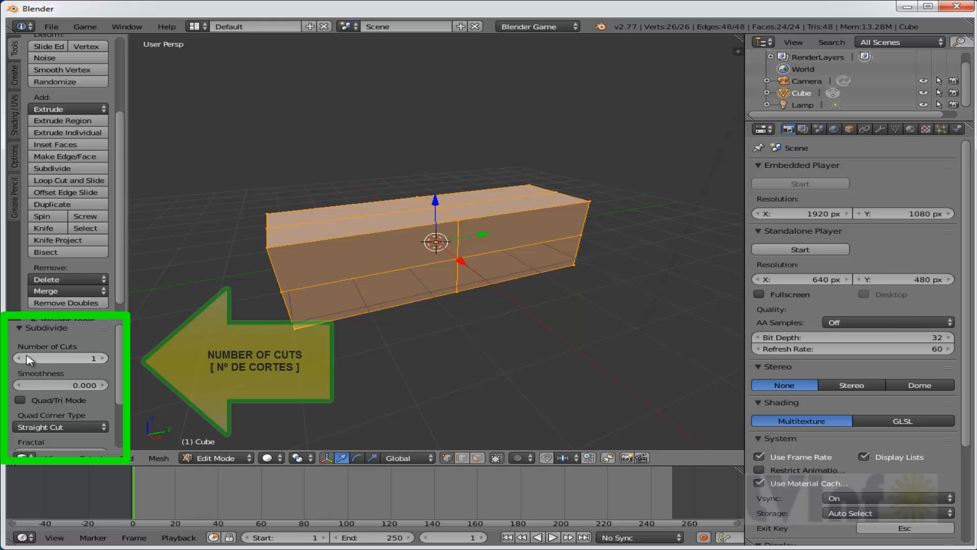
left_click(71, 355)
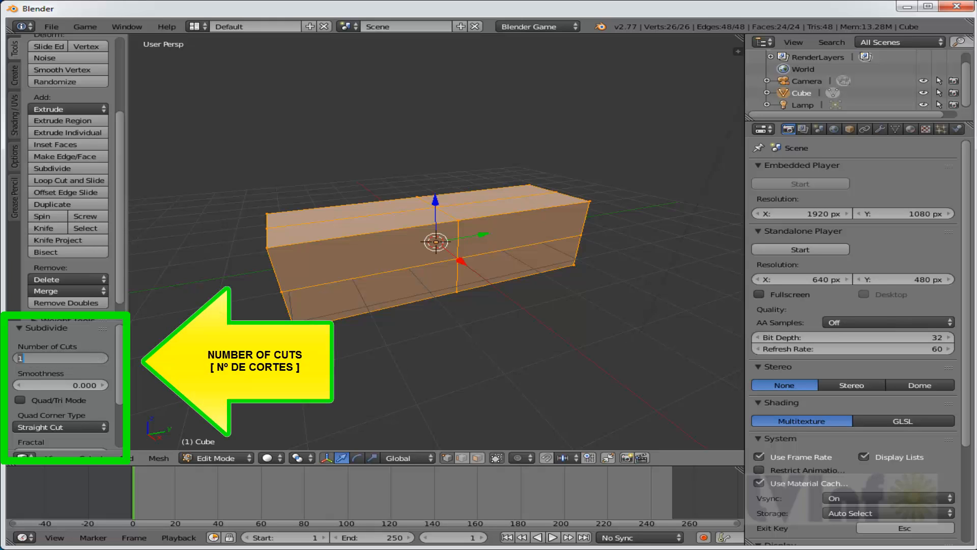
type("10")
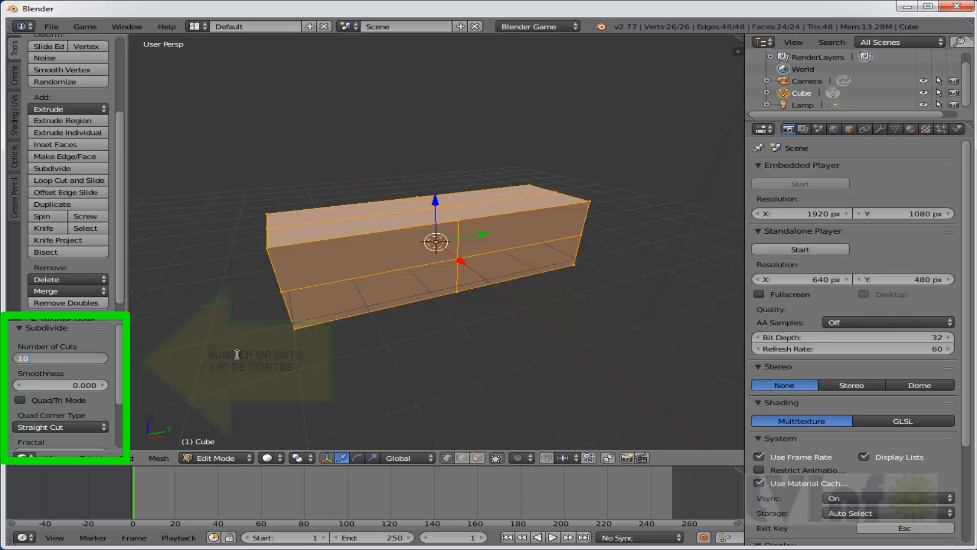
key("Return")
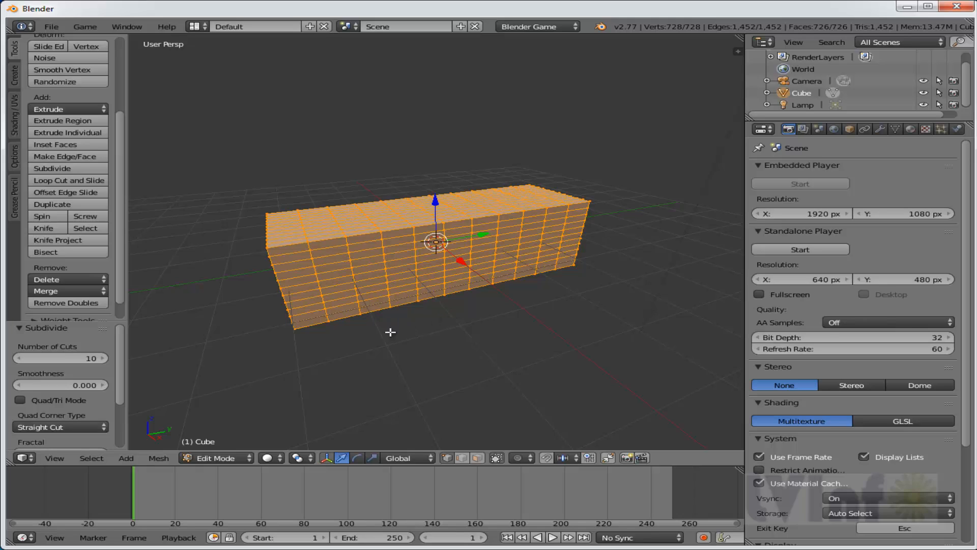
left_click(218, 458)
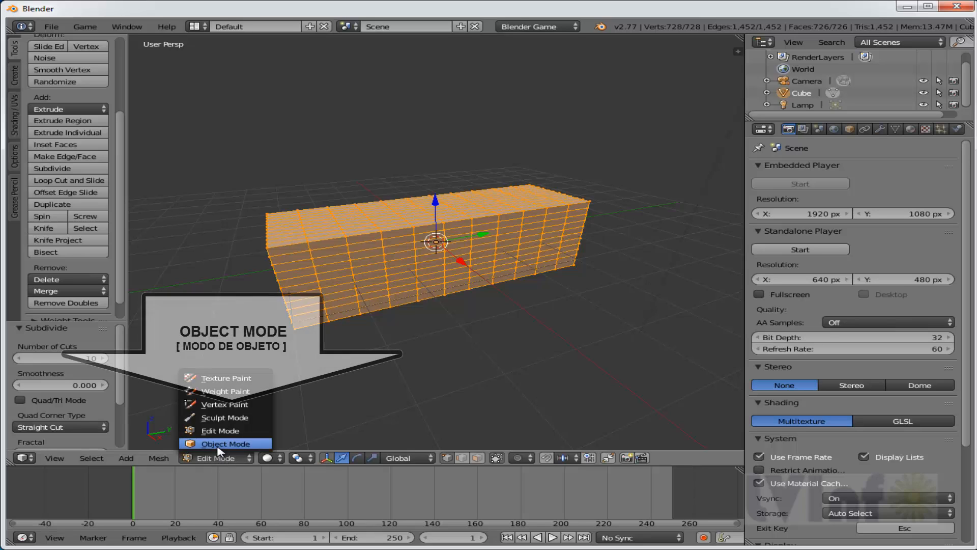
left_click(220, 444)
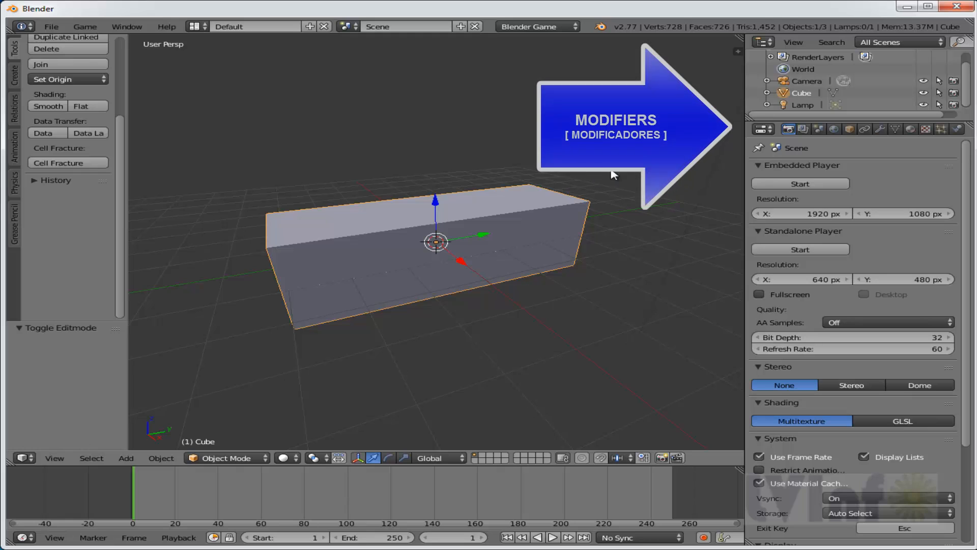
Step: Add a Bevel modifier to the block
left_click(882, 131)
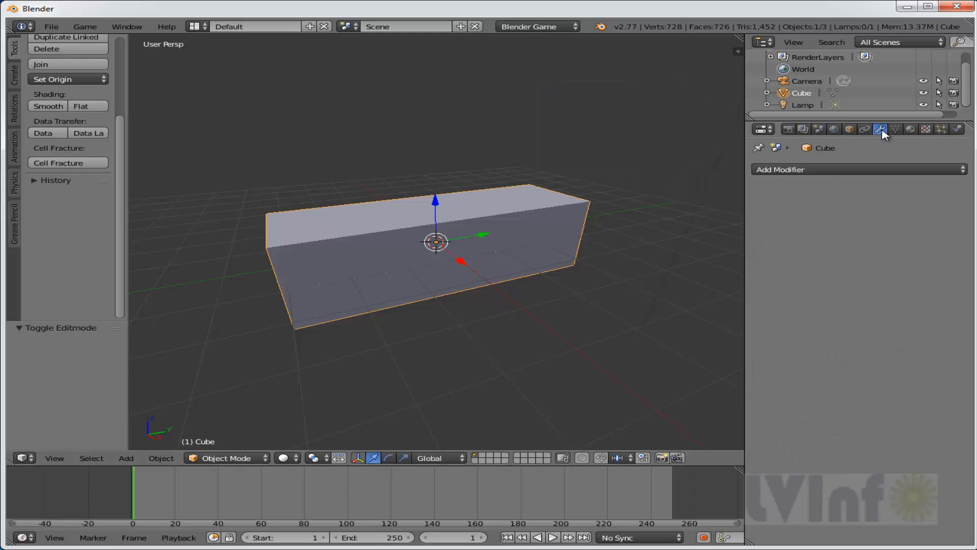
left_click(787, 173)
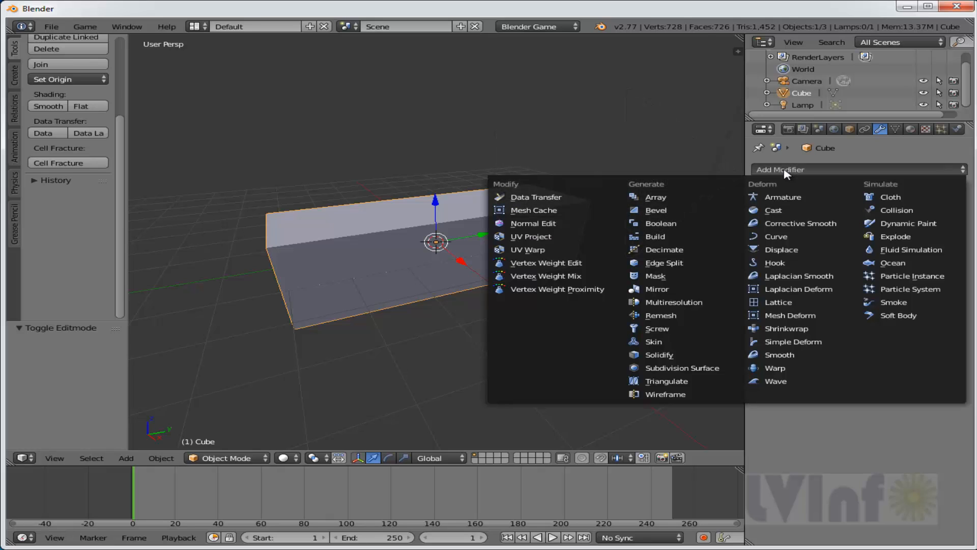
left_click(687, 212)
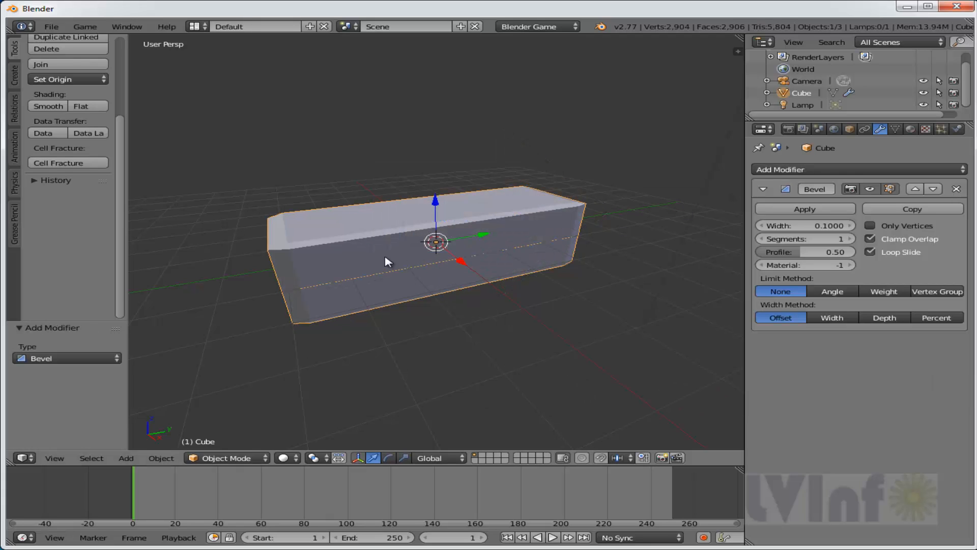
middle_click_drag(433, 304, 400, 231)
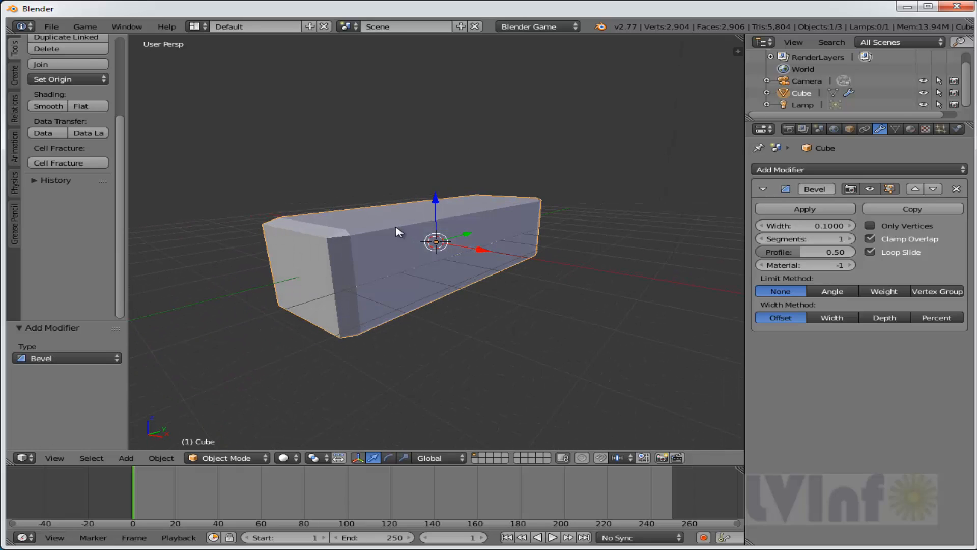
mouse_move(593, 211)
middle_mouse_down()
mouse_move(620, 214)
mouse_move(604, 217)
middle_mouse_up()
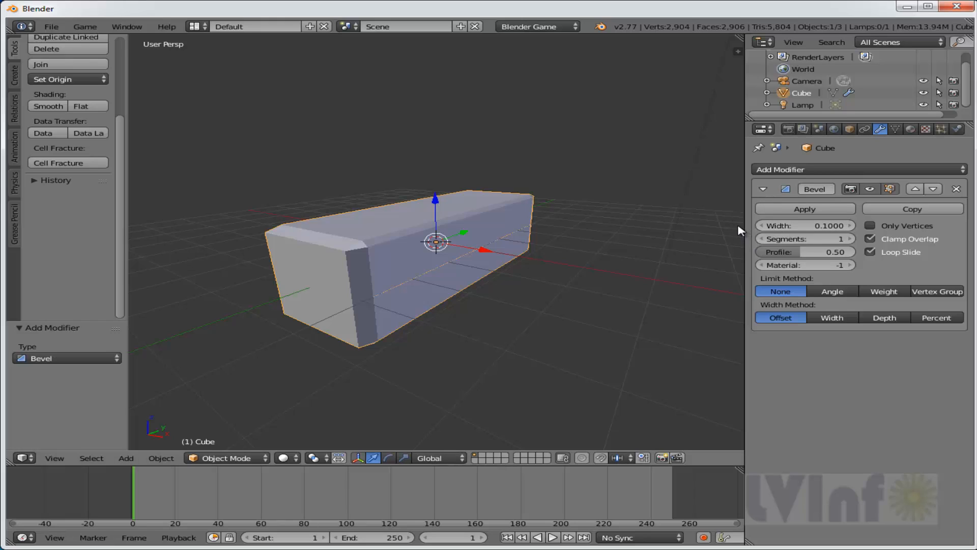
Step: Set the bevel width to 0.058 with 6 segments and apply the modifier to the block
left_click_drag(822, 229, 729, 229)
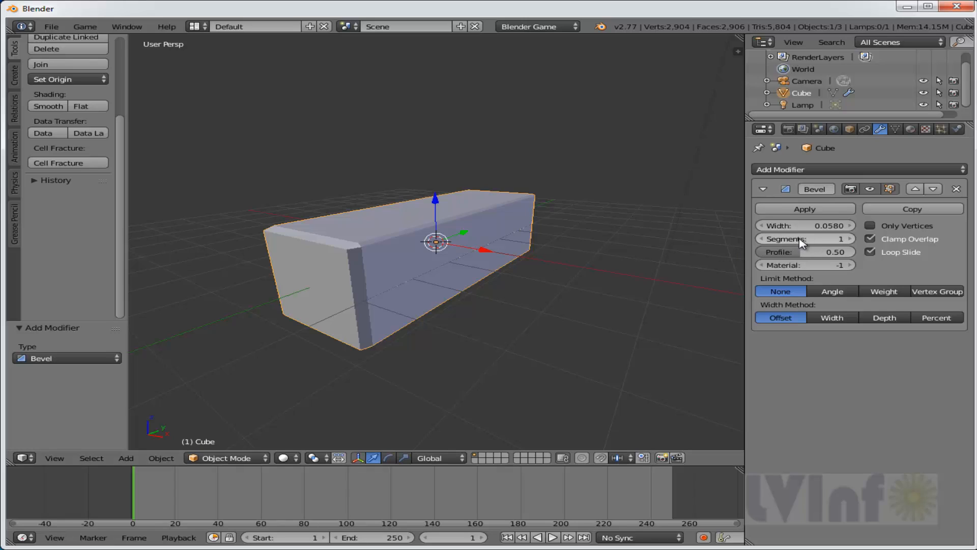
left_click(850, 239)
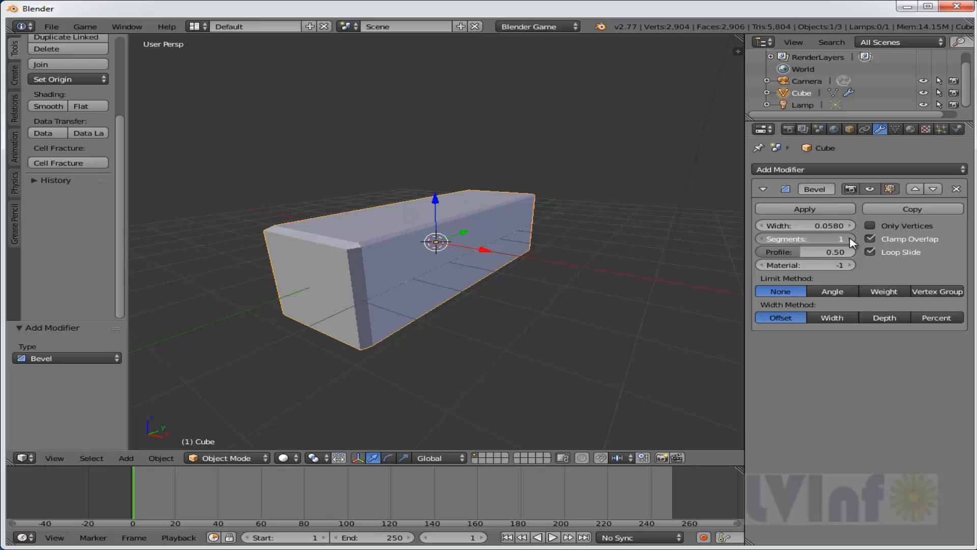
left_click(850, 239)
left_click(850, 239)
left_click(851, 239)
left_click(850, 239)
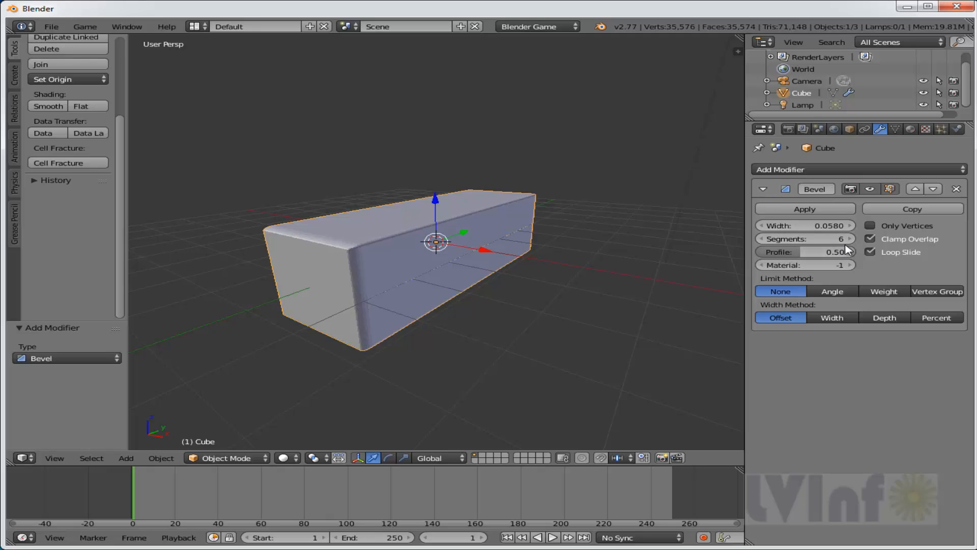
mouse_move(377, 270)
middle_mouse_down()
mouse_move(346, 255)
mouse_move(373, 264)
mouse_move(337, 263)
mouse_move(386, 260)
mouse_move(365, 264)
middle_mouse_up()
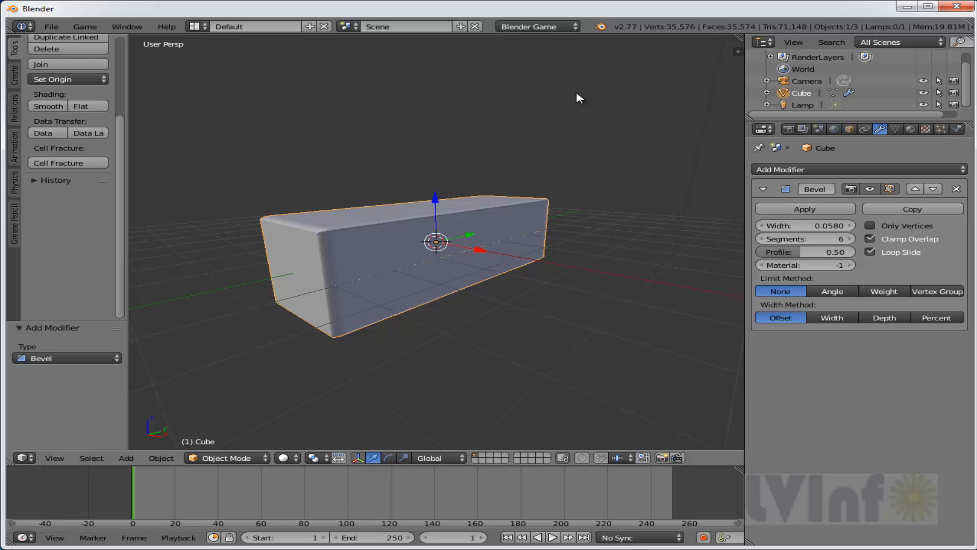
left_click(808, 209)
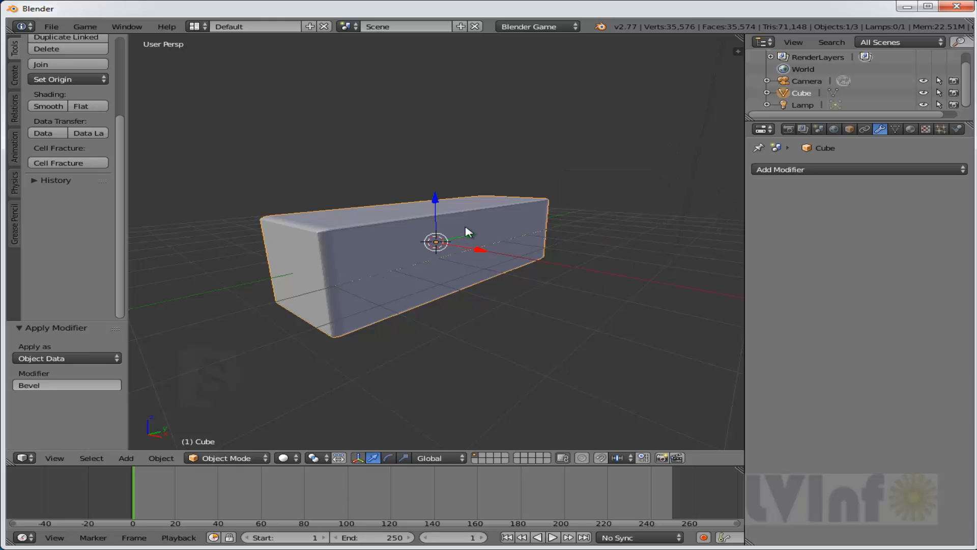
Step: Flatten the block along Z to about 0.84 of its height and move it about -5.4 units along X
key("s")
key("z")
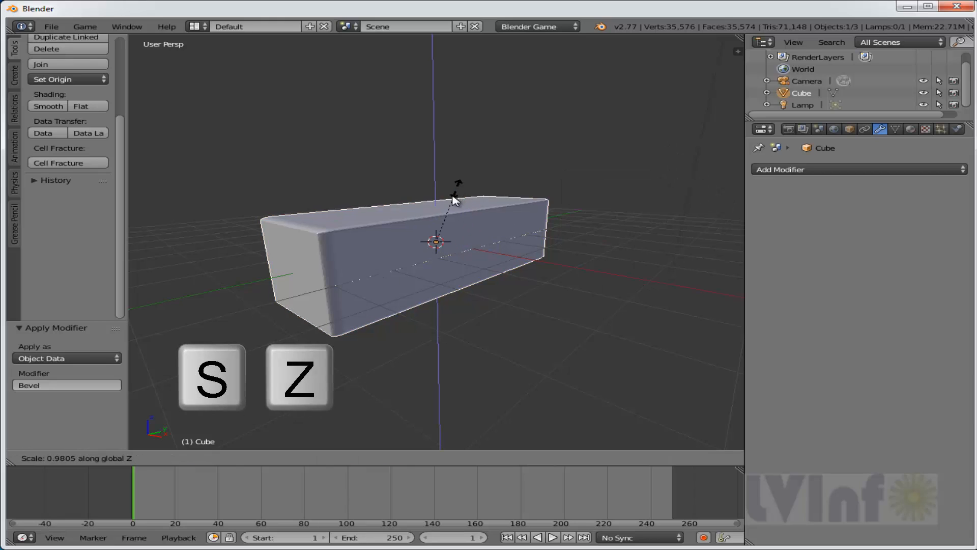
left_click(459, 204)
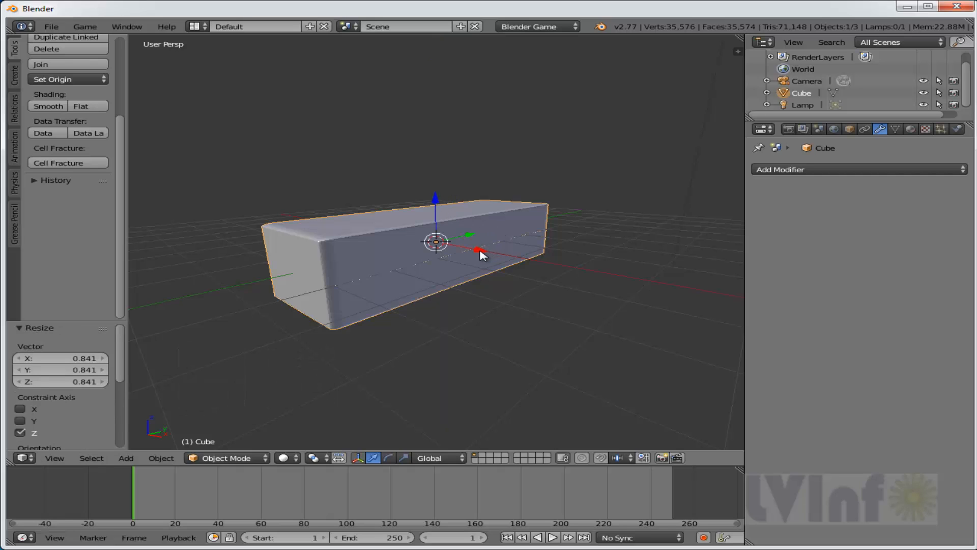
left_click_drag(481, 253, 364, 226)
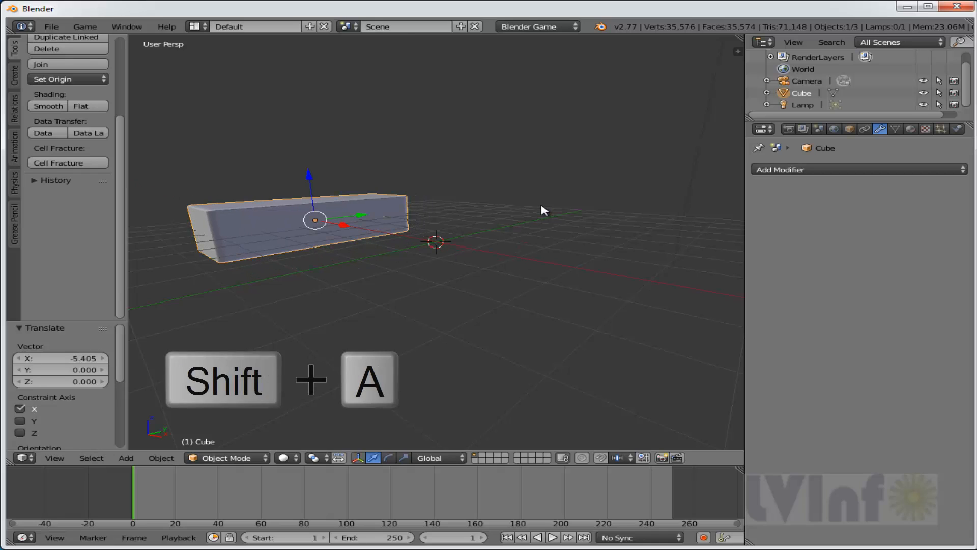
Step: Add a text object at the 3D cursor and rotate it 90° about the global X axis
key("shift+a")
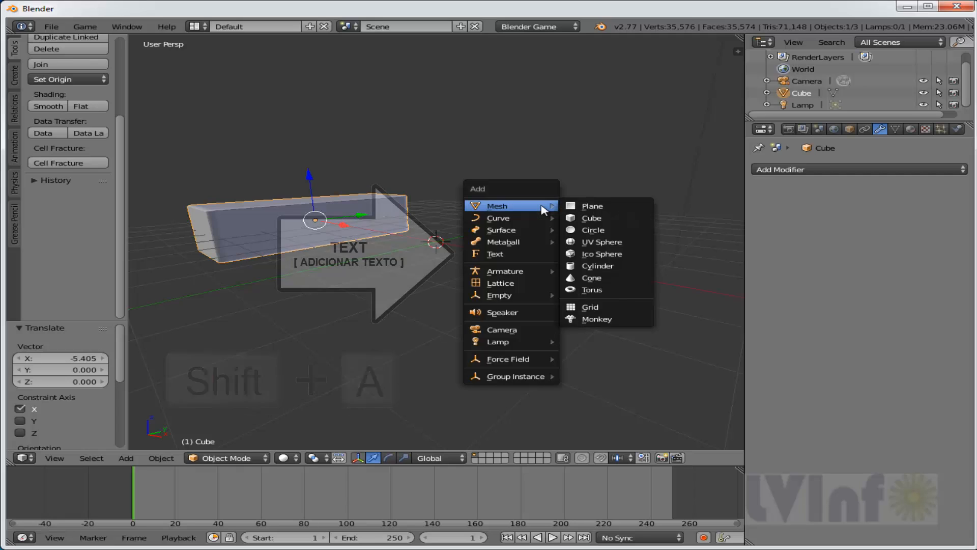
left_click(504, 254)
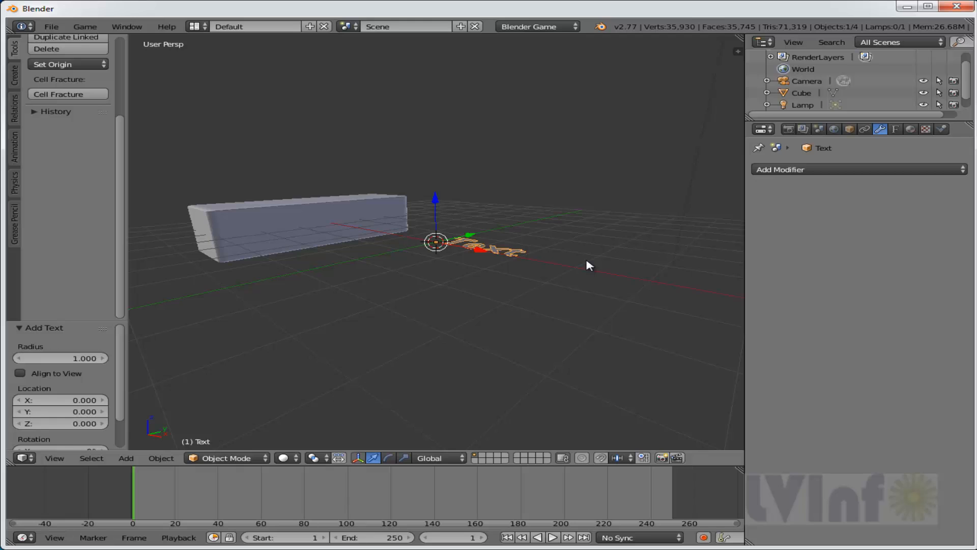
middle_click_drag(589, 268, 514, 284)
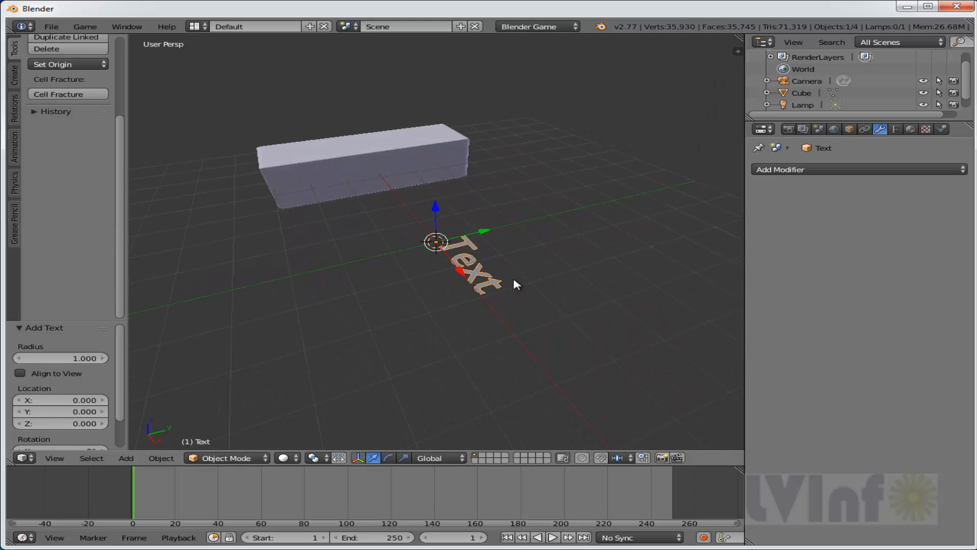
scroll(514, 284, "up", 2)
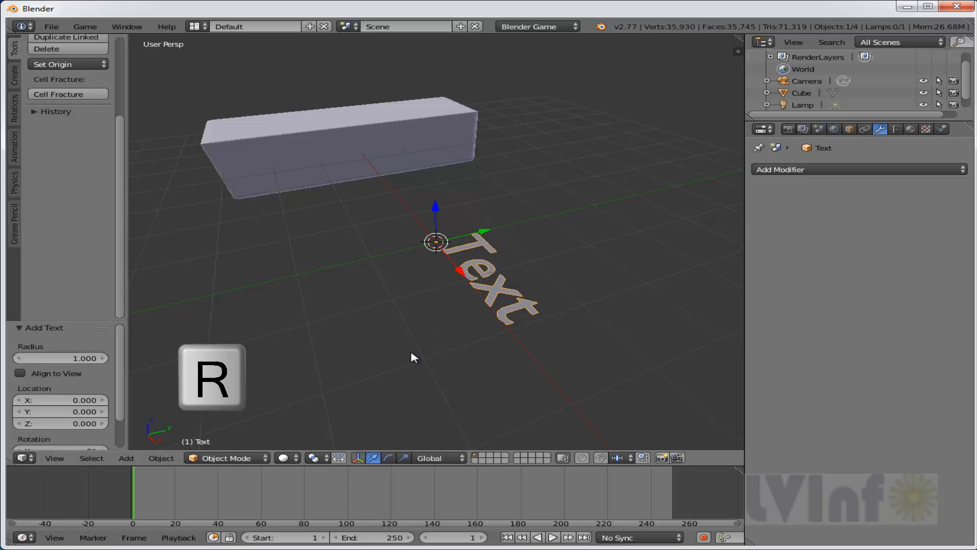
key("r")
key("x")
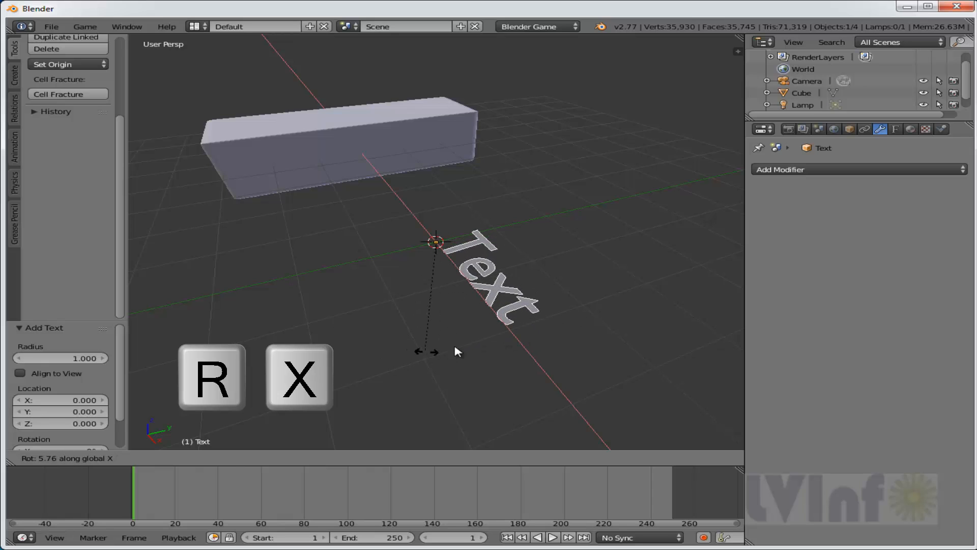
key("9")
key("0")
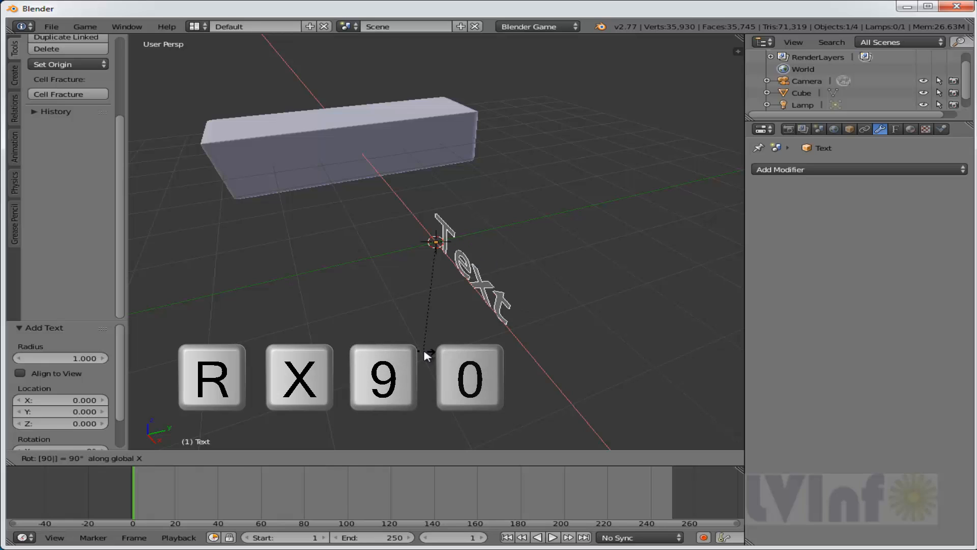
left_click(426, 355)
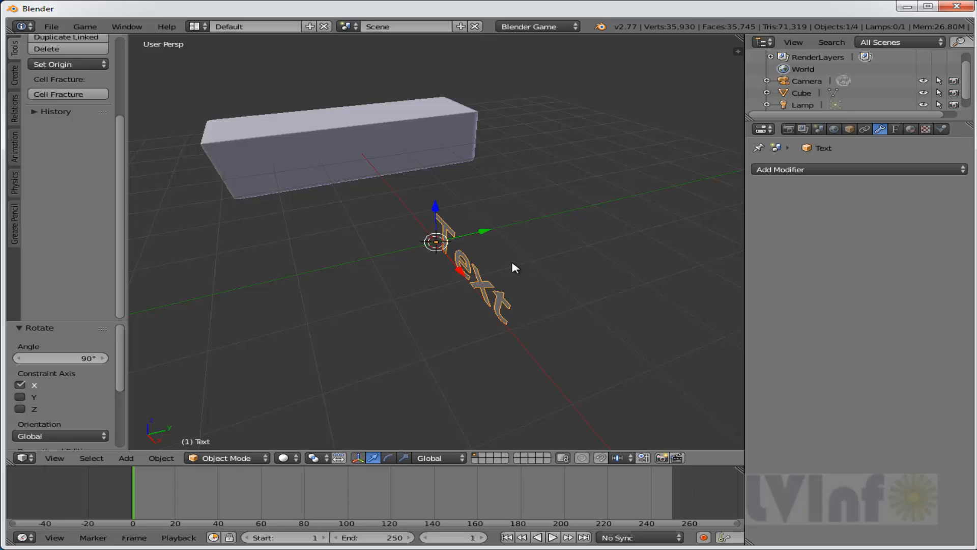
Step: Change the text object's content to "TEXTO" in Edit Mode and return to Object Mode
left_click(255, 458)
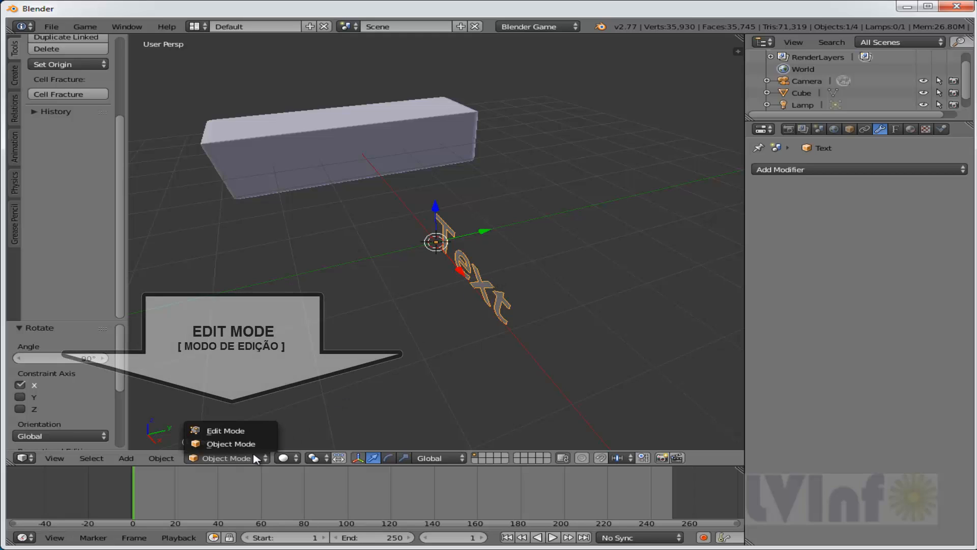
left_click(253, 430)
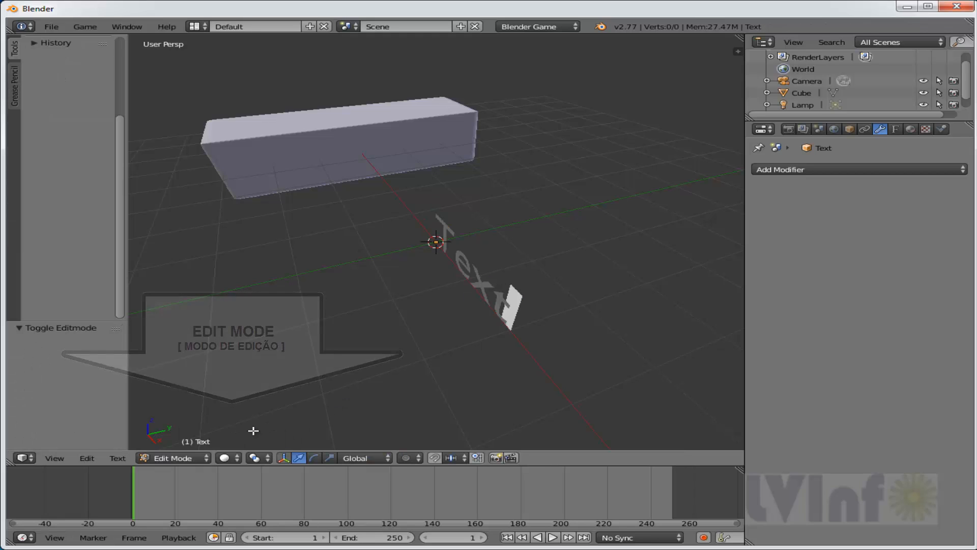
key("BackSpace")
key("BackSpace")
key("BackSpace")
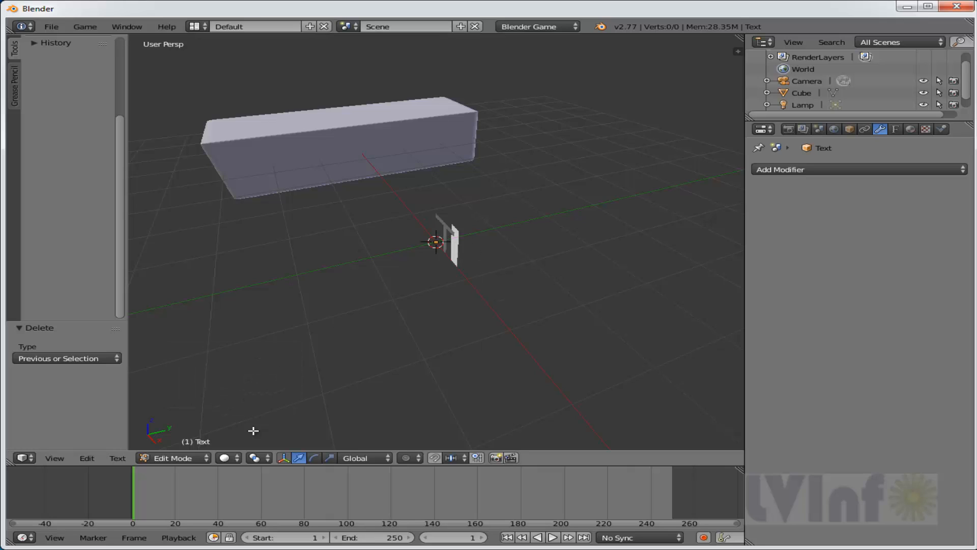
type("EXTO")
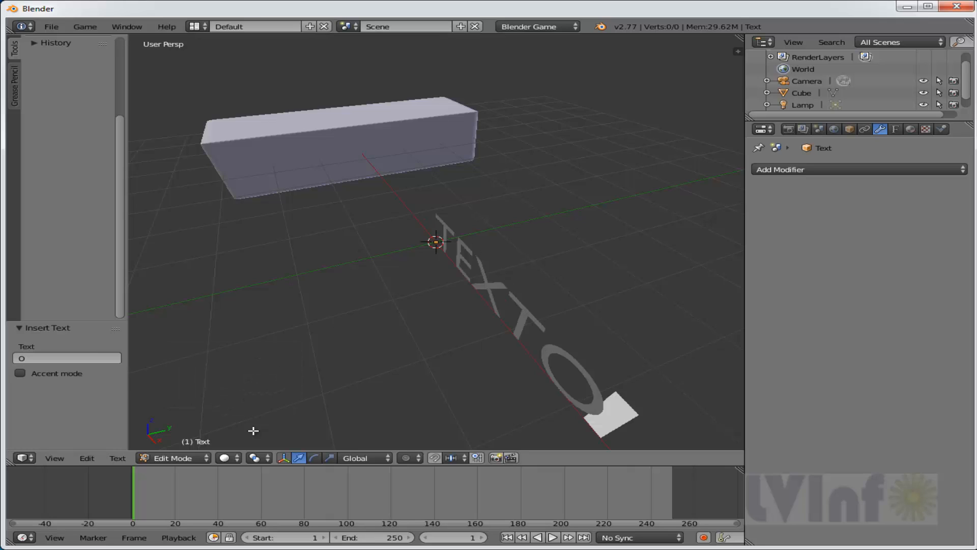
left_click(174, 458)
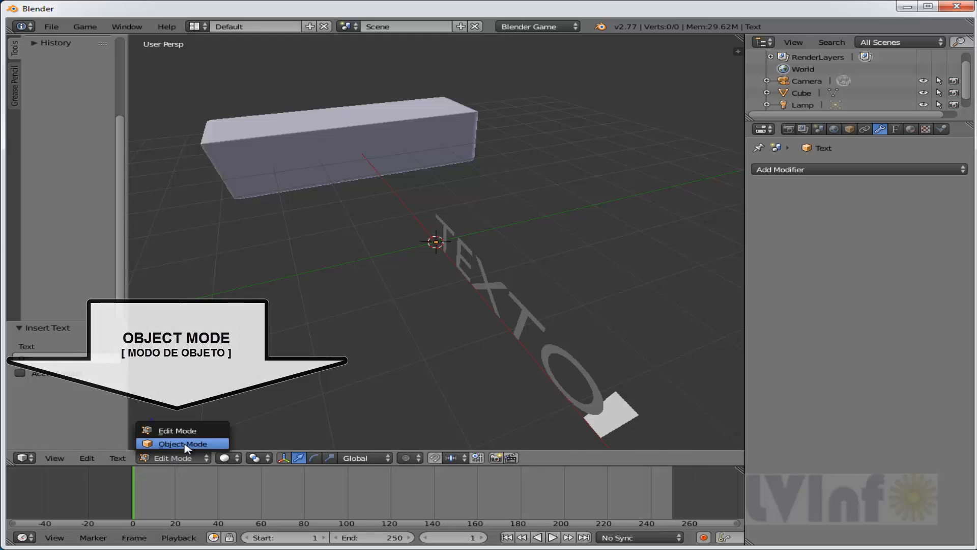
left_click(175, 445)
Step: Extrude the text object by 0.136 in its font geometry settings
middle_click_drag(642, 290, 664, 257)
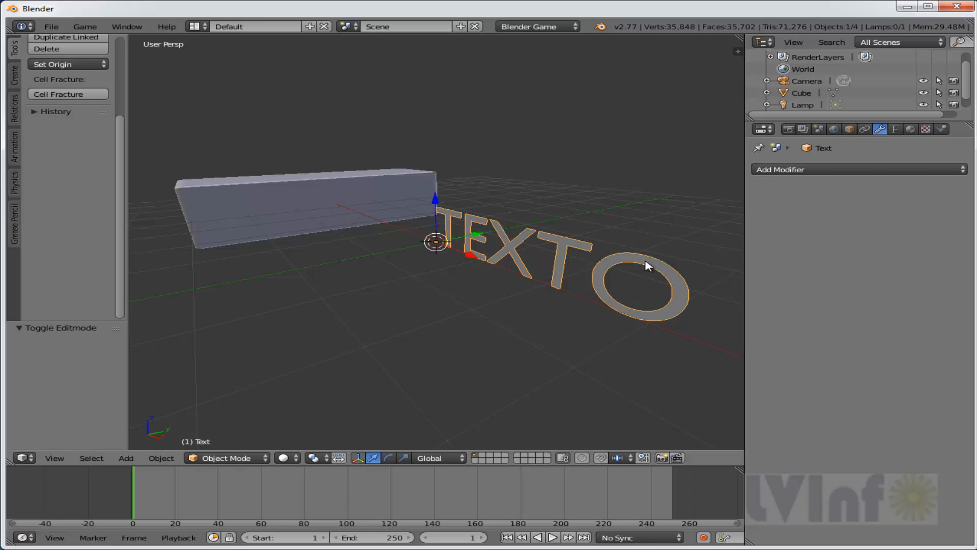
left_click(896, 130)
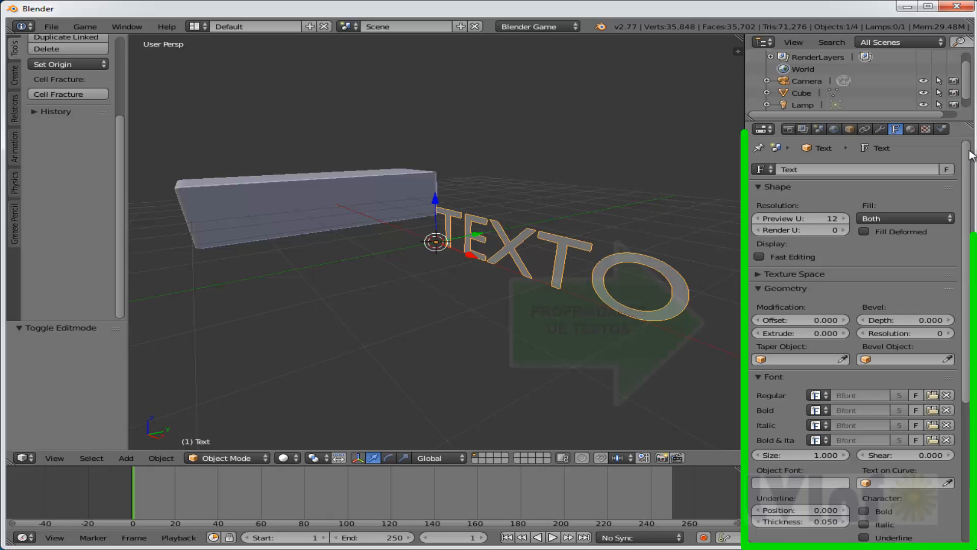
left_click_drag(965, 155, 964, 252)
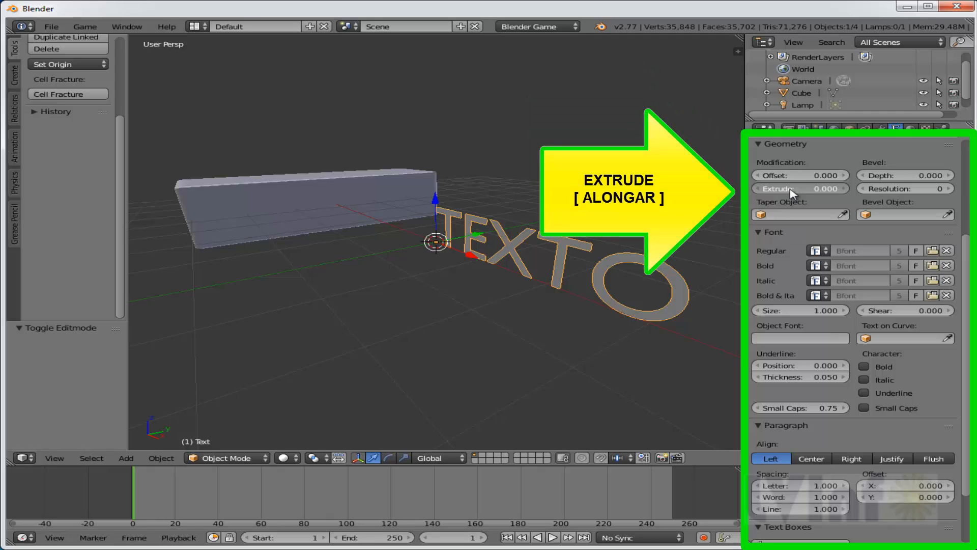
left_click_drag(797, 194, 904, 202)
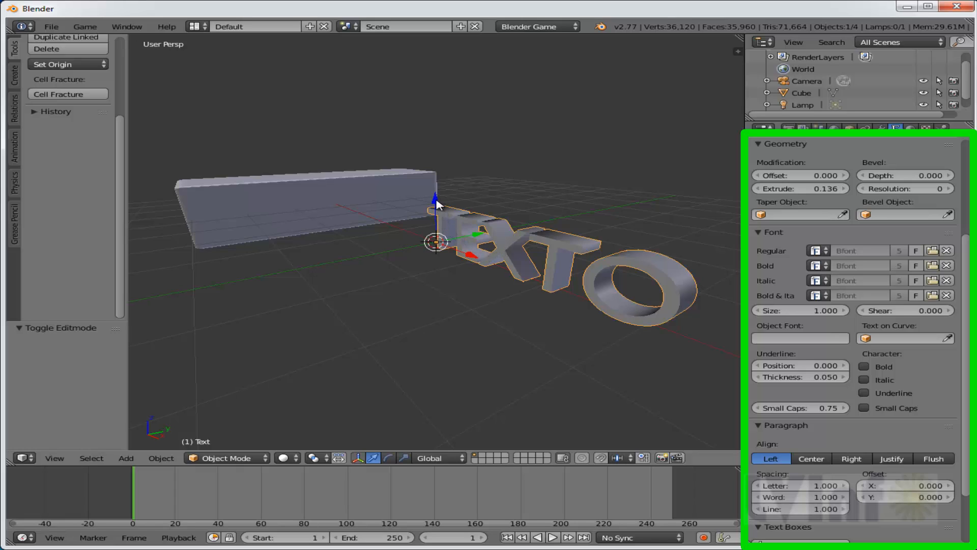
Step: Rotate the text 90° about the global Z axis and set its paragraph alignment to Center
key("r")
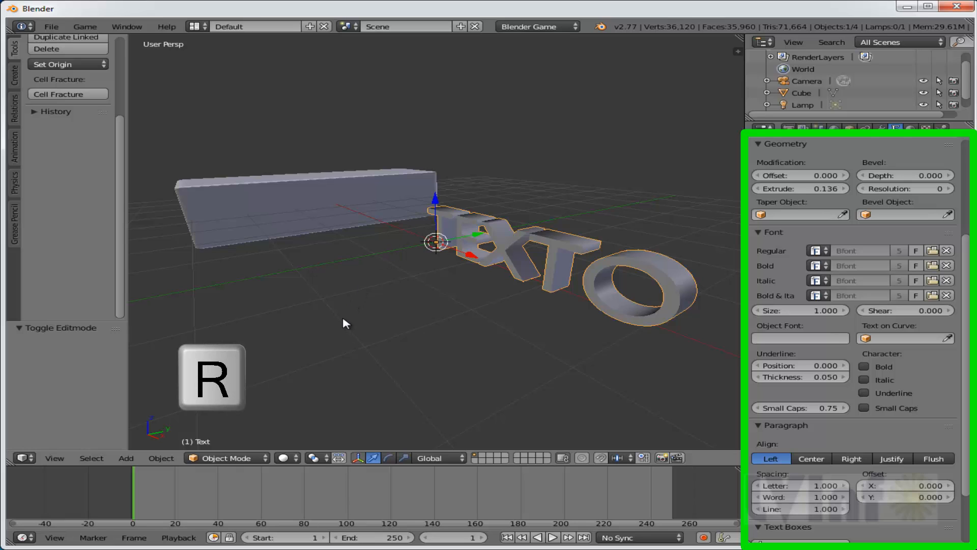
key("z")
key("9")
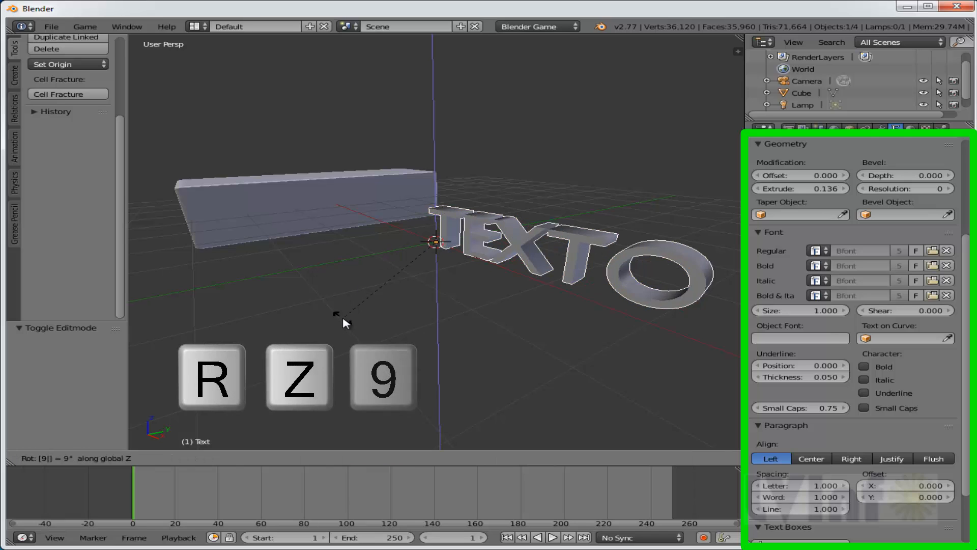
key("0")
left_click(345, 321)
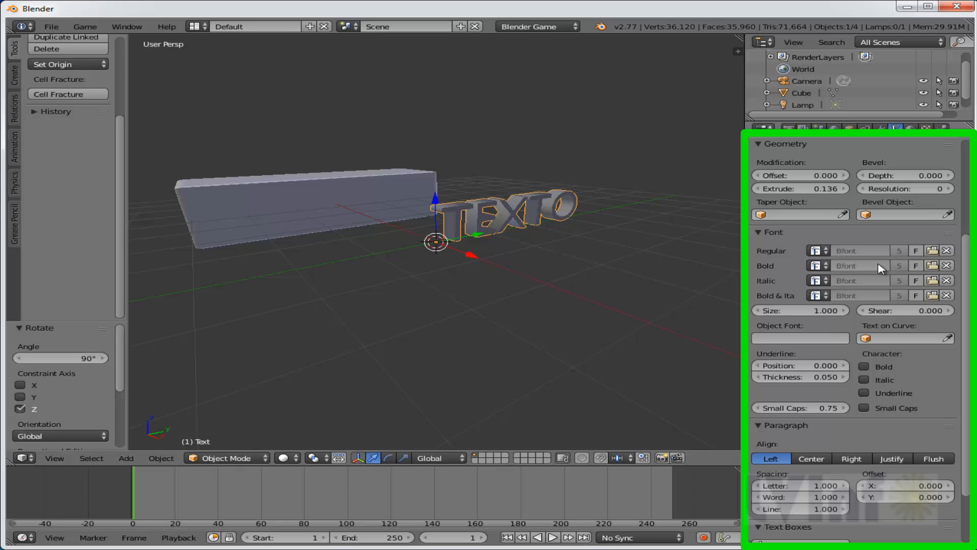
scroll(967, 250, "down", 3)
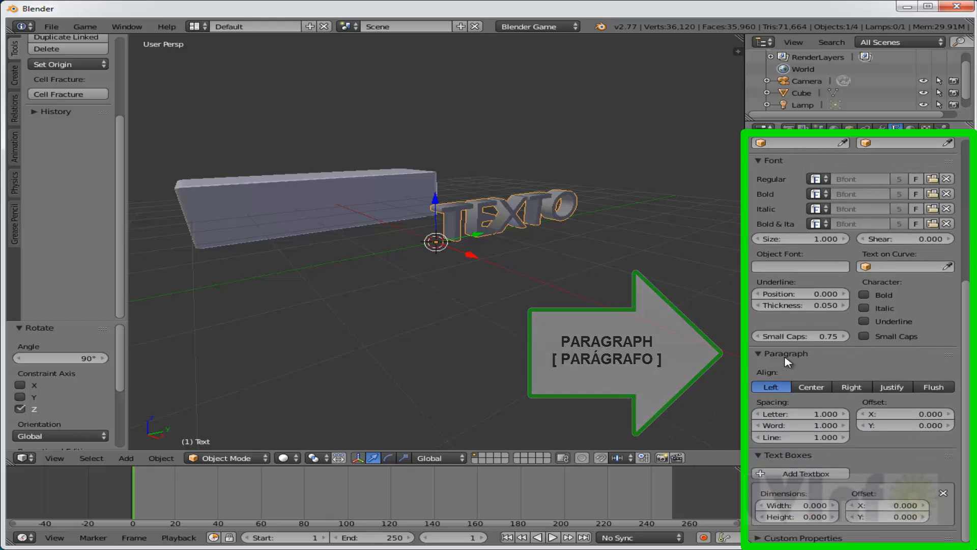
left_click(812, 388)
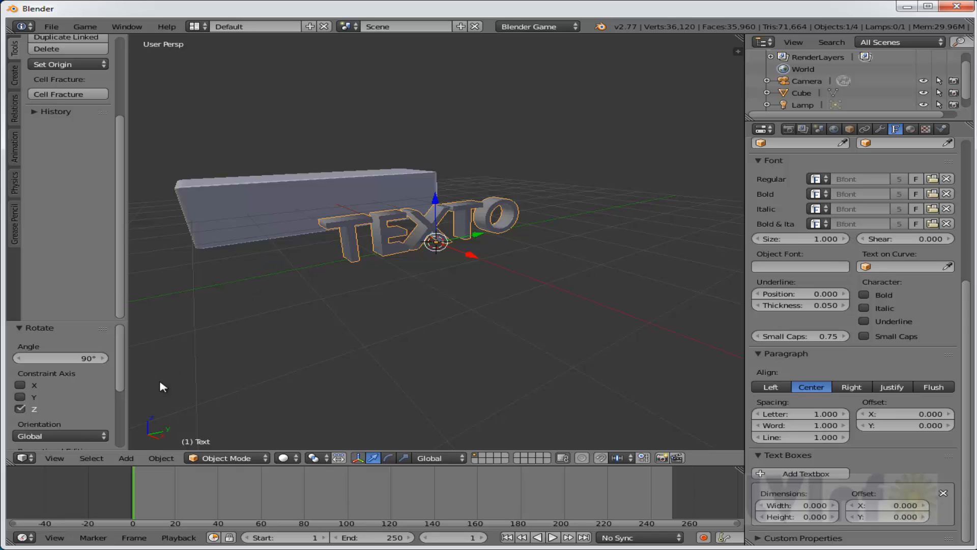
Step: Set the text's letter spacing to 1.600 while viewing the scene from the right in orthographic projection
left_click(56, 457)
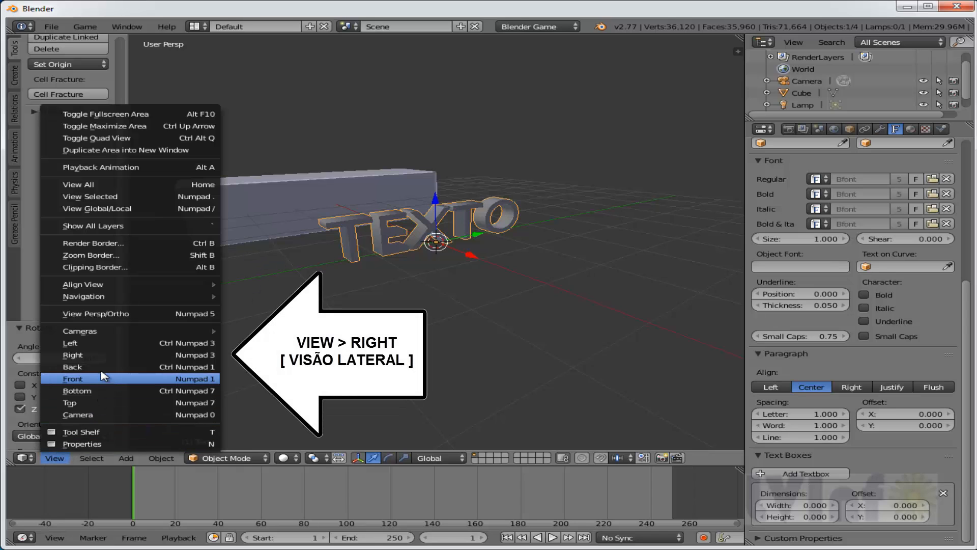
left_click(98, 355)
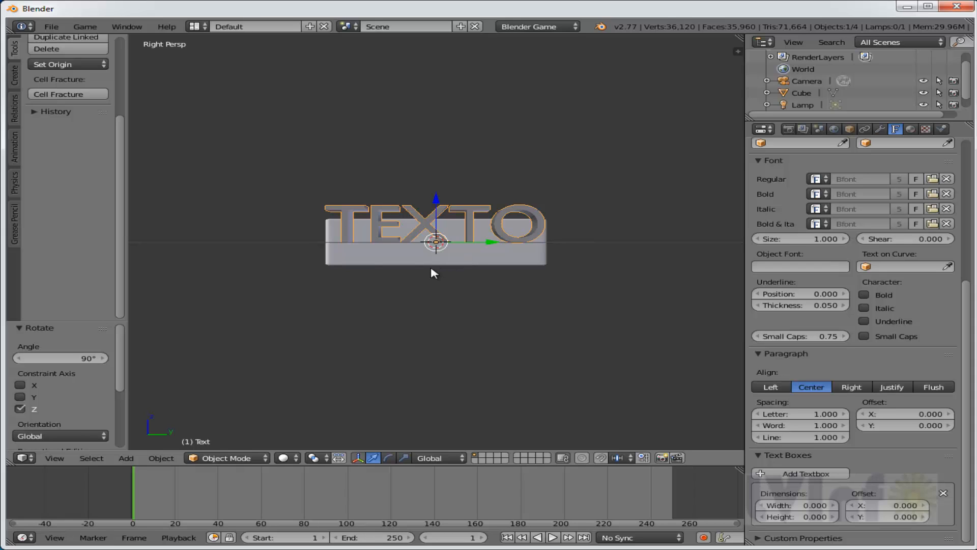
left_click(64, 458)
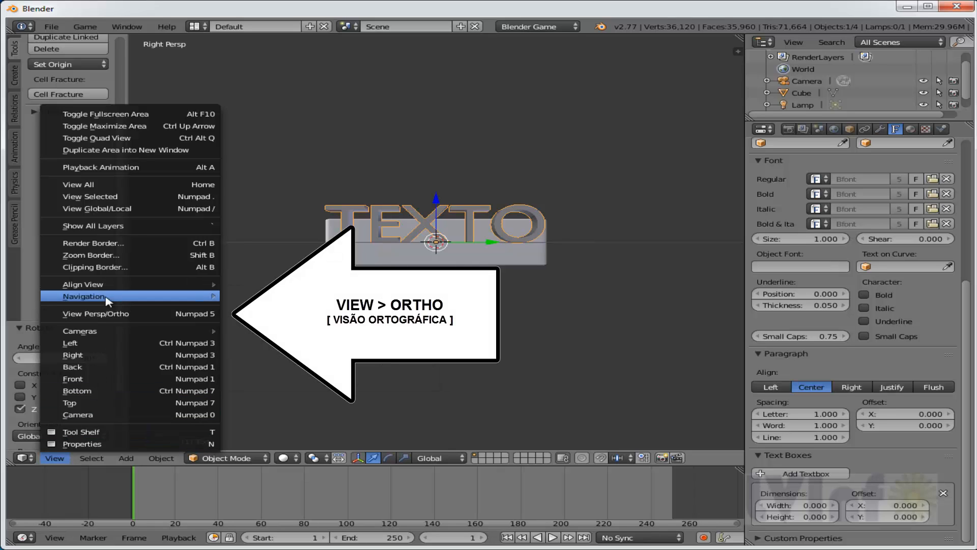
left_click(97, 313)
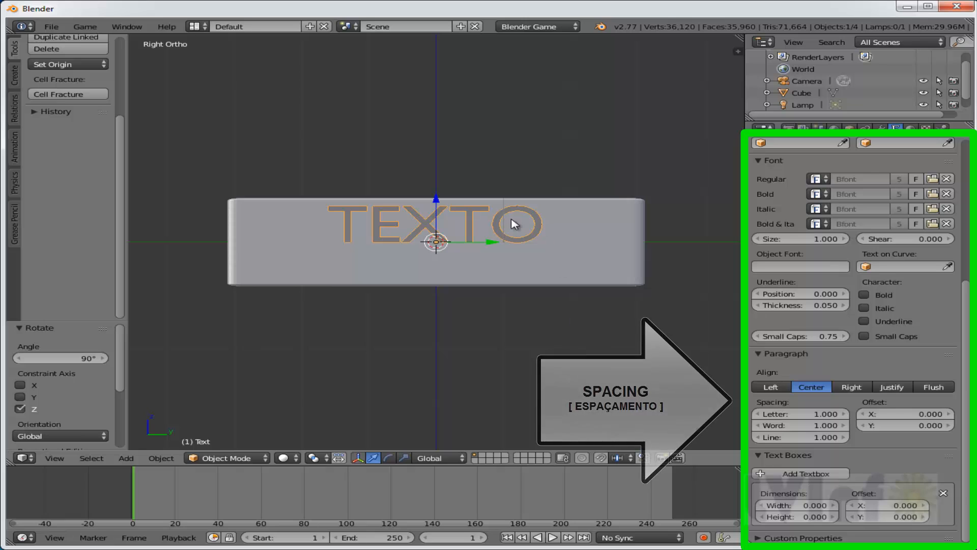
left_click(846, 414)
left_click(846, 414)
left_click(846, 414)
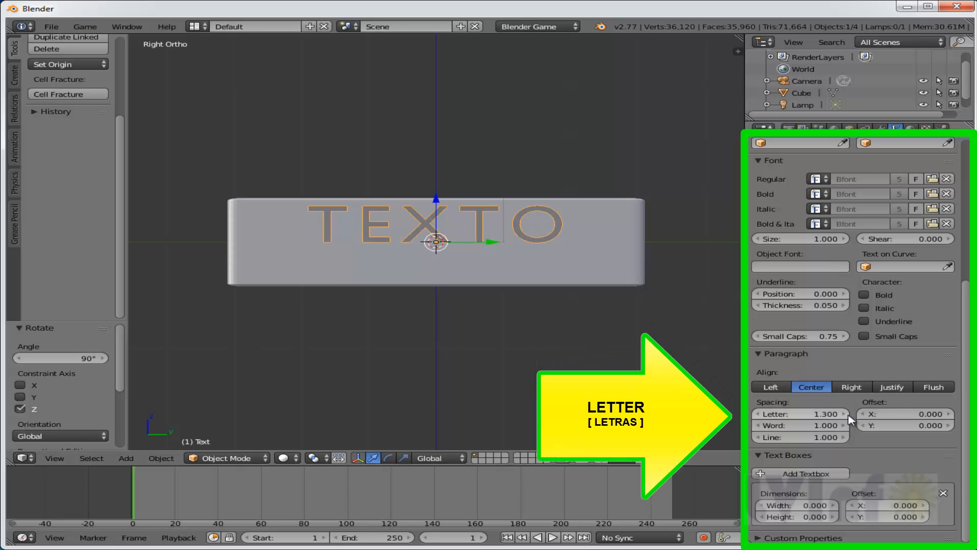
left_click(846, 414)
left_click(846, 414)
left_click(846, 414)
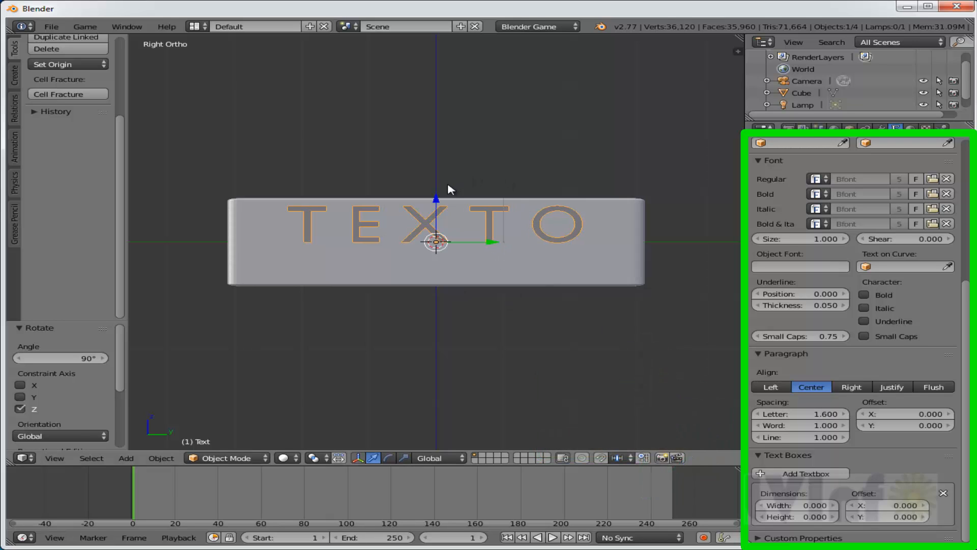
Step: Move the text about -0.331 units along Z to centre it vertically on the block, and return to perspective view
left_click_drag(438, 203, 437, 220)
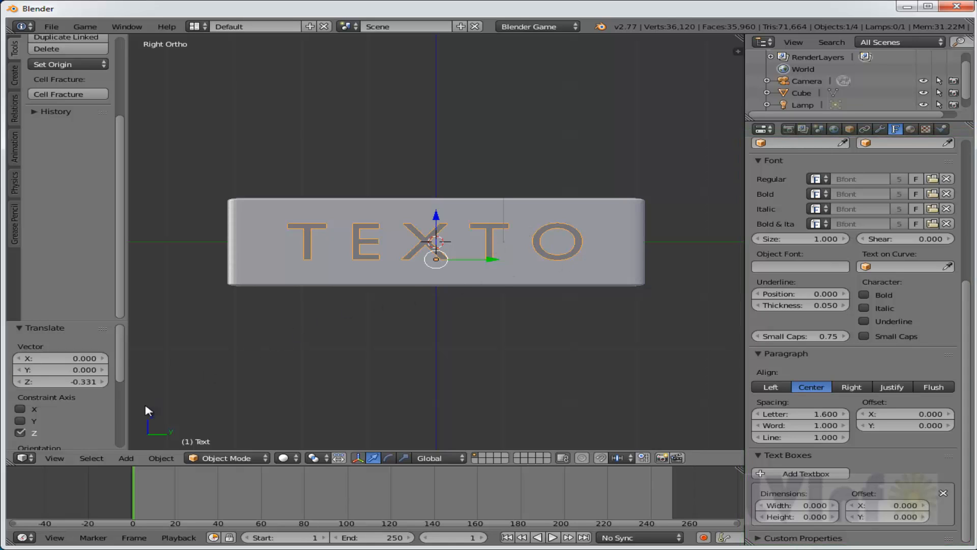
left_click(55, 458)
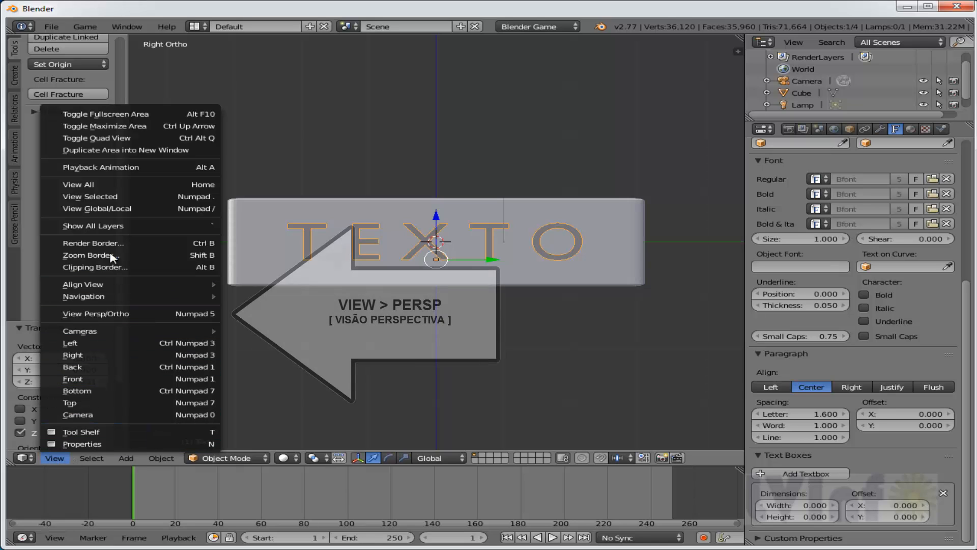
left_click(108, 314)
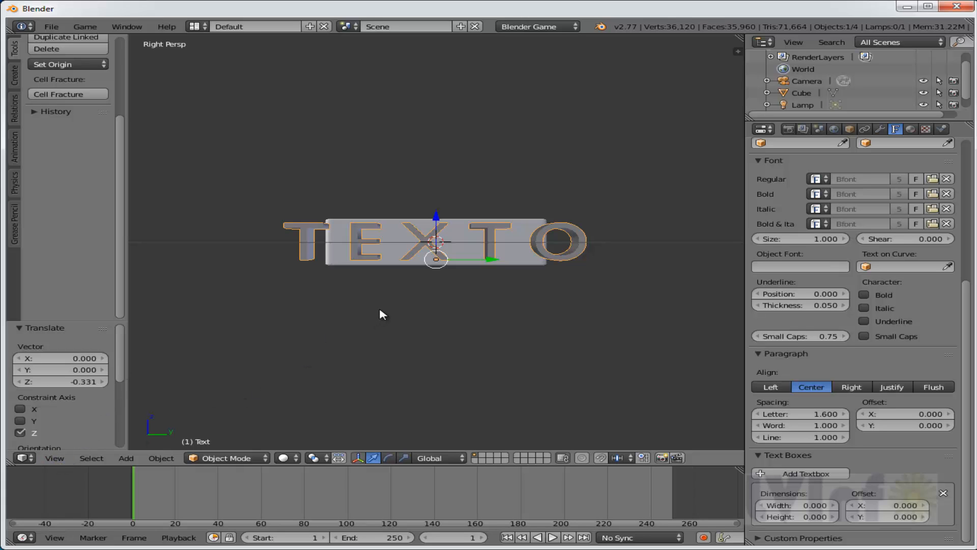
Step: Move the block about 2.405 units along X towards the text
middle_click_drag(383, 314, 448, 326)
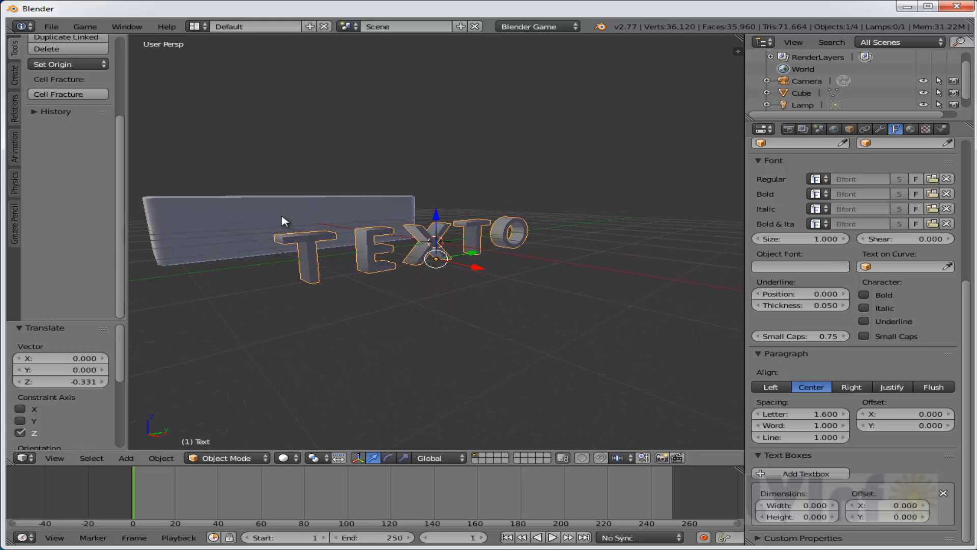
right_click(284, 220)
middle_click_drag(305, 296, 326, 296)
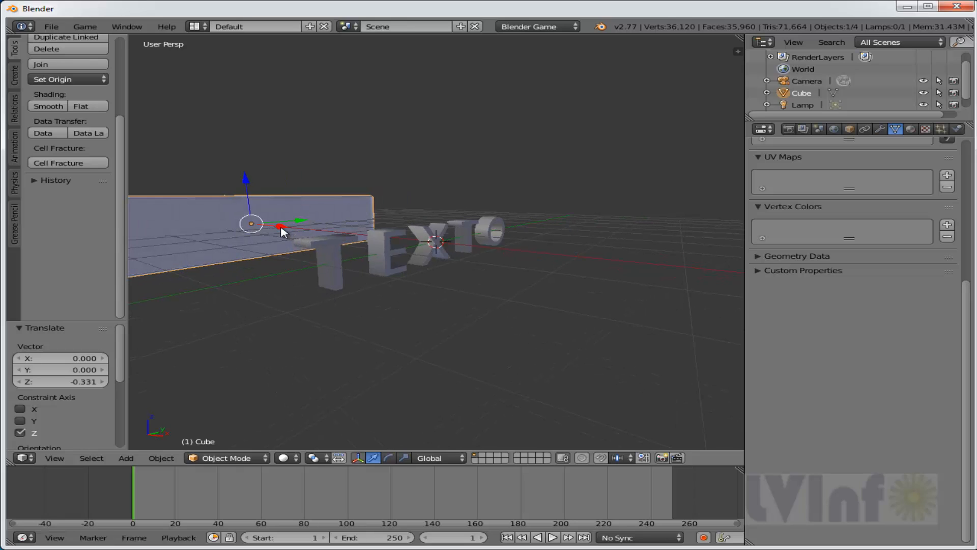
left_click_drag(283, 232, 344, 249)
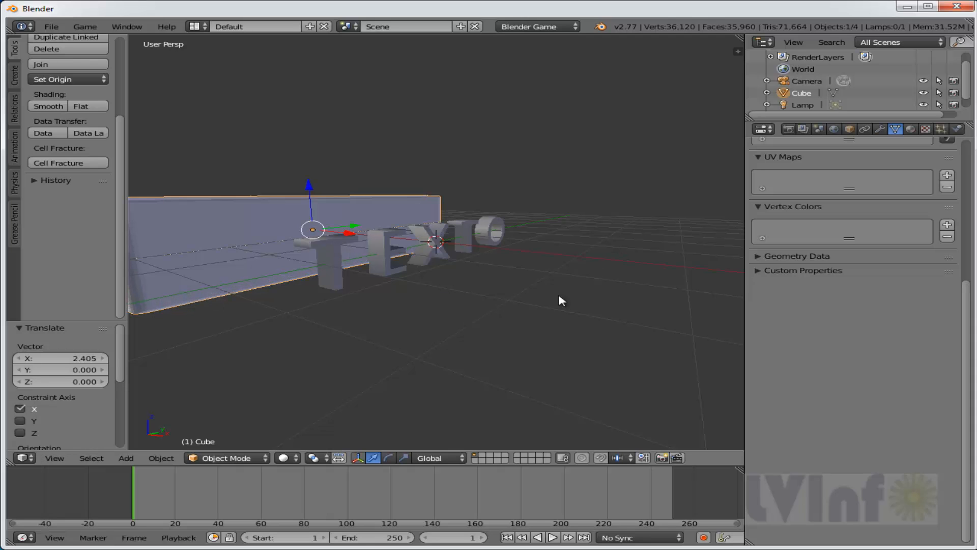
middle_click_drag(572, 300, 493, 292)
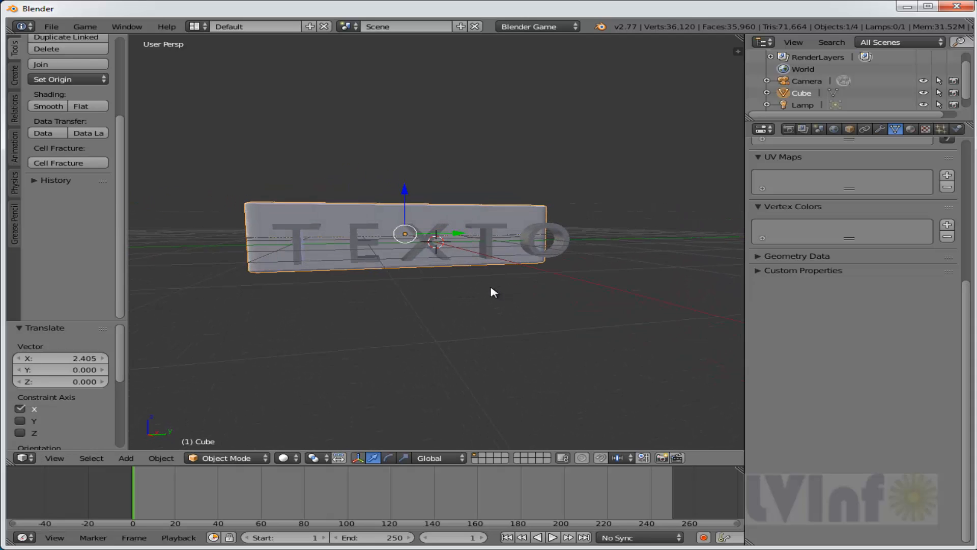
Step: Convert the text object to a mesh with Mesh from Curve/Meta/Surf/Text
right_click(360, 232)
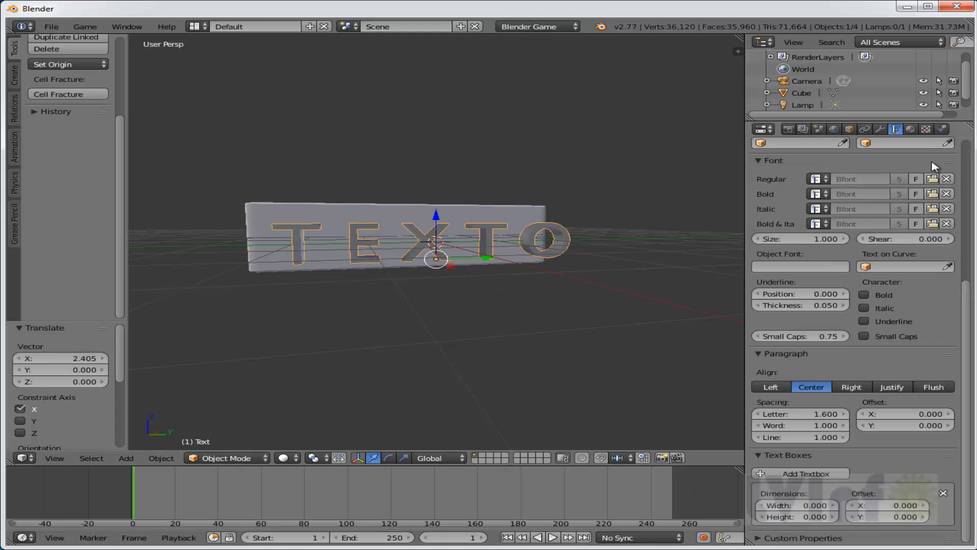
left_click_drag(968, 291, 968, 149)
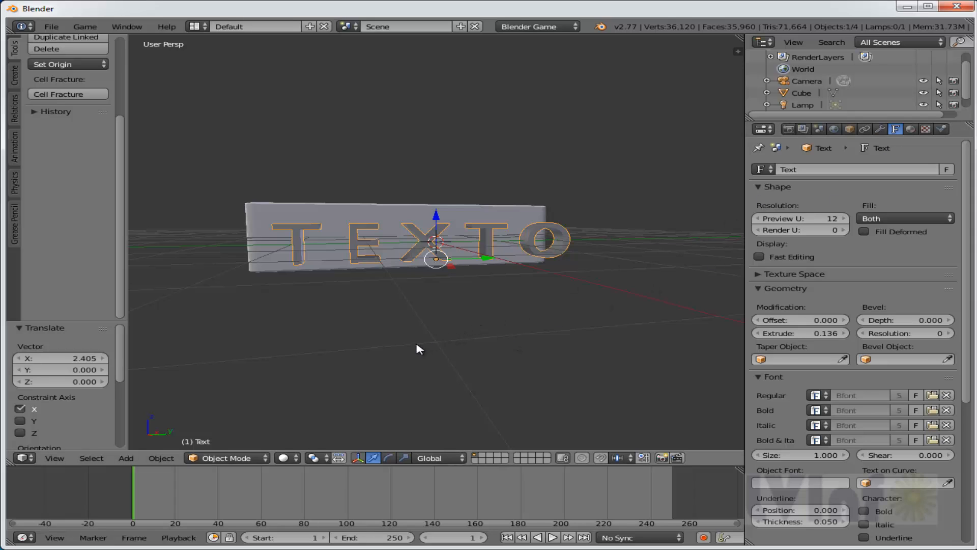
key("alt+c")
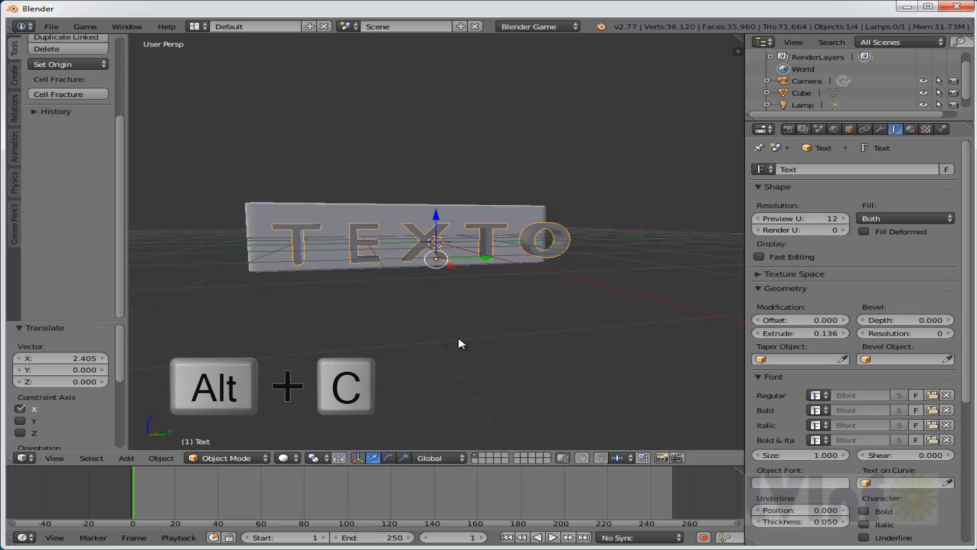
key("alt+c")
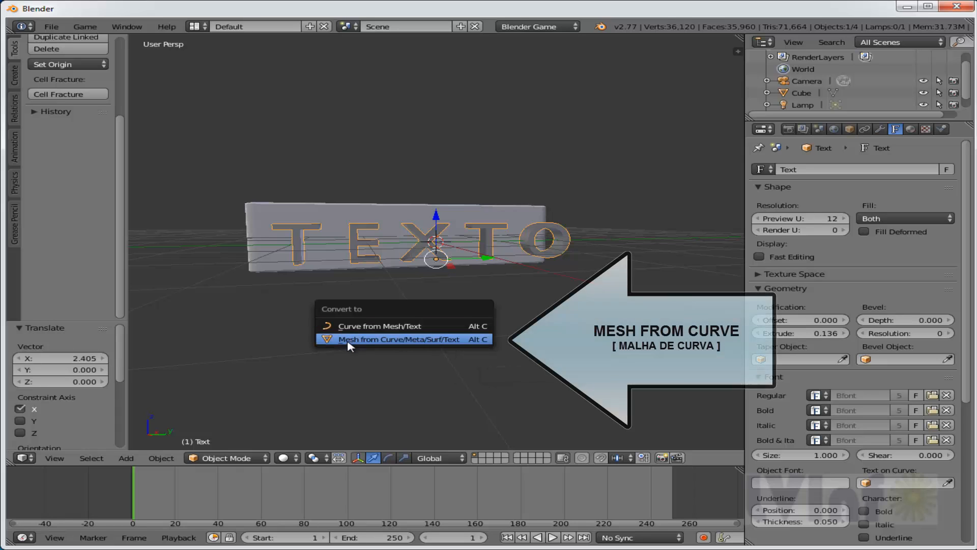
left_click(388, 341)
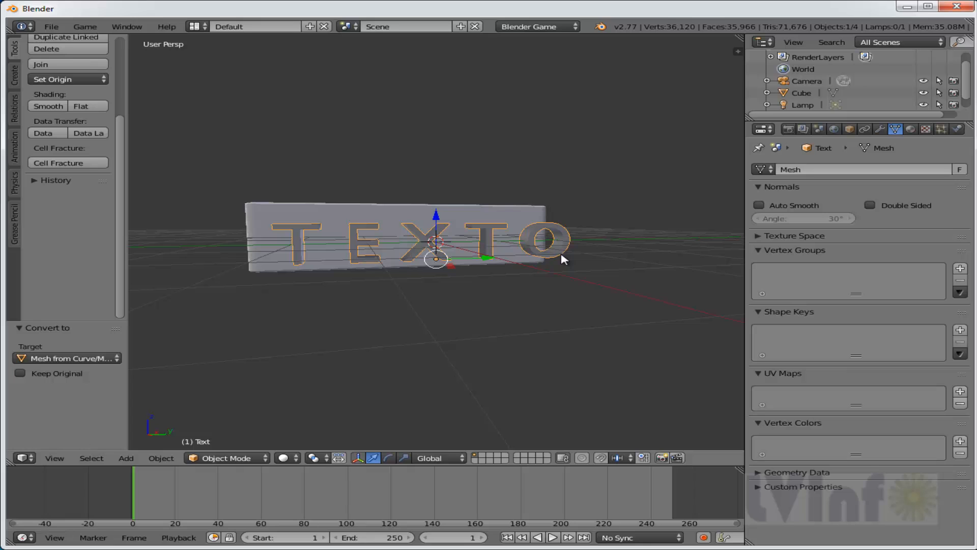
Step: Move the block 2.000 units along X so its front face overlaps the back of the text
middle_click_drag(410, 306, 399, 227)
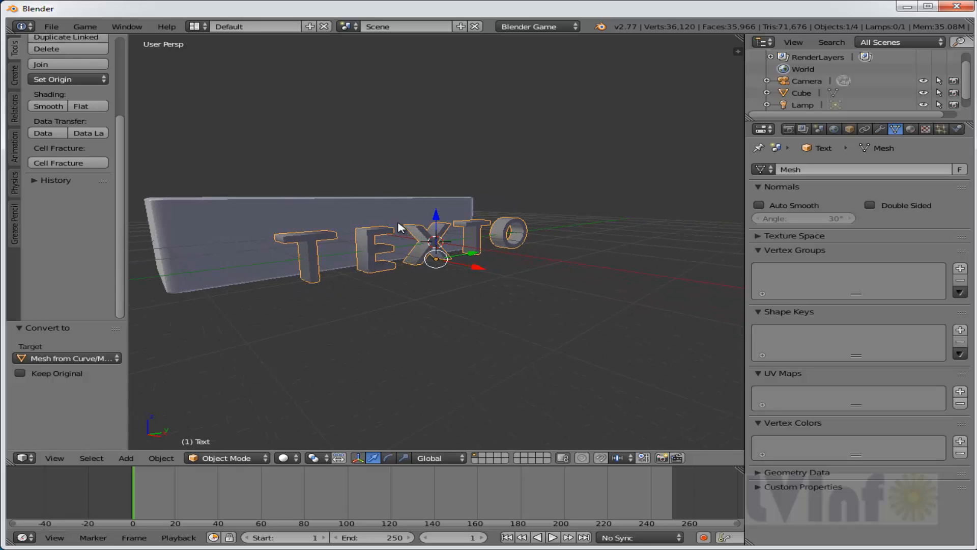
right_click(349, 215)
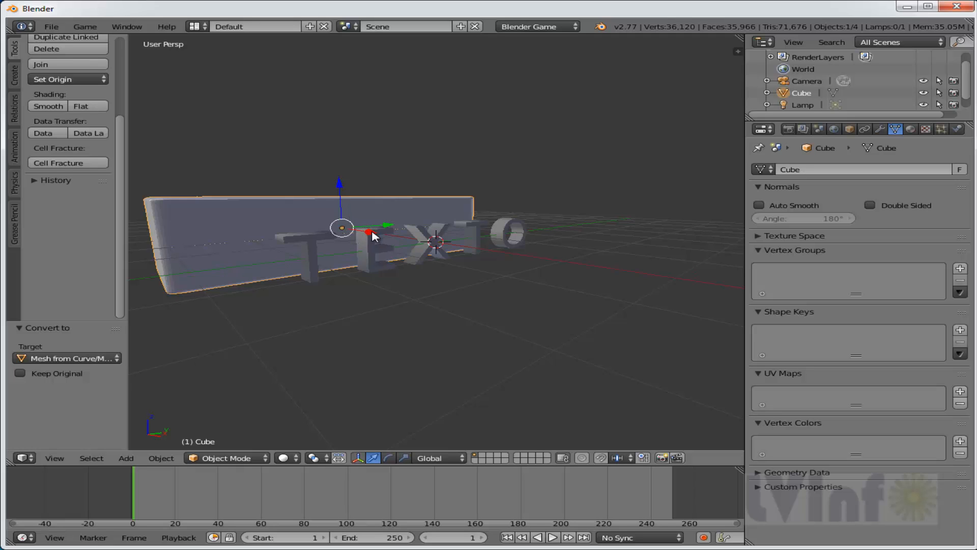
middle_click_drag(379, 294, 382, 244)
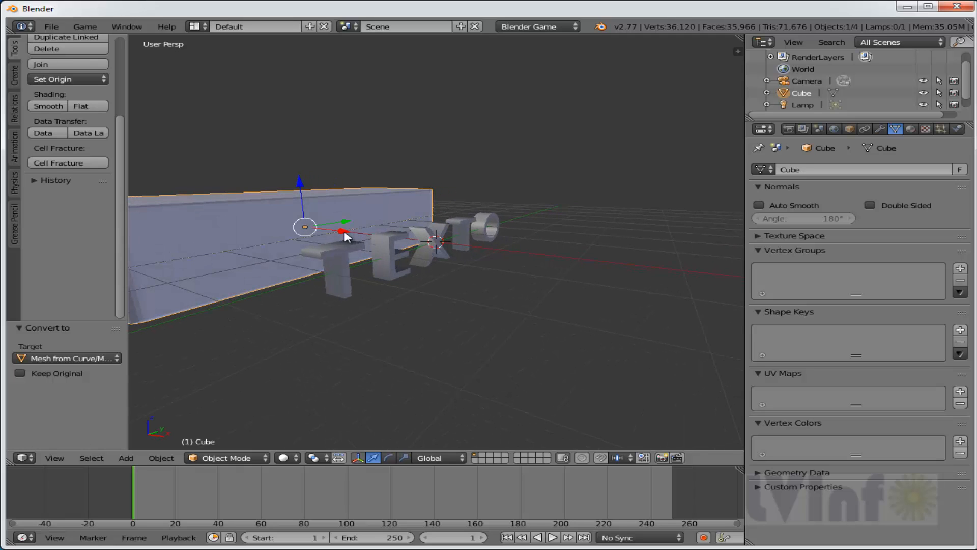
left_click_drag(344, 233, 423, 261)
middle_click_drag(602, 280, 548, 289)
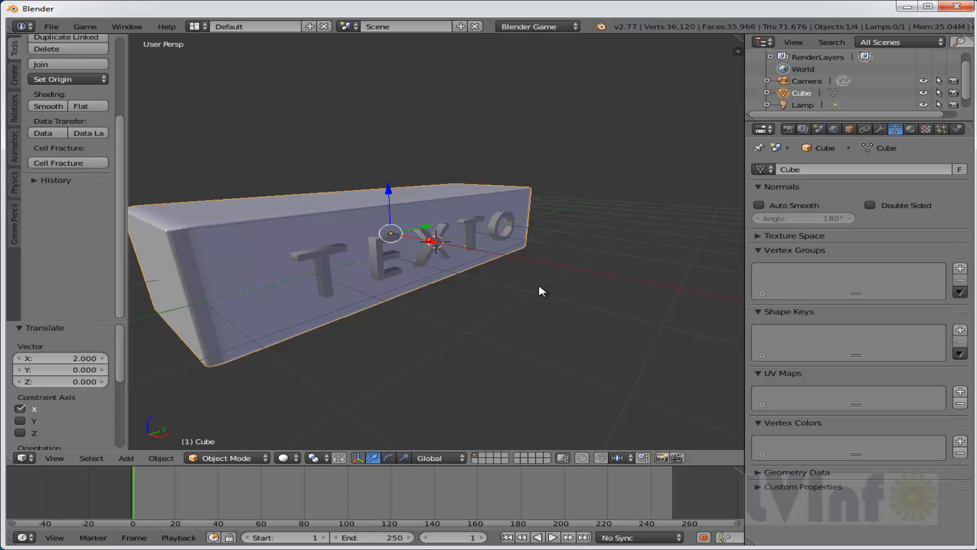
scroll(540, 290, "down", 3)
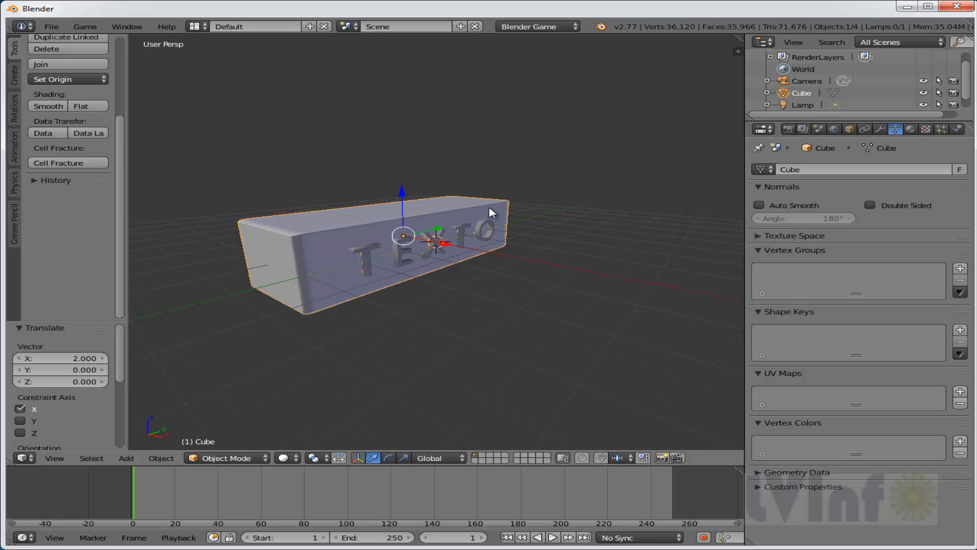
Step: Add a Boolean modifier to the block with the Text mesh as its object
left_click(880, 129)
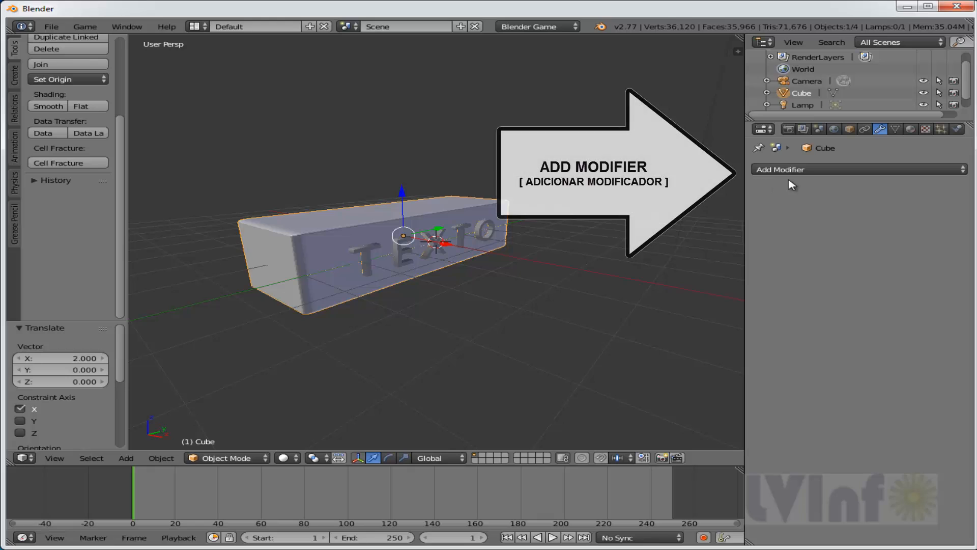
left_click(813, 171)
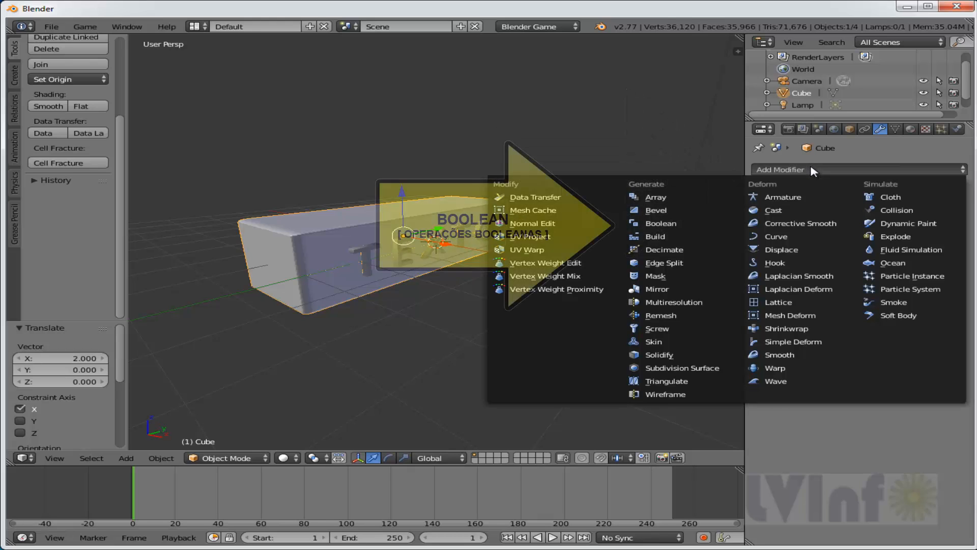
left_click(662, 224)
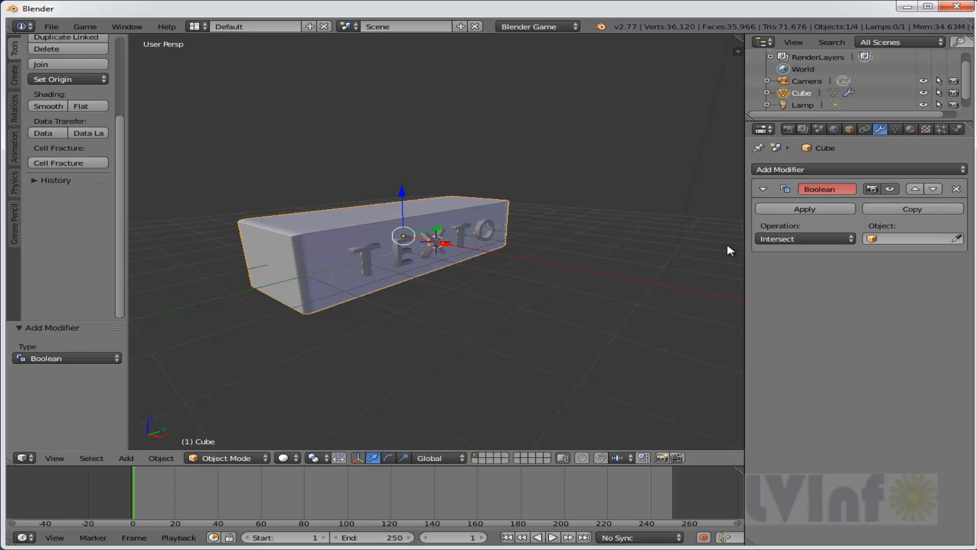
left_click(913, 242)
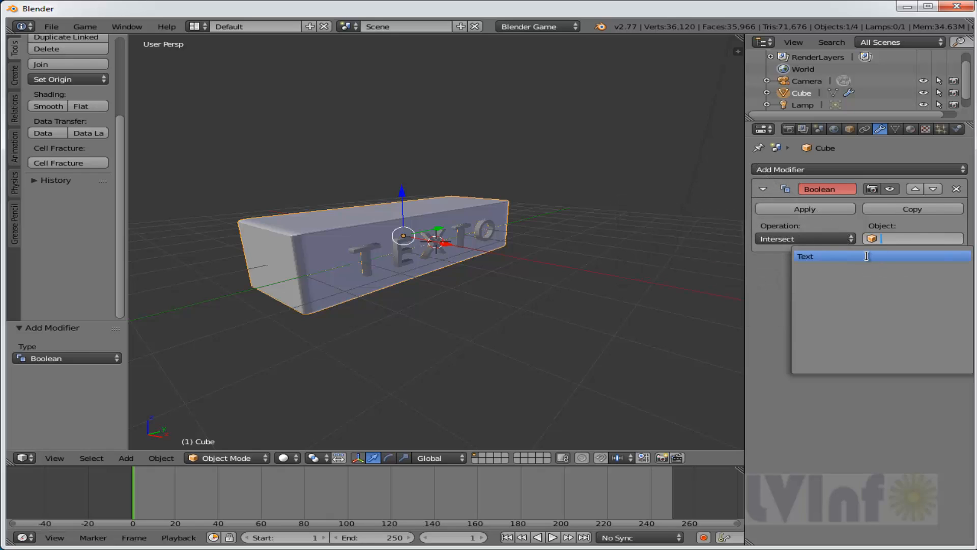
left_click(809, 257)
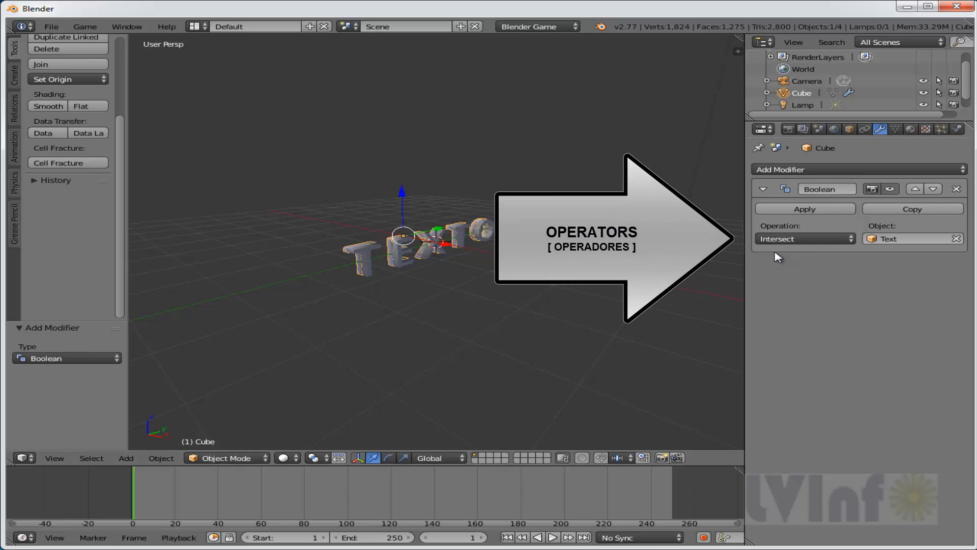
Step: Try the Union operation, settle on Difference for the block's Boolean modifier, and apply it
left_click(853, 239)
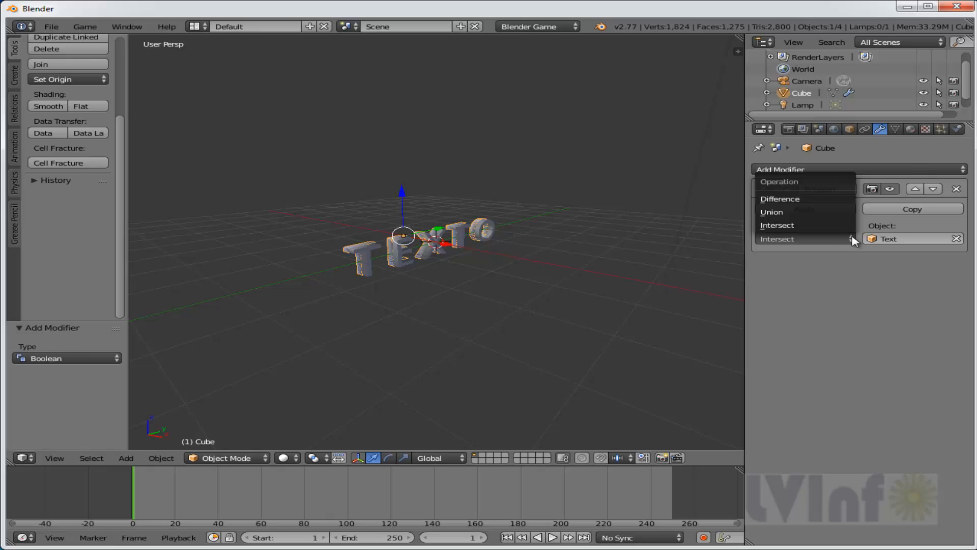
left_click(777, 213)
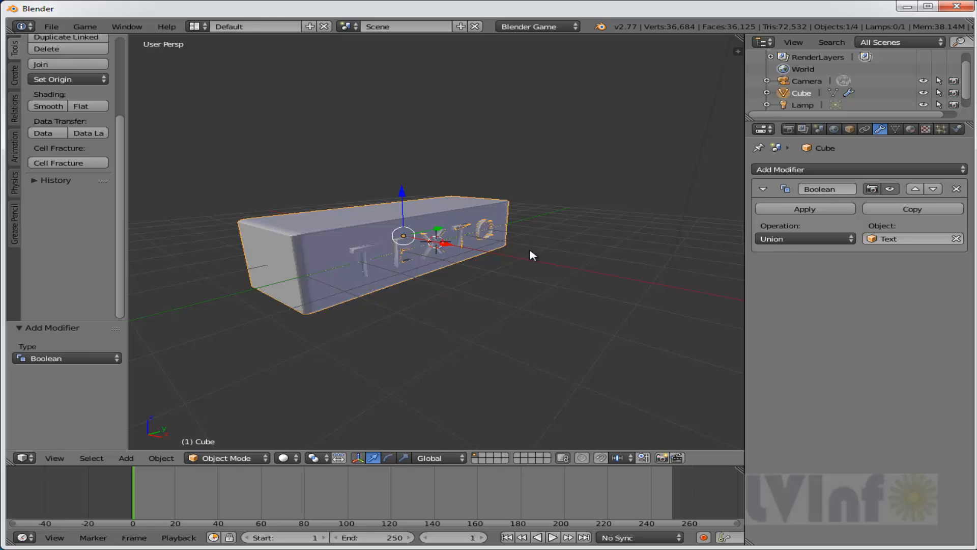
left_click(782, 239)
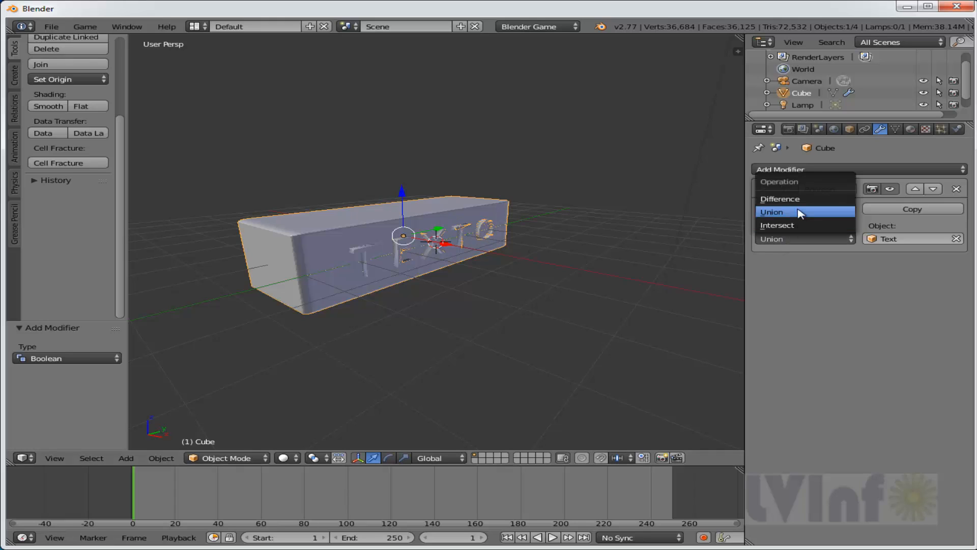
left_click(780, 199)
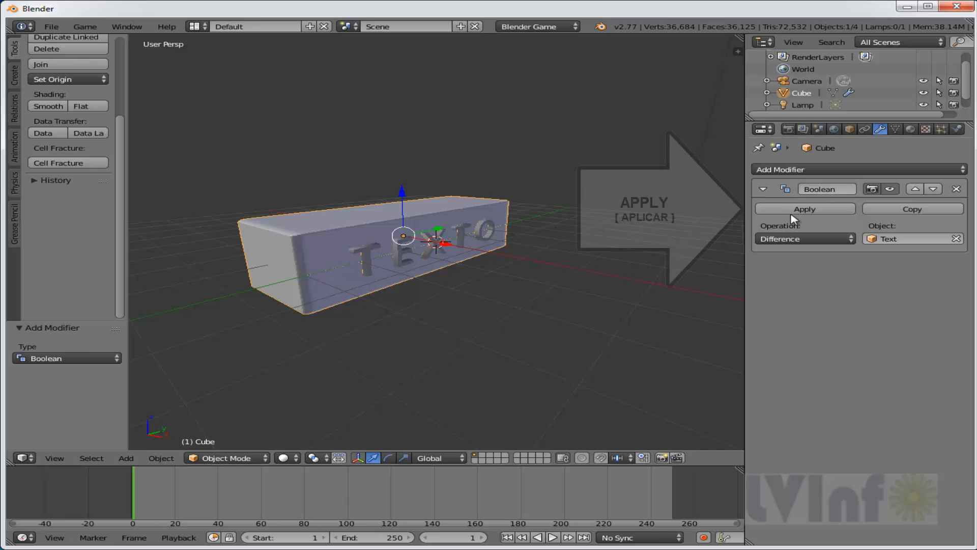
left_click(803, 211)
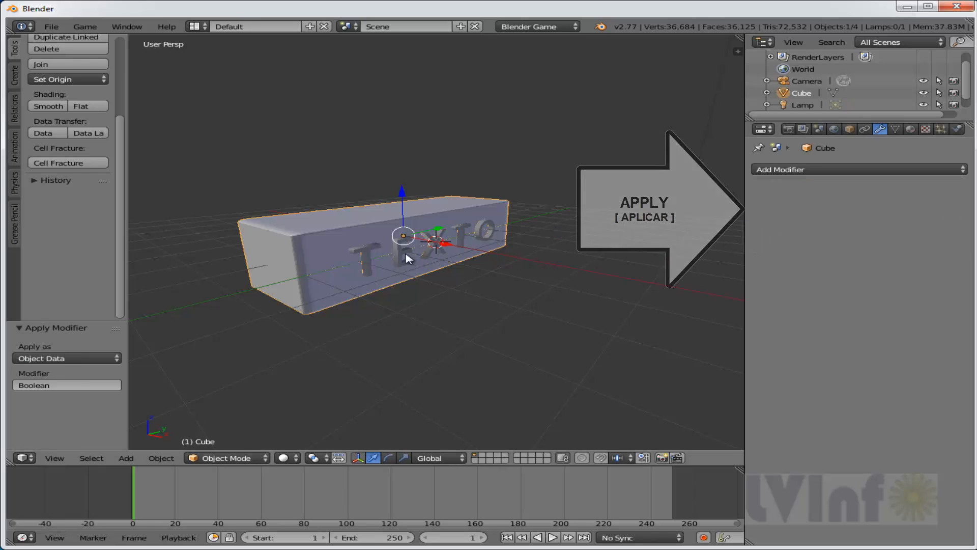
Step: Move the text mesh about 2.263 units along X out of the block and delete it
right_click(369, 251)
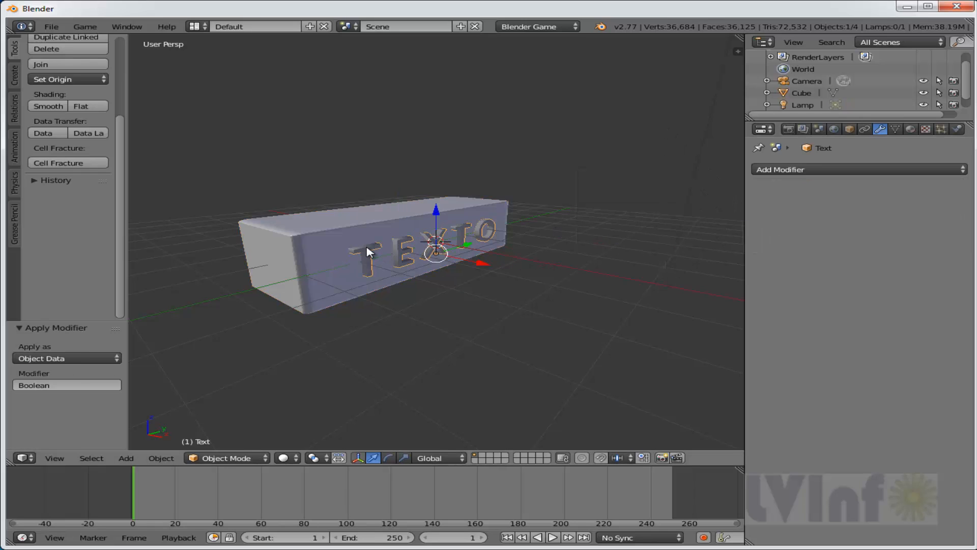
left_click_drag(483, 267, 558, 280)
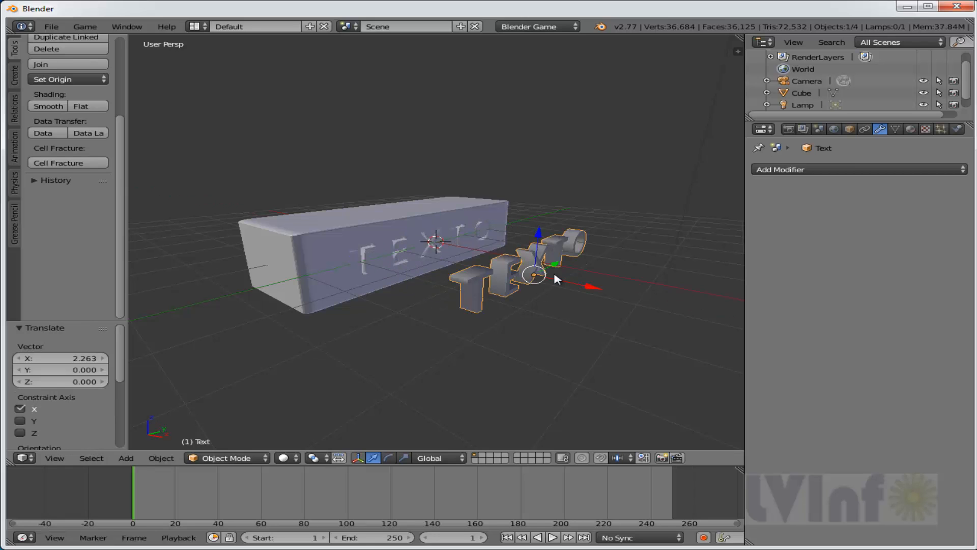
right_click(348, 250)
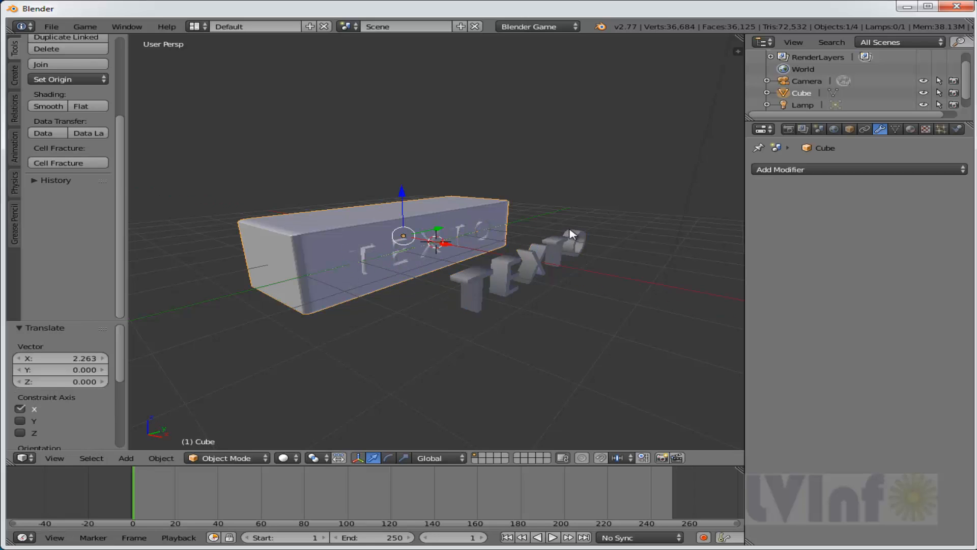
middle_click_drag(569, 234, 466, 232)
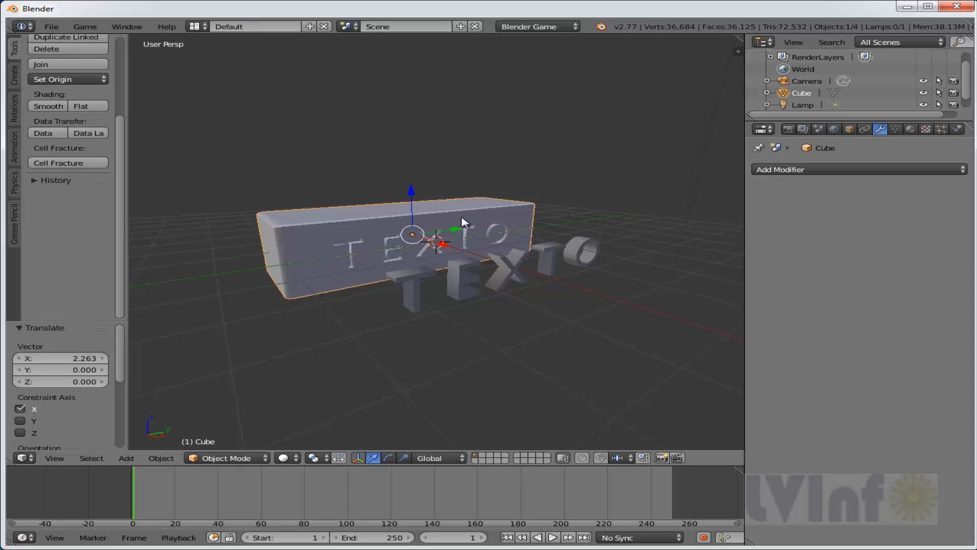
right_click(515, 275)
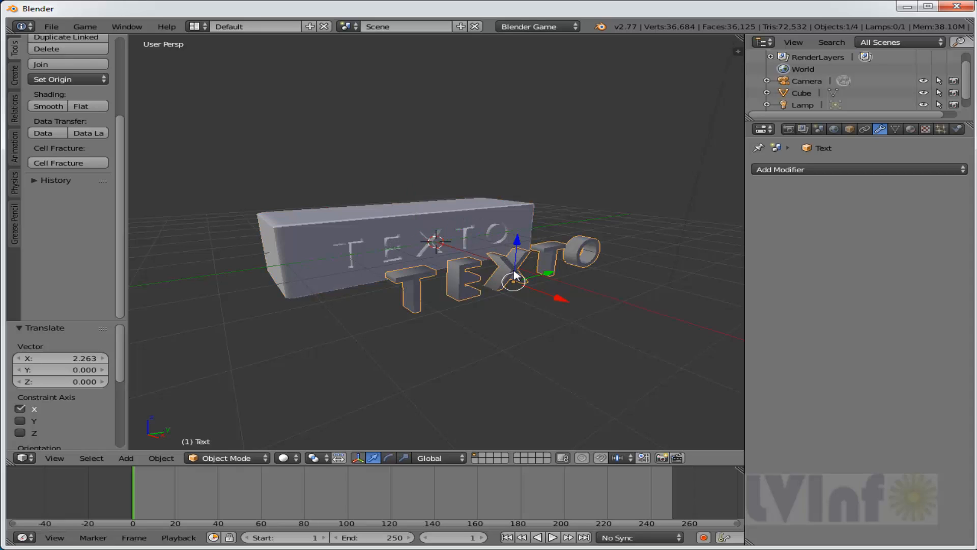
key("x")
left_click(631, 246)
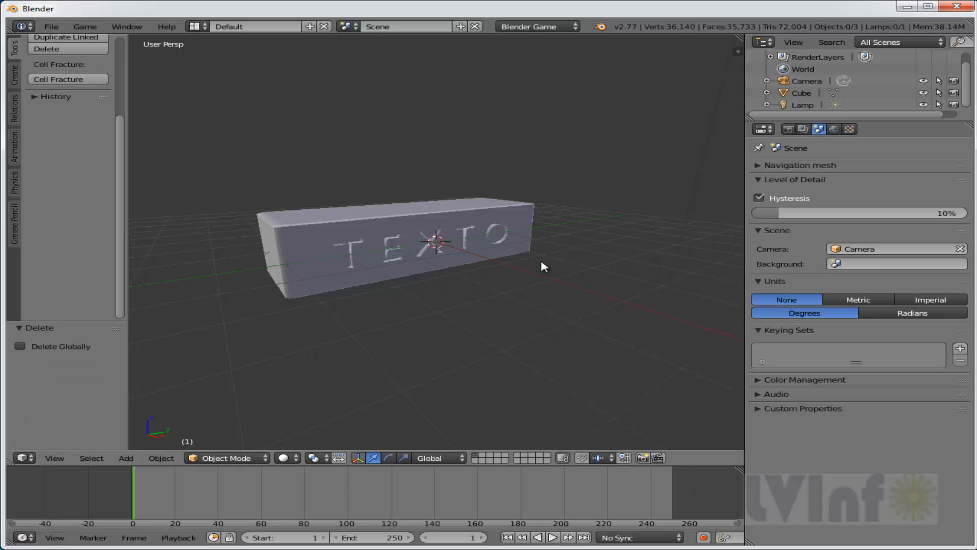
Step: Add a ground plane under the block, scaled by about 8.235 and lowered about 0.804 units along Z
middle_click_drag(559, 275, 498, 266)
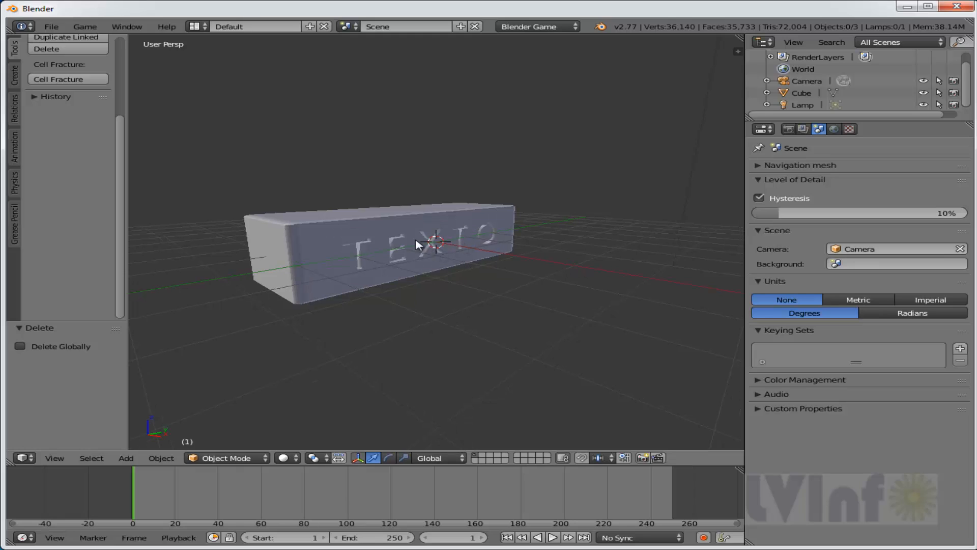
middle_click_drag(442, 248, 458, 257)
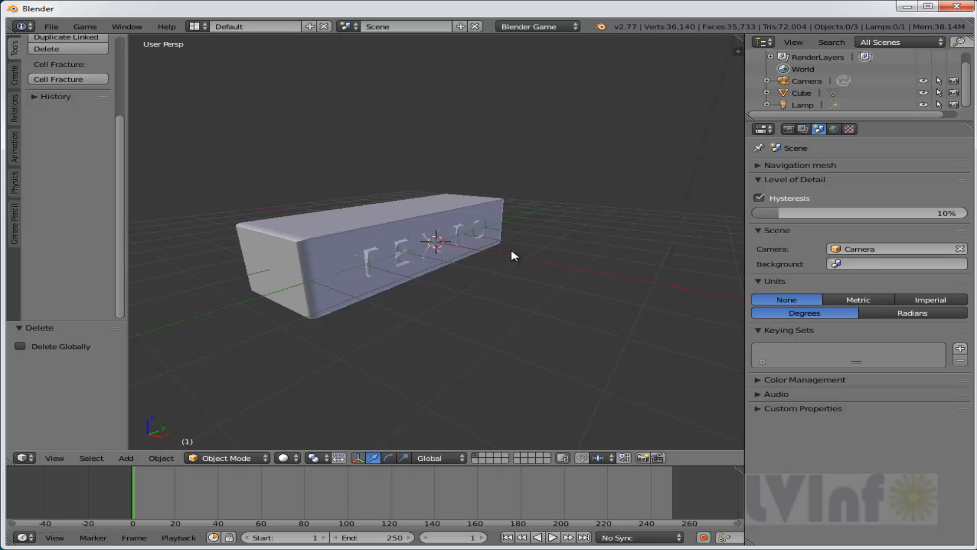
key("shift+a")
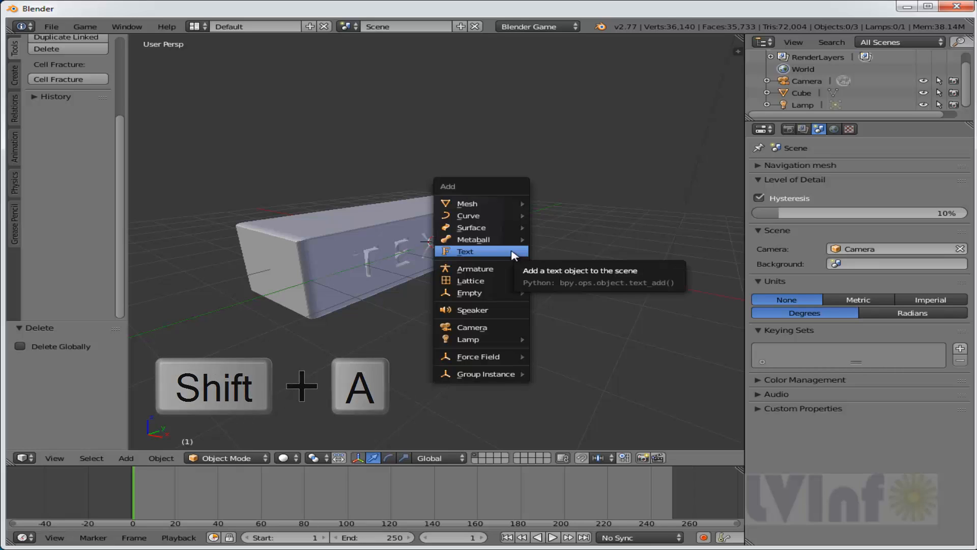
mouse_move(511, 204)
left_click(565, 205)
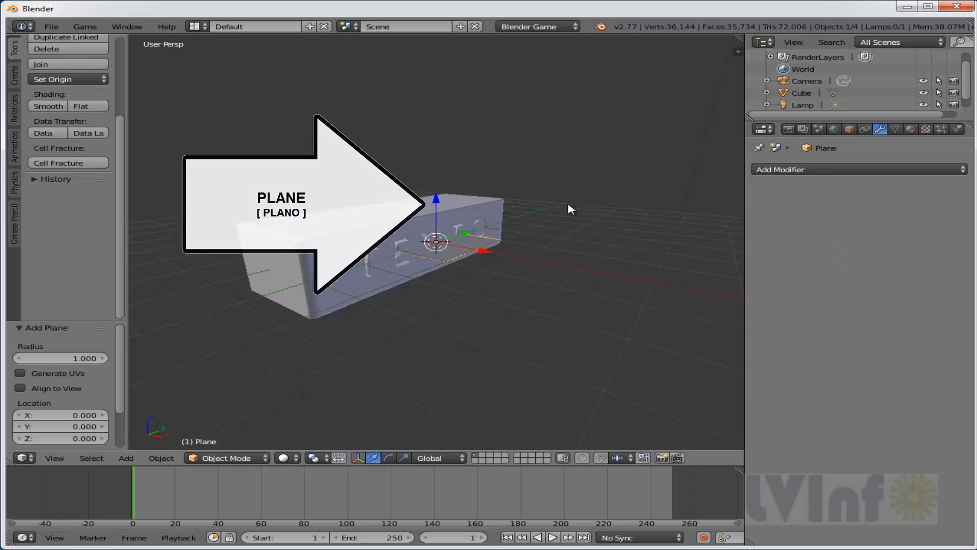
key("s")
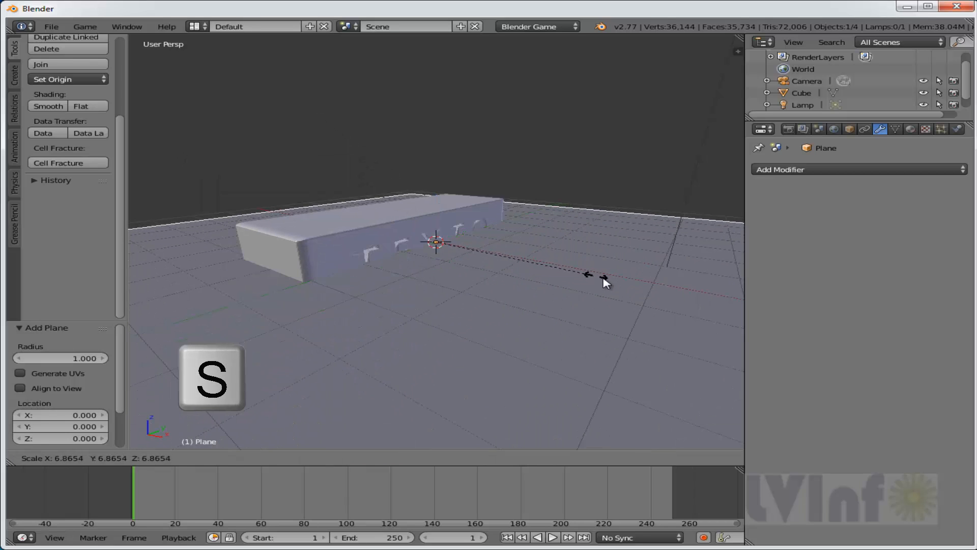
left_click(631, 290)
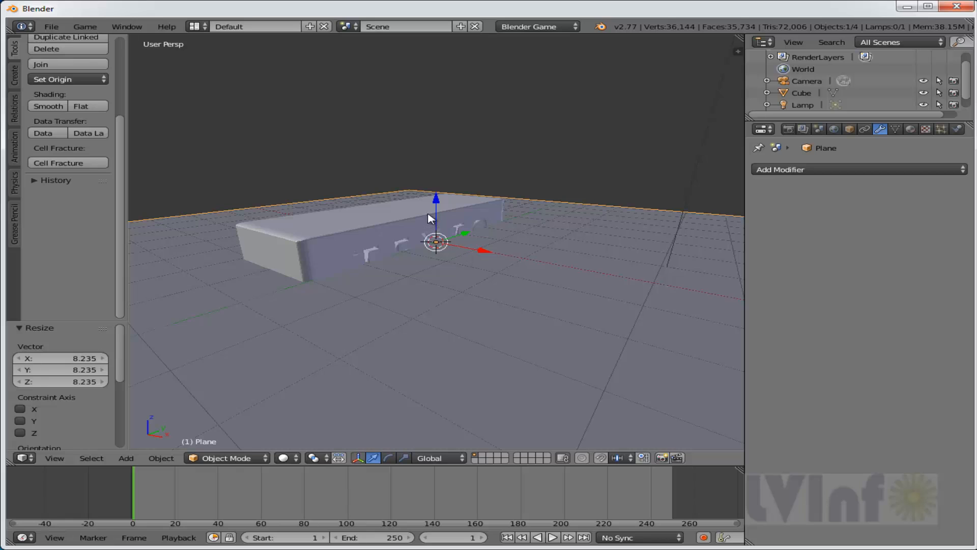
left_click_drag(438, 202, 441, 230)
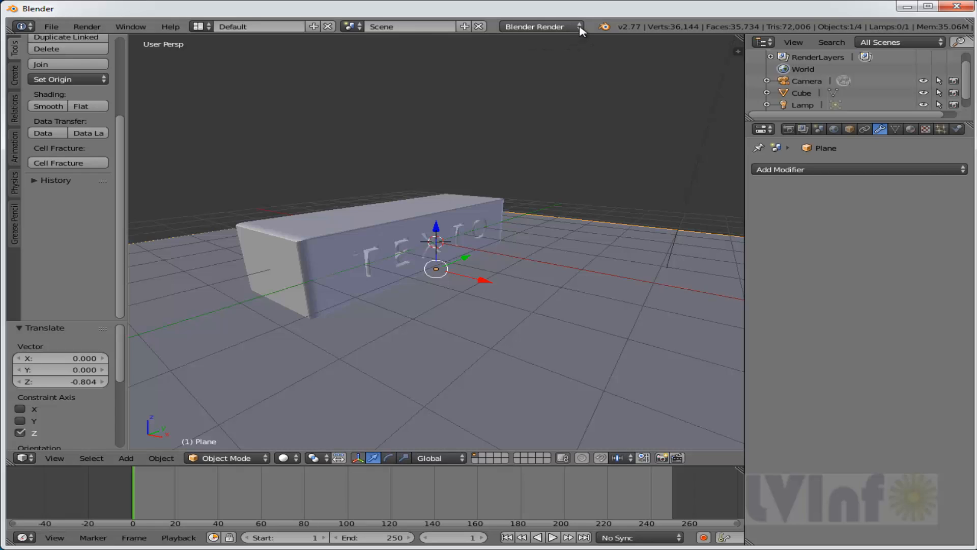
Step: Switch the render engine to Cycles Render and enable nodes on the block's material
left_click(576, 27)
left_click(542, 67)
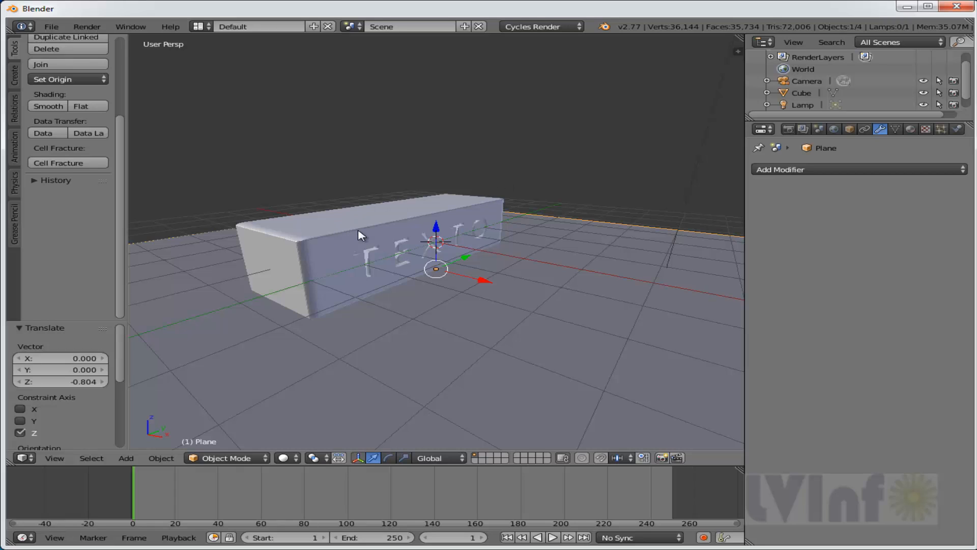
right_click(387, 230)
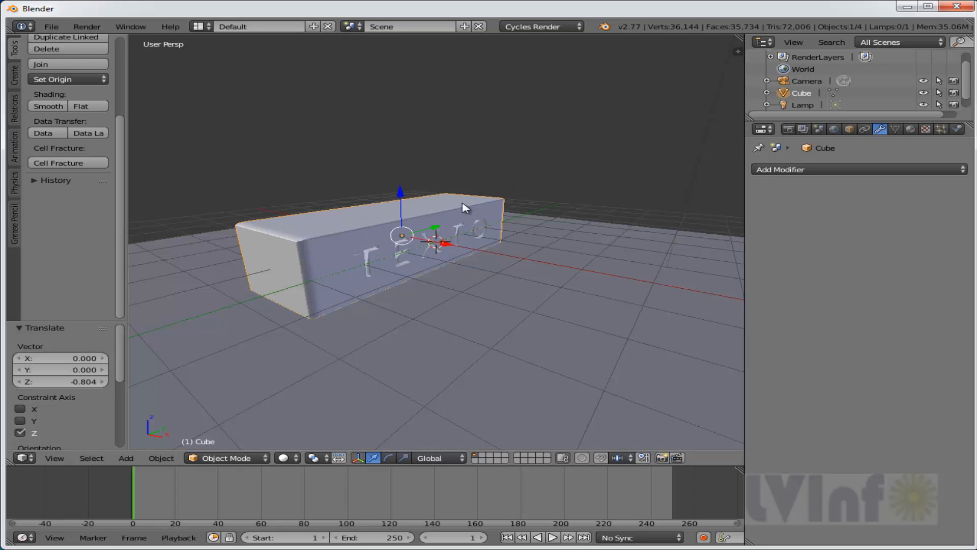
left_click(910, 130)
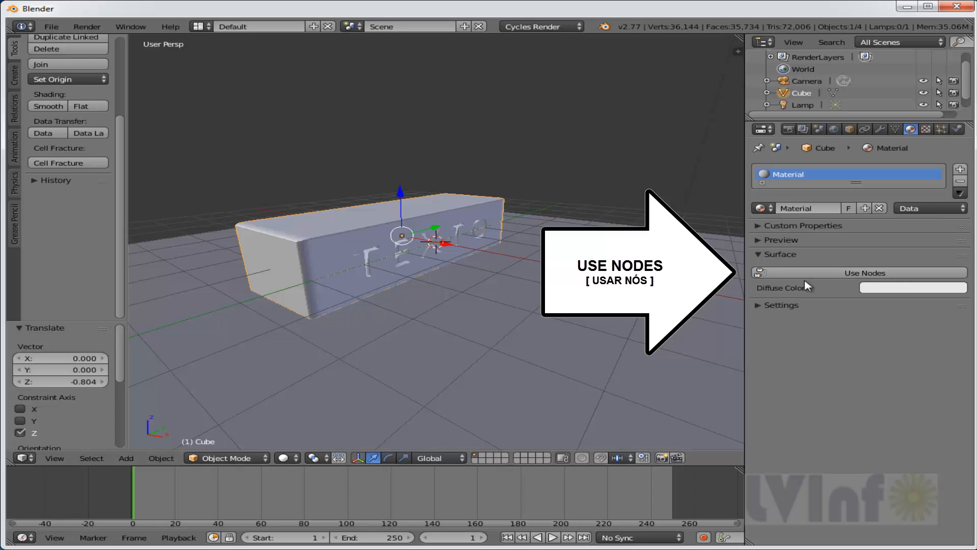
left_click(888, 278)
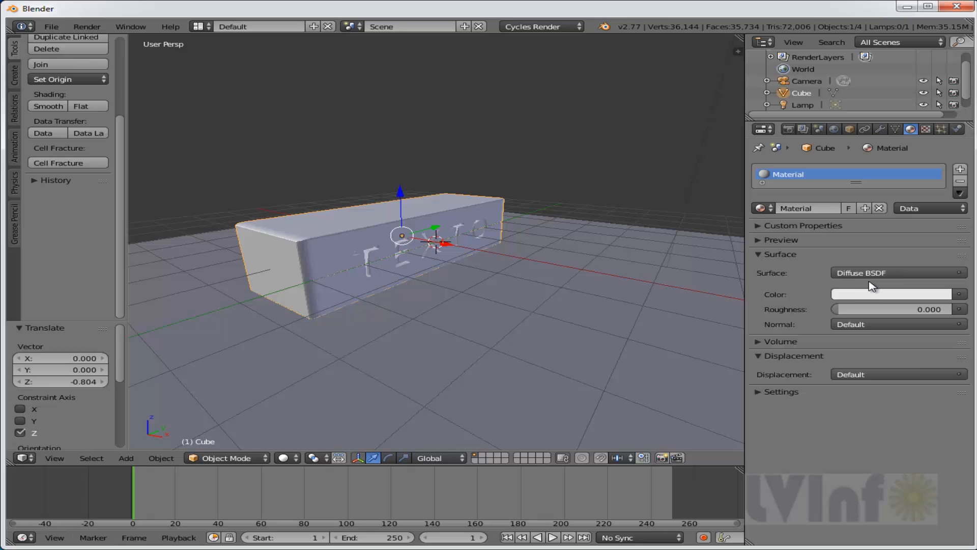
Step: Change the block material's surface shader to Glossy BSDF and give it a pale yellow color
left_click(960, 273)
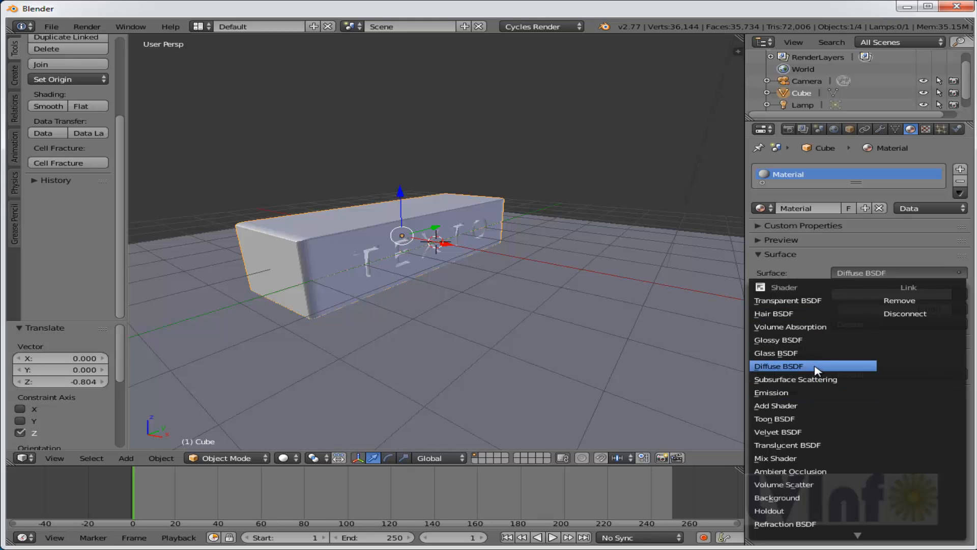
left_click(778, 340)
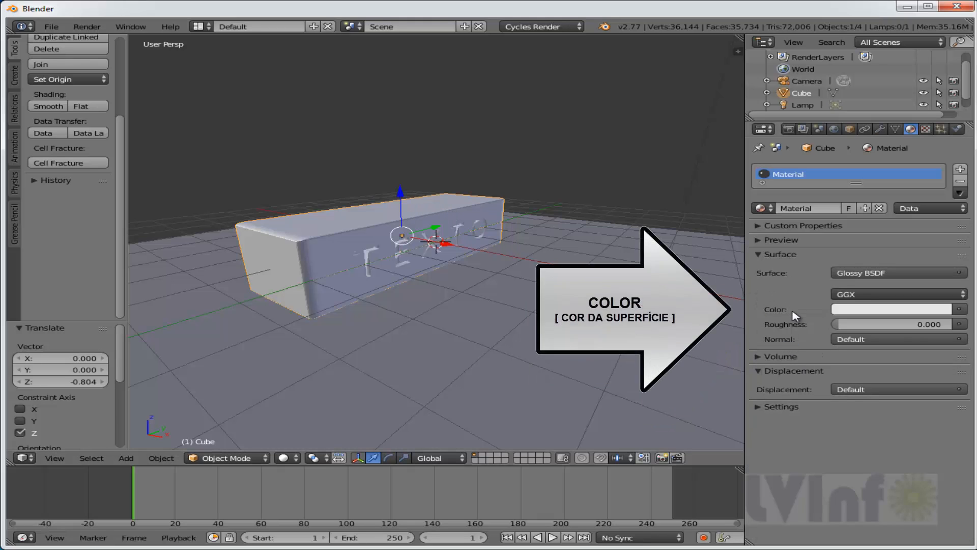
left_click(889, 311)
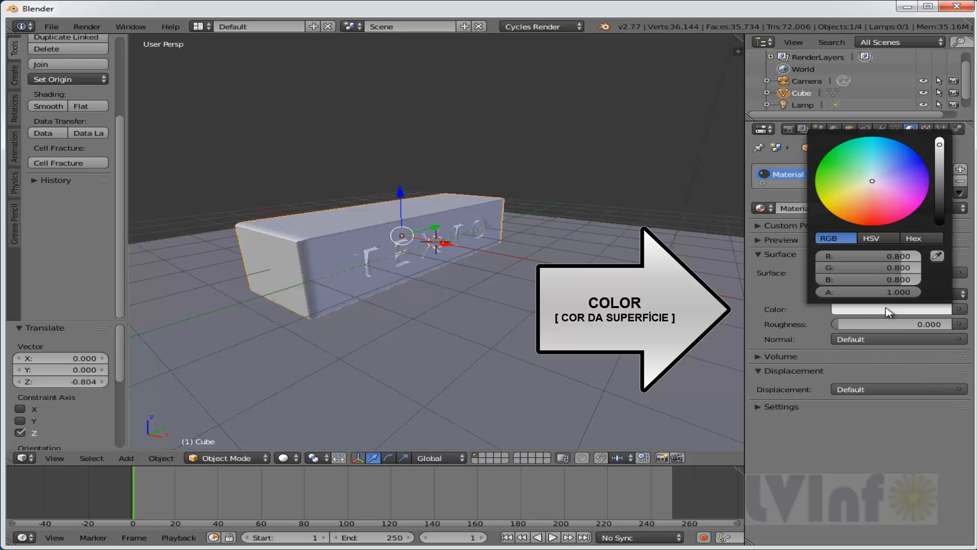
left_click(866, 189)
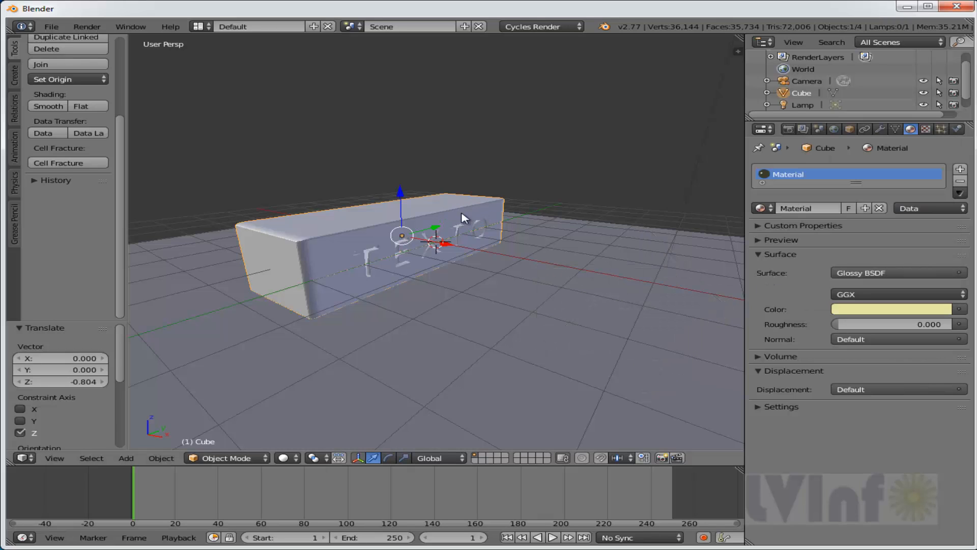
Step: Create a turquoise-green Diffuse BSDF material with roughness 0.047 for the ground plane and render the image
right_click(613, 240)
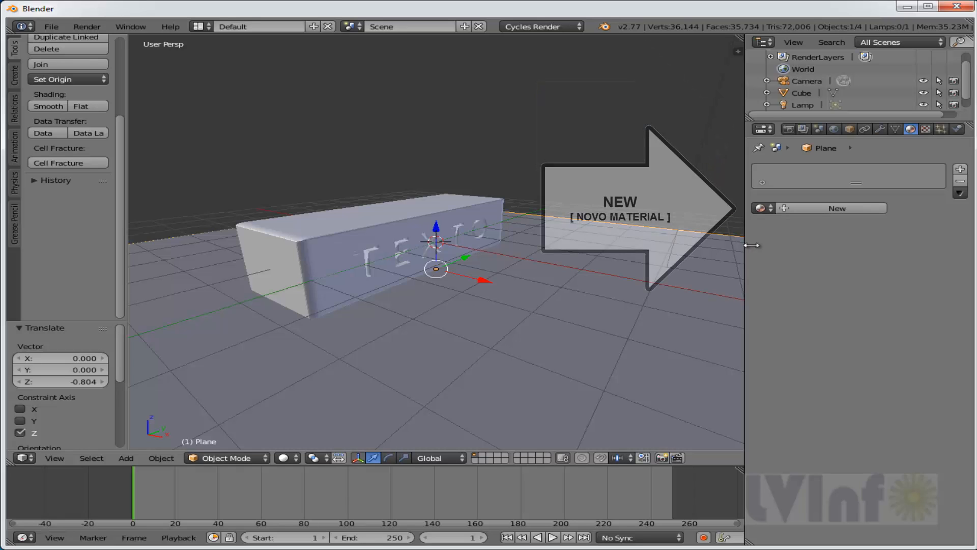
left_click(840, 209)
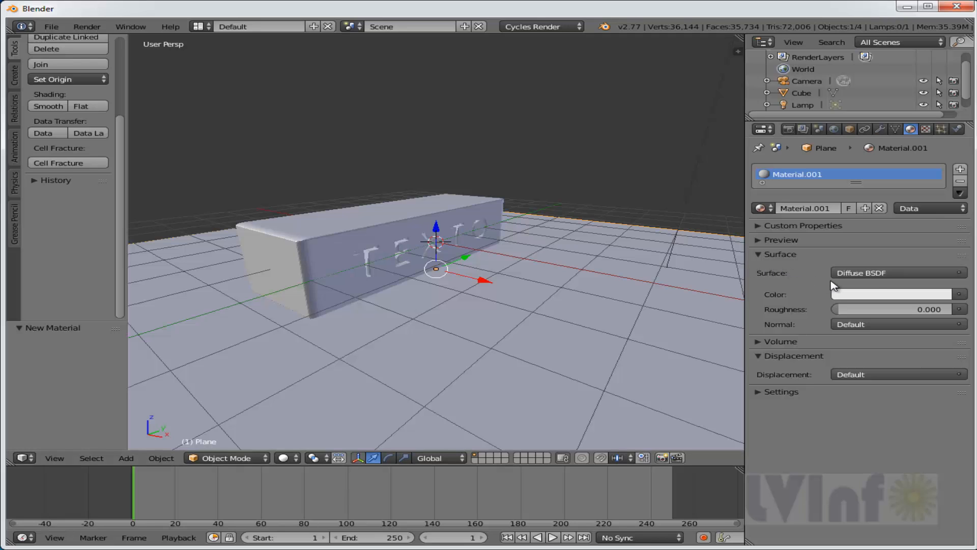
left_click(881, 296)
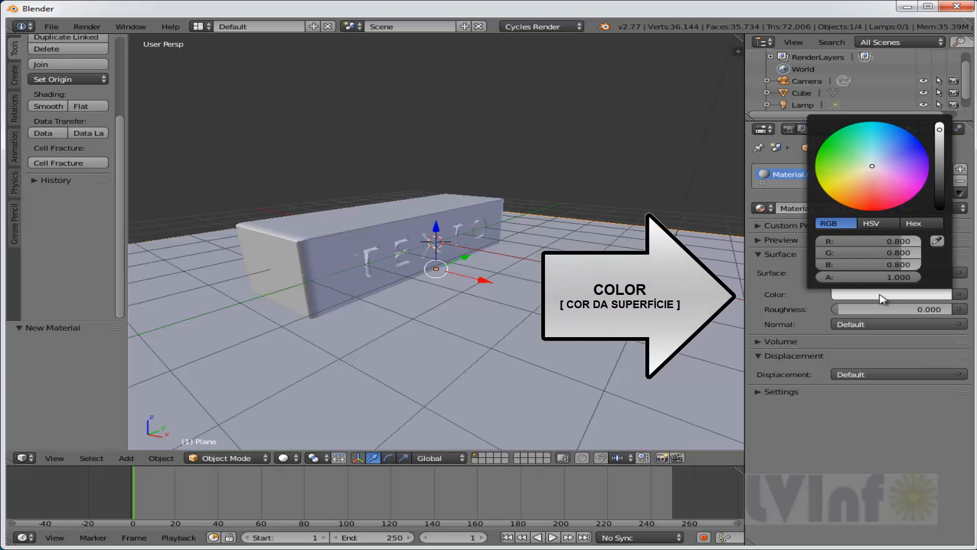
left_click(862, 147)
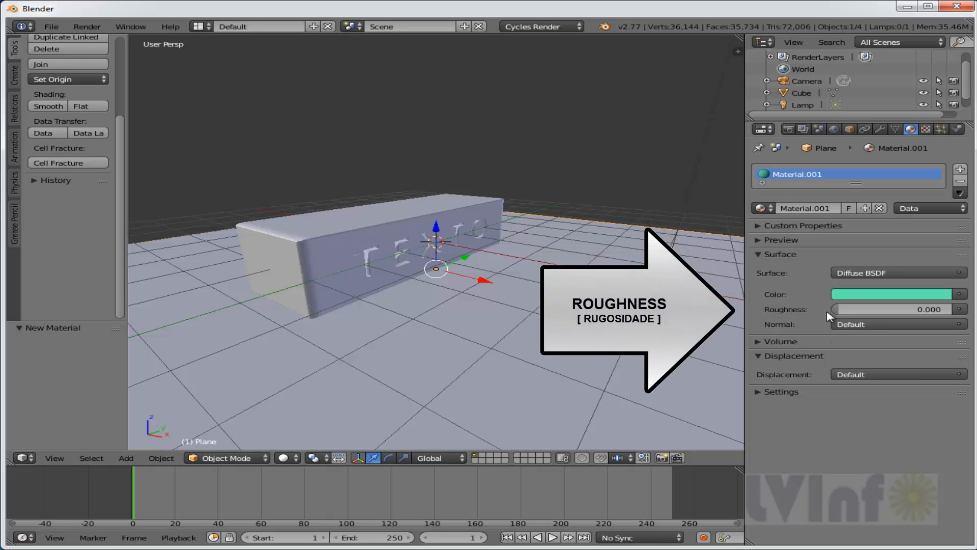
left_click_drag(838, 316, 849, 314)
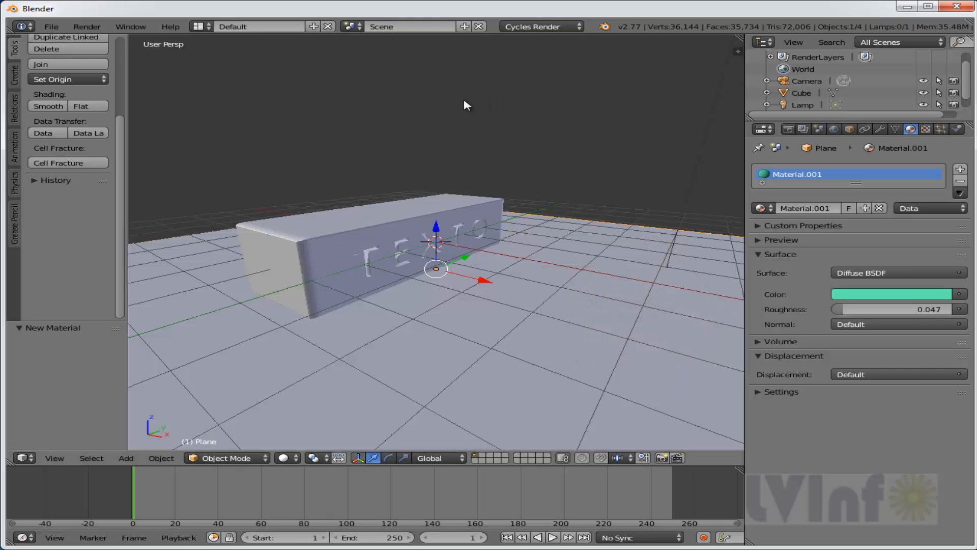
left_click(96, 26)
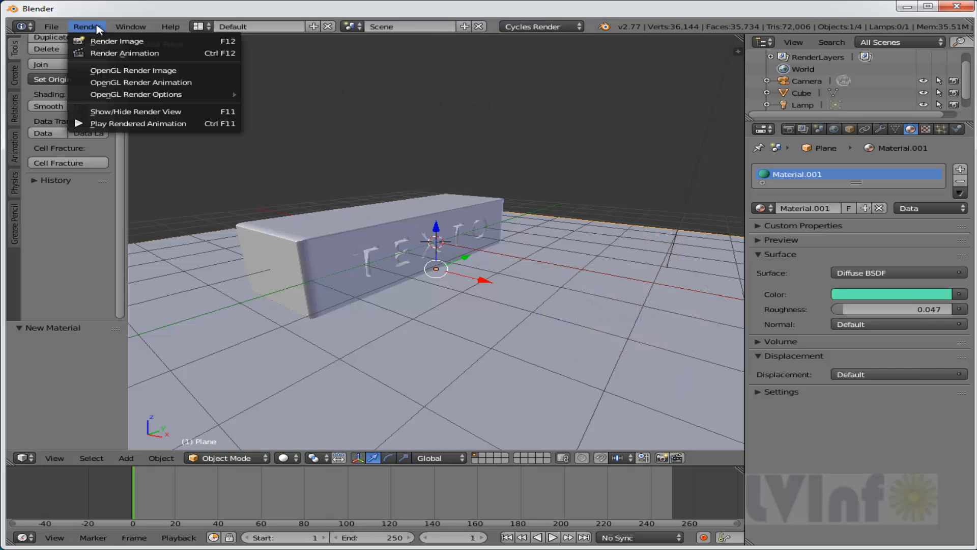
left_click(103, 43)
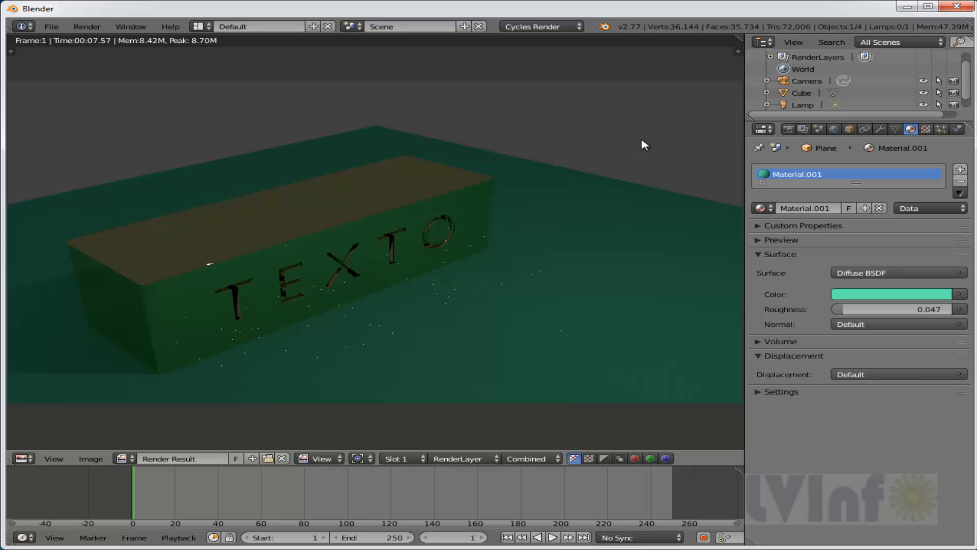
Step: Enable nodes for the World surface and brighten its Background color to a lighter grey
left_click(834, 130)
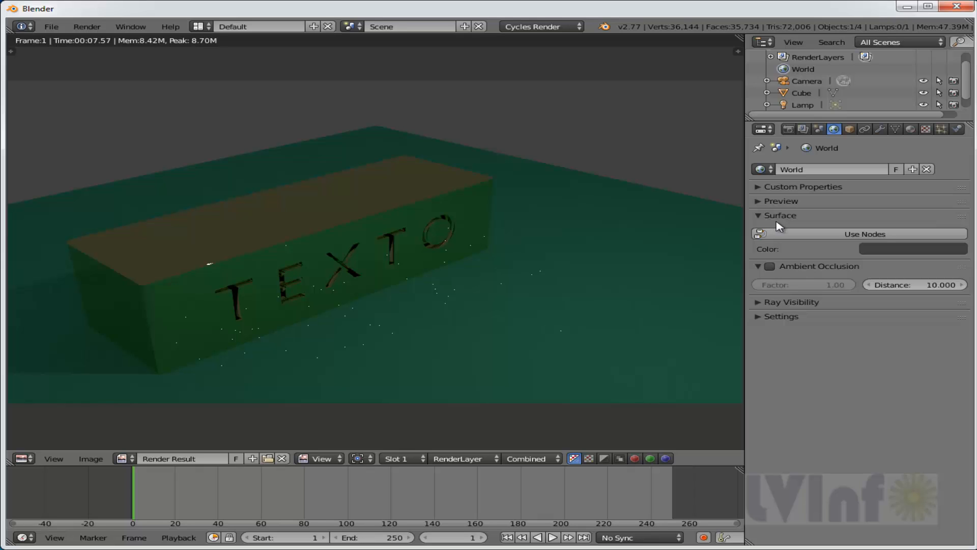
left_click(875, 235)
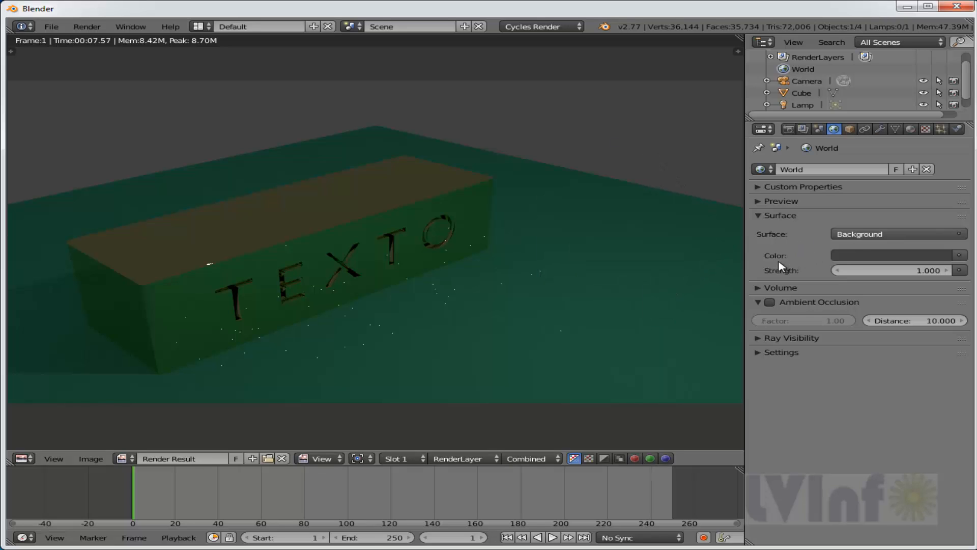
left_click(890, 257)
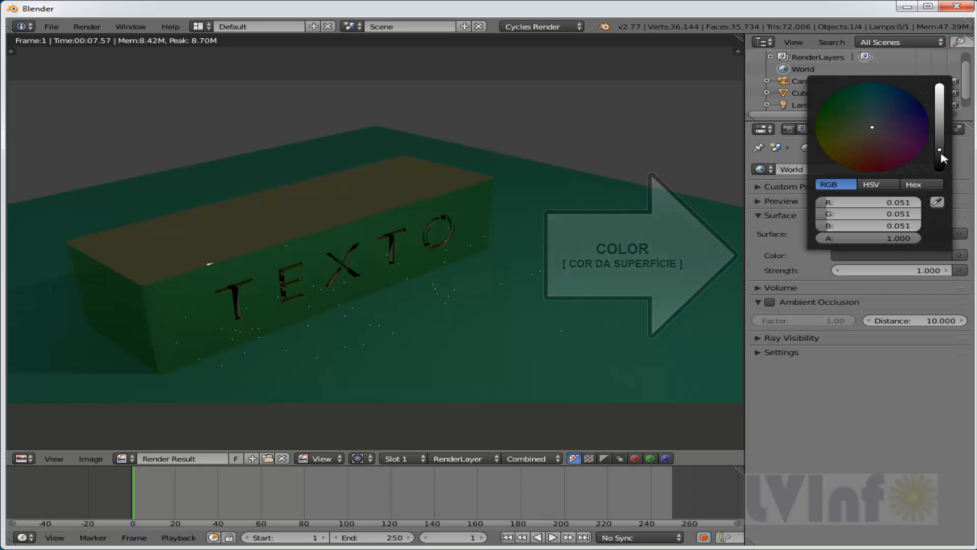
left_click_drag(944, 145, 941, 99)
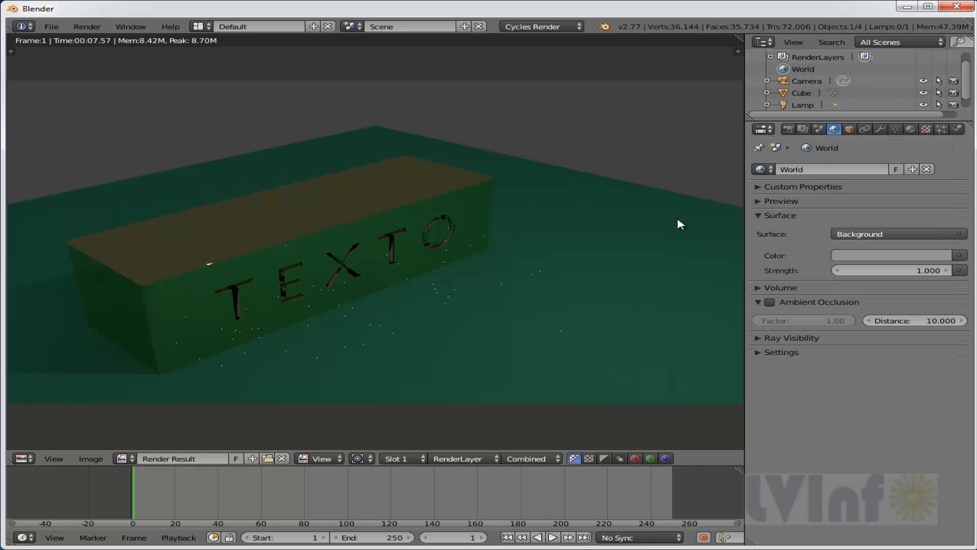
Step: Render the image to check the brighter world background, and return to the 3D view
left_click(98, 28)
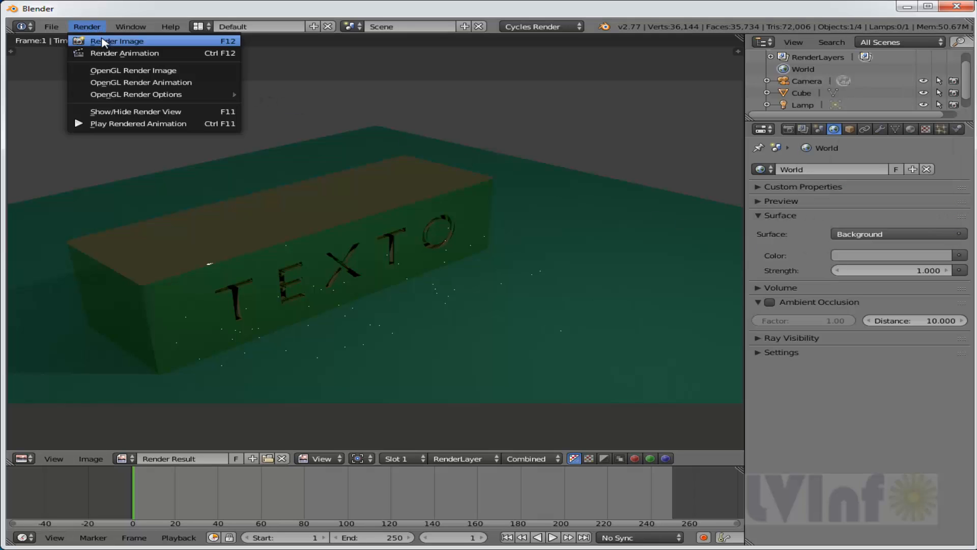
left_click(102, 37)
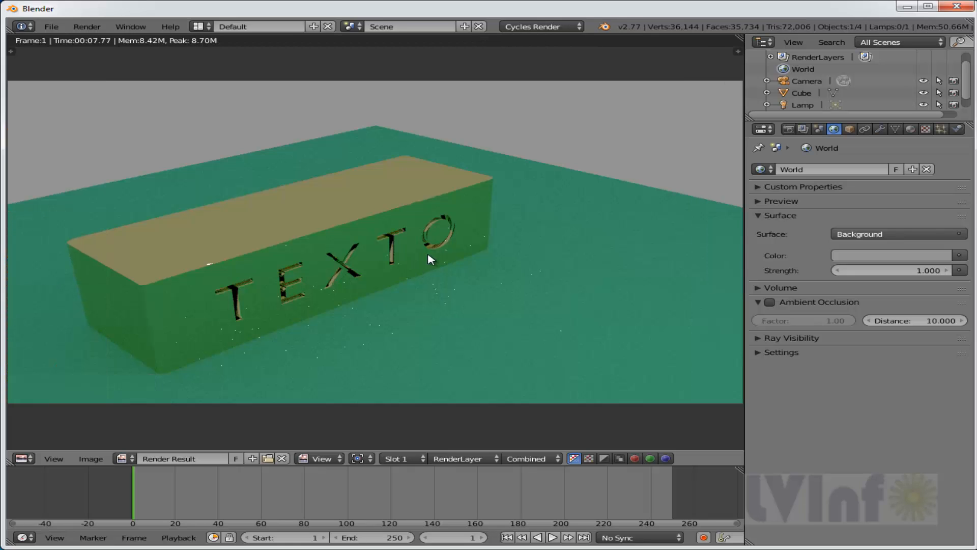
key("Escape")
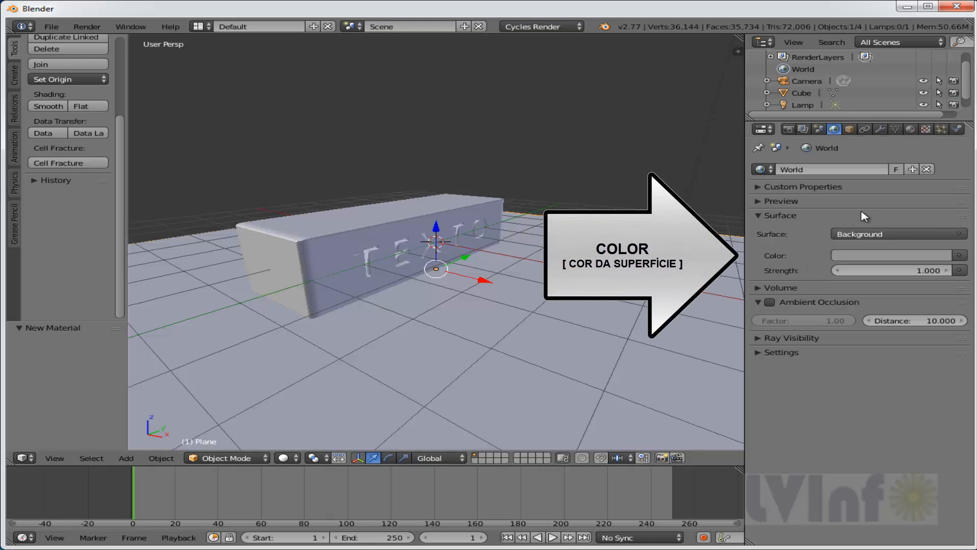
Step: Assign an Environment Texture to the World color and load 20_Subway_Lights_3k.hdr from the Imagens - HDRI folder
left_click(959, 256)
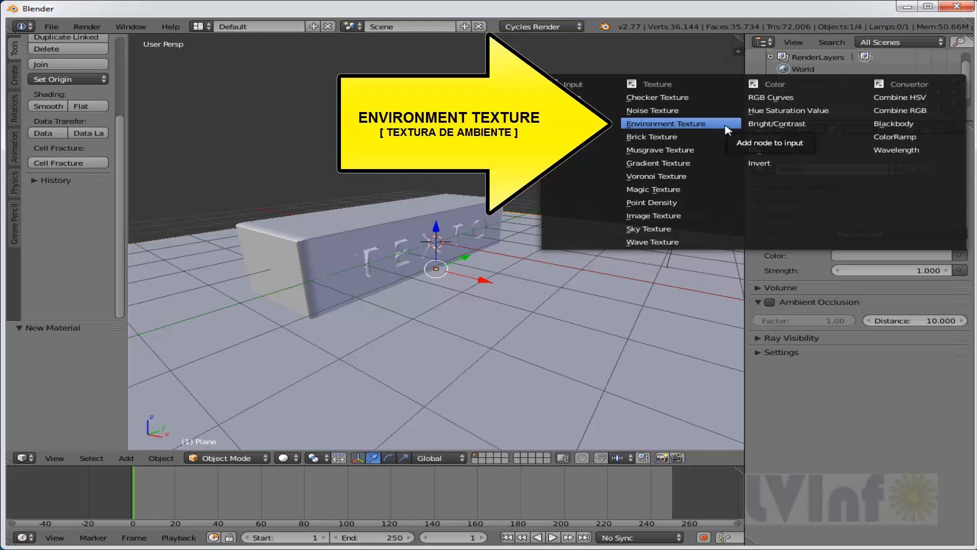
left_click(676, 125)
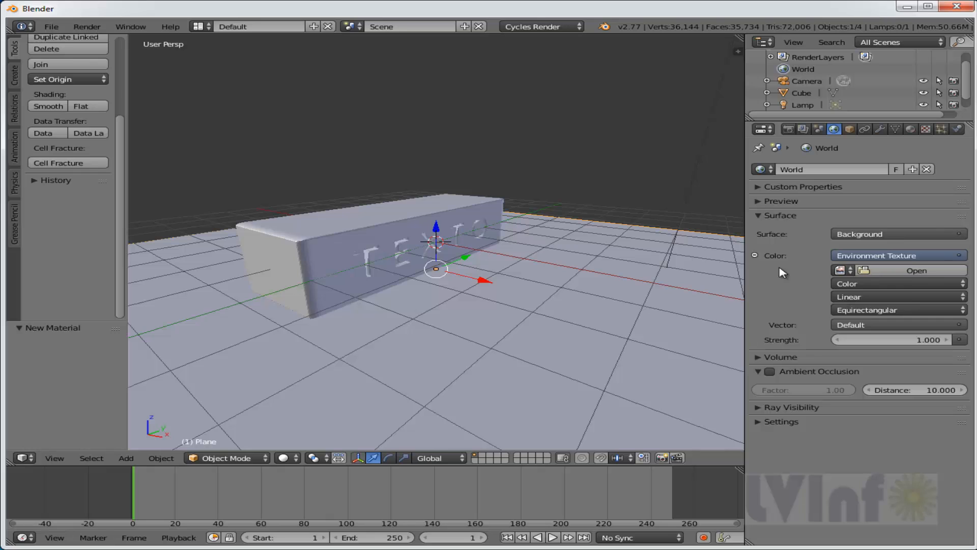
left_click(918, 271)
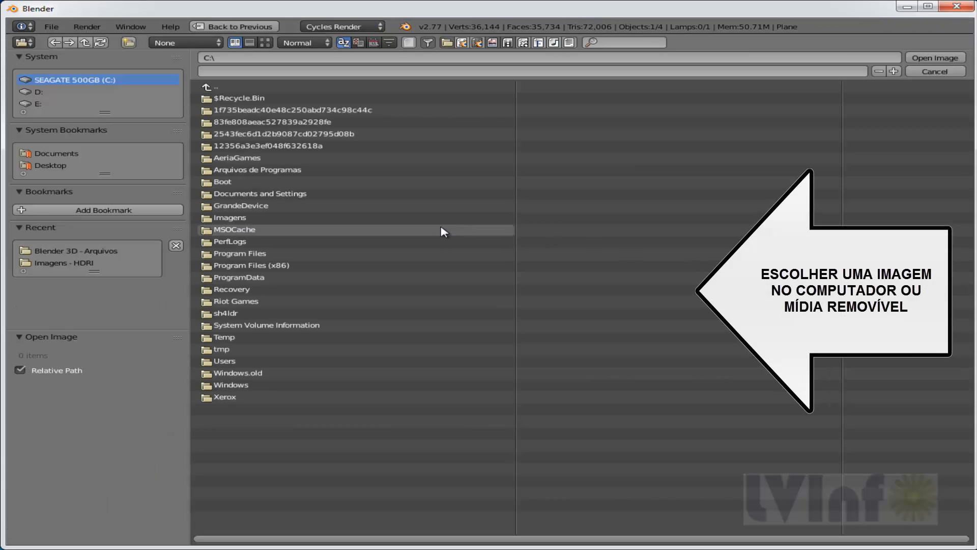
left_click(77, 264)
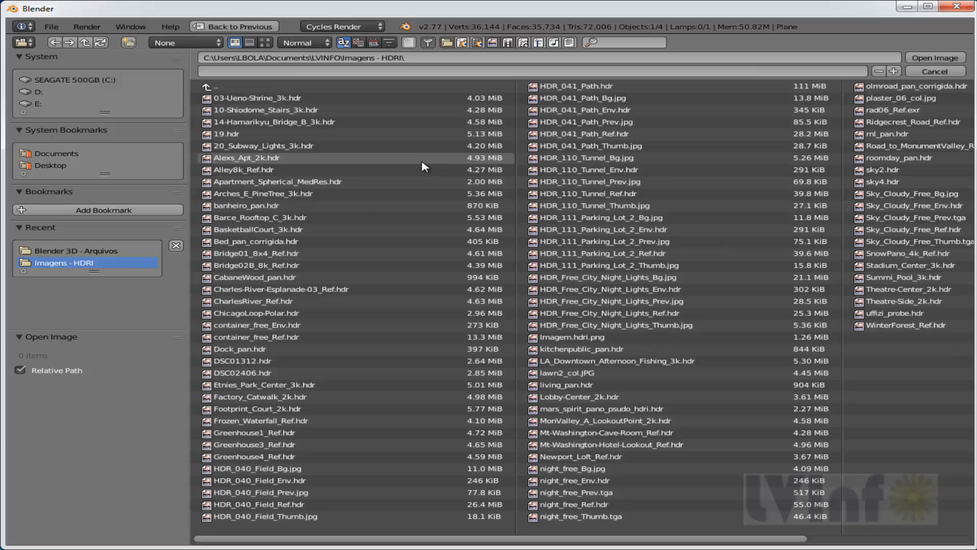
left_click(265, 43)
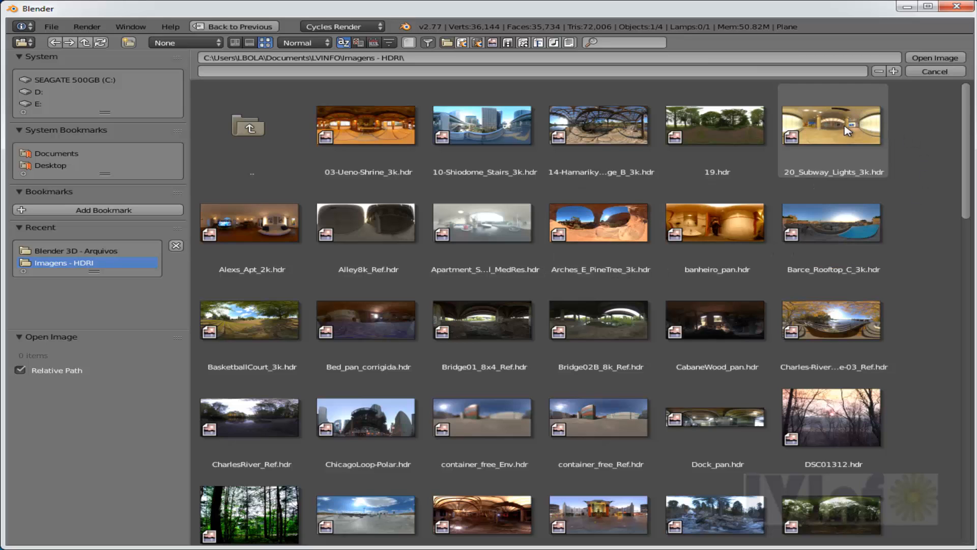
left_click(876, 118)
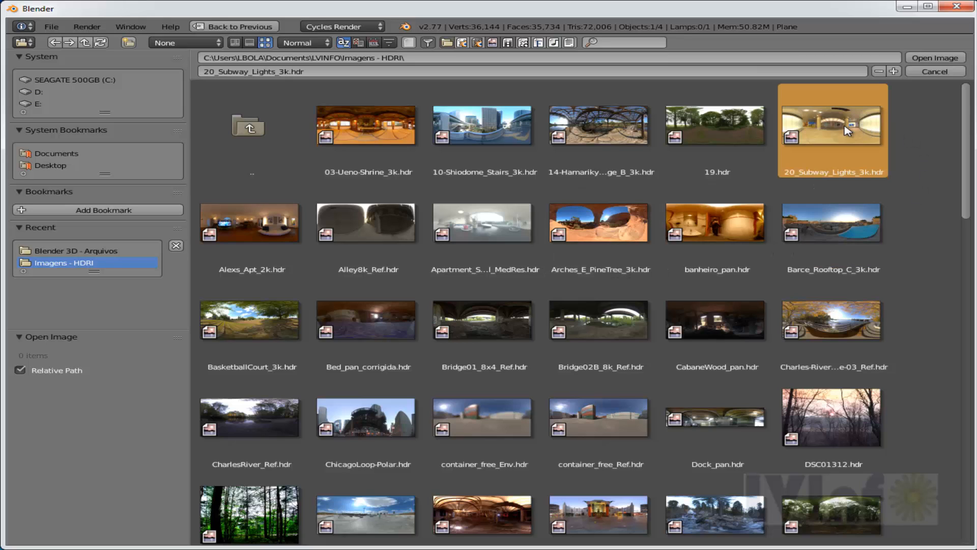
left_click(934, 59)
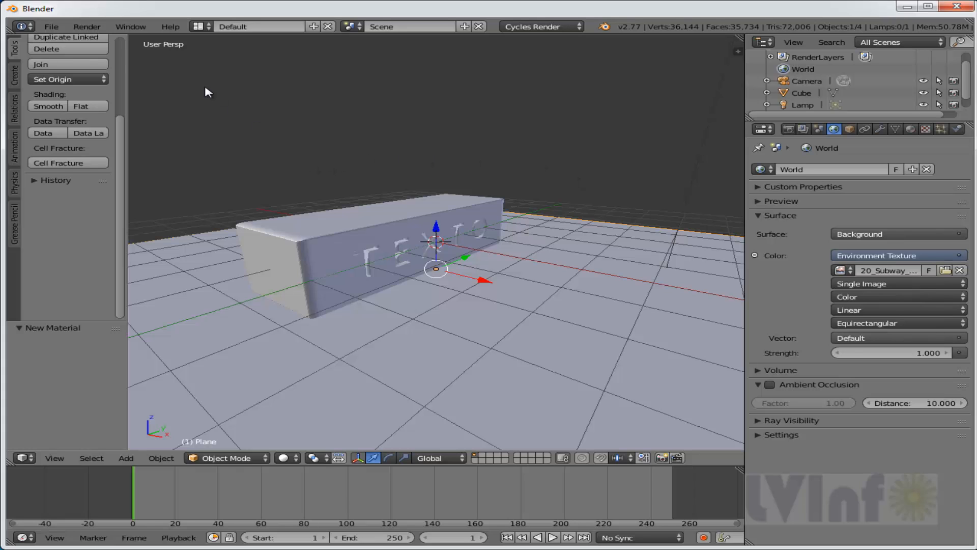
Step: Render the image to examine the HDRI lighting and reflections on the block, and close the render
left_click(92, 28)
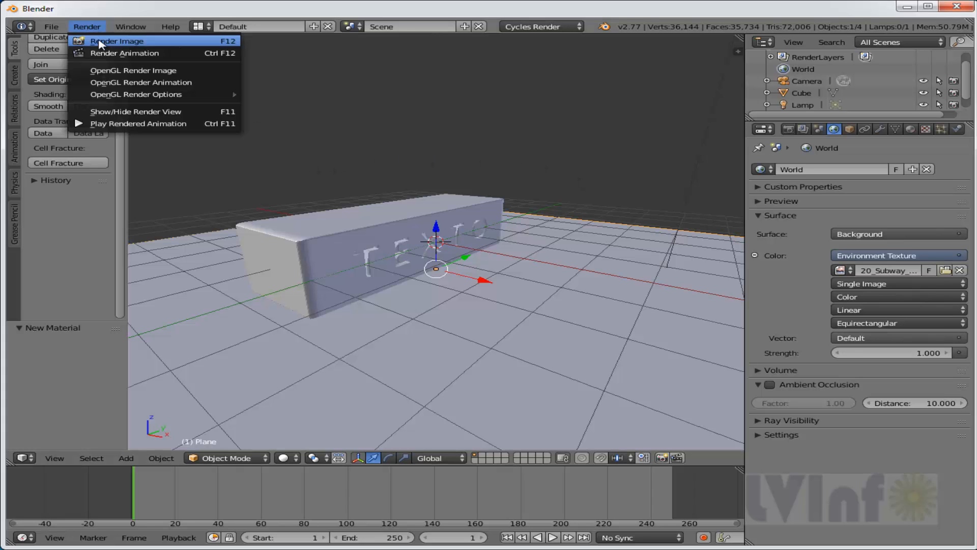
left_click(100, 41)
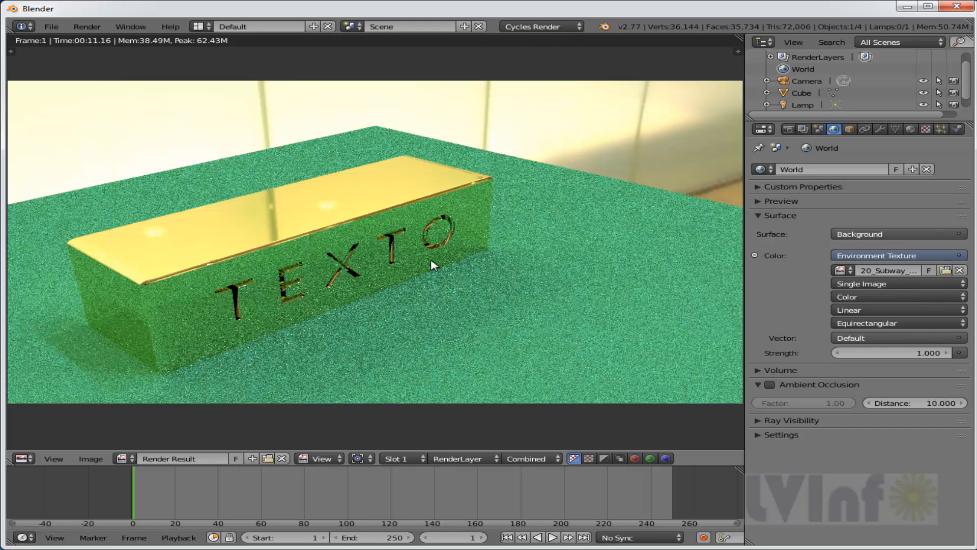
scroll(433, 265, "down", 1)
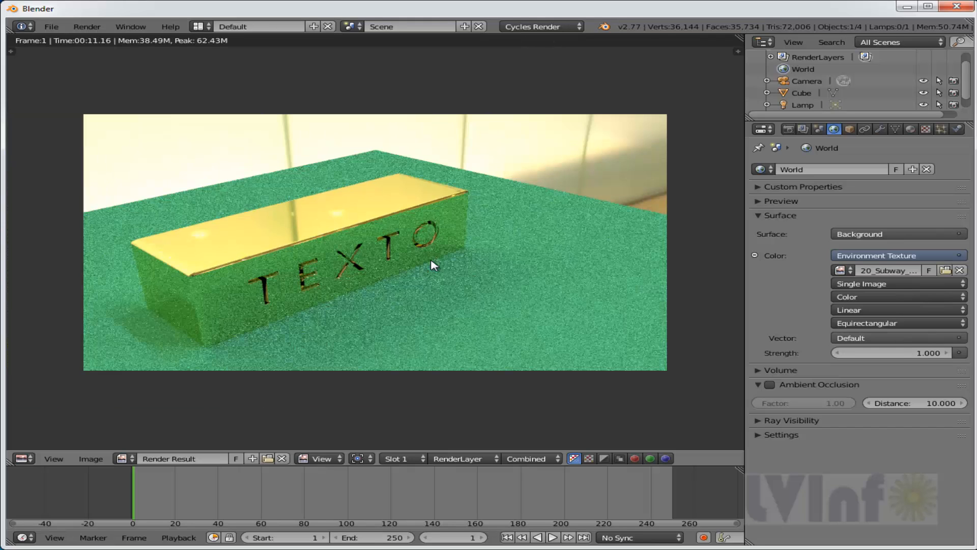
key("Escape")
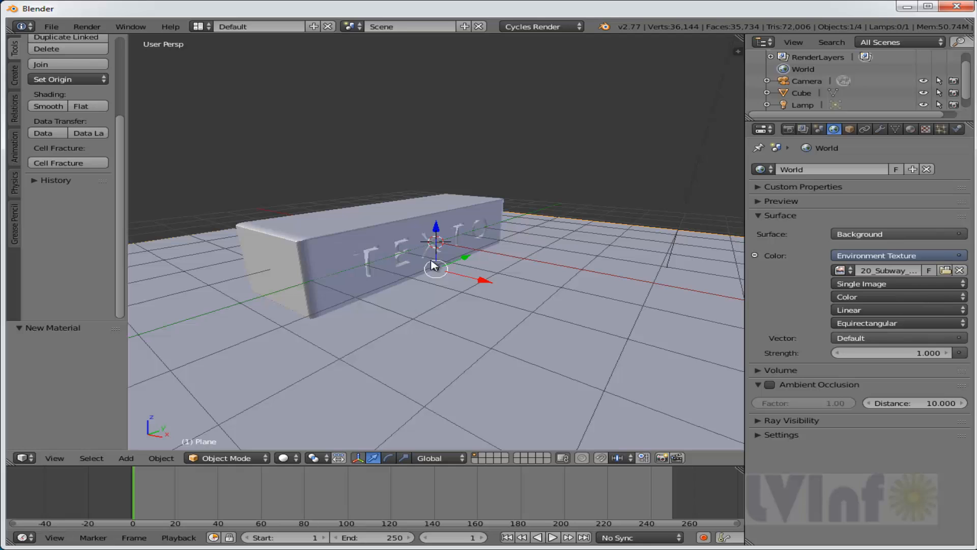
Step: Lock the camera to the camera view, orbit it to a low angle of about 83.6° X and 36.1° Z rotation, and select it
left_click(54, 458)
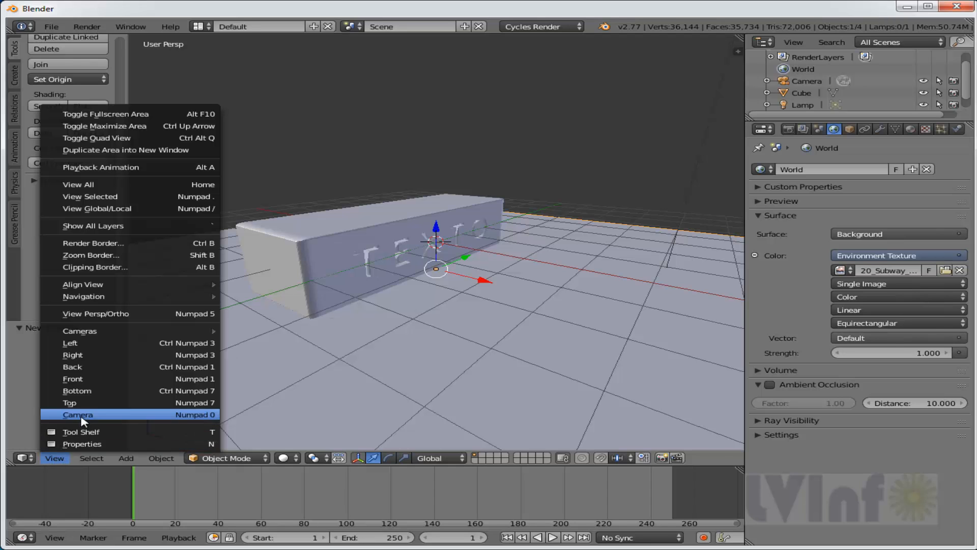
left_click(78, 415)
scroll(520, 311, "up", 3)
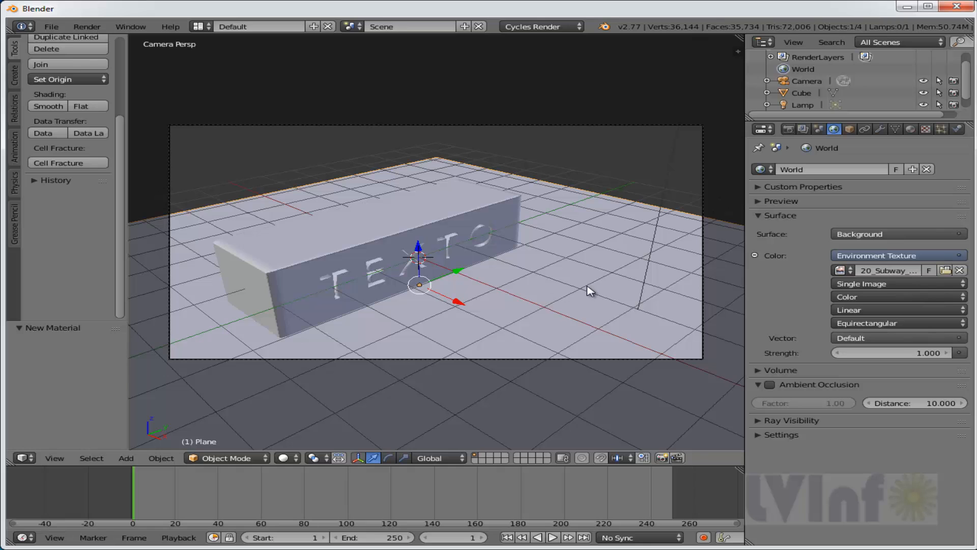
key("n")
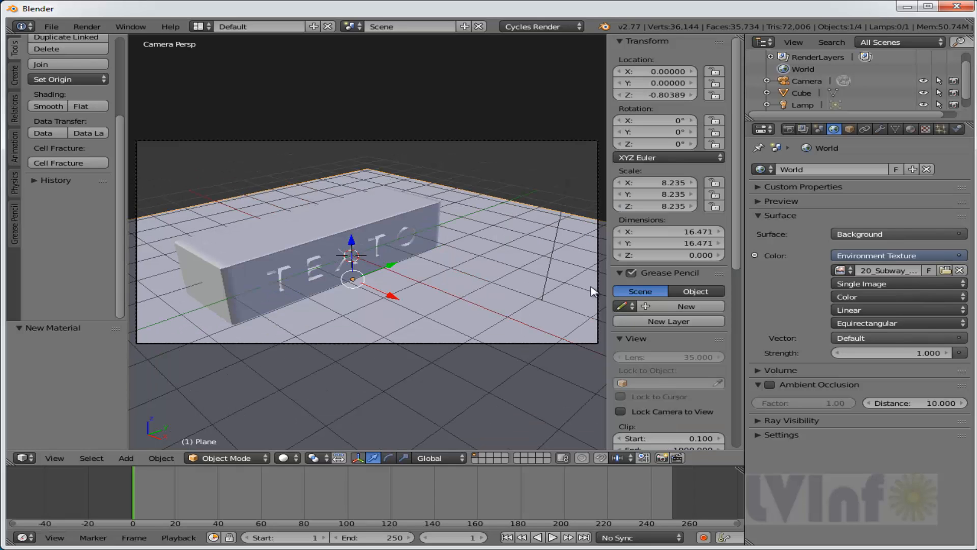
left_click(621, 411)
middle_click_drag(425, 321, 433, 304)
middle_click_drag(441, 292, 446, 290)
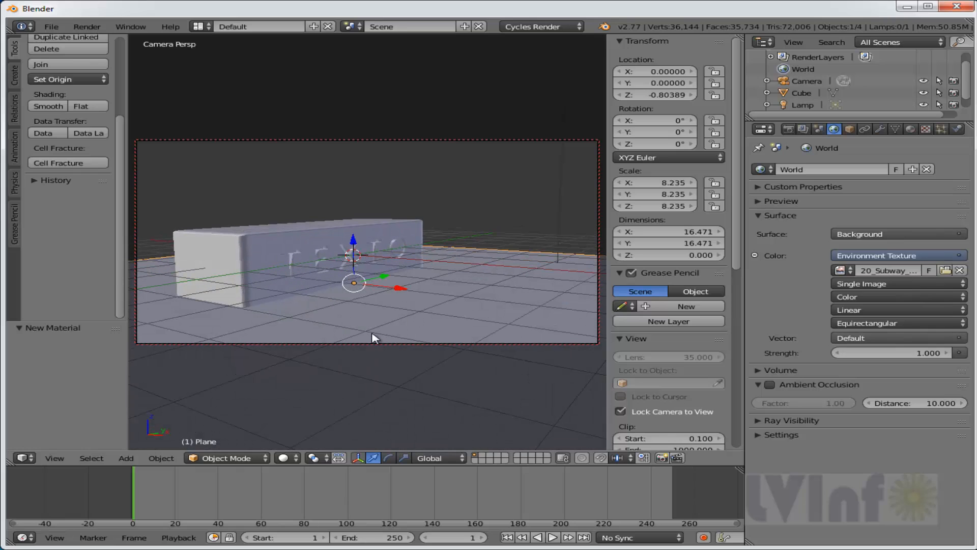
right_click(354, 345)
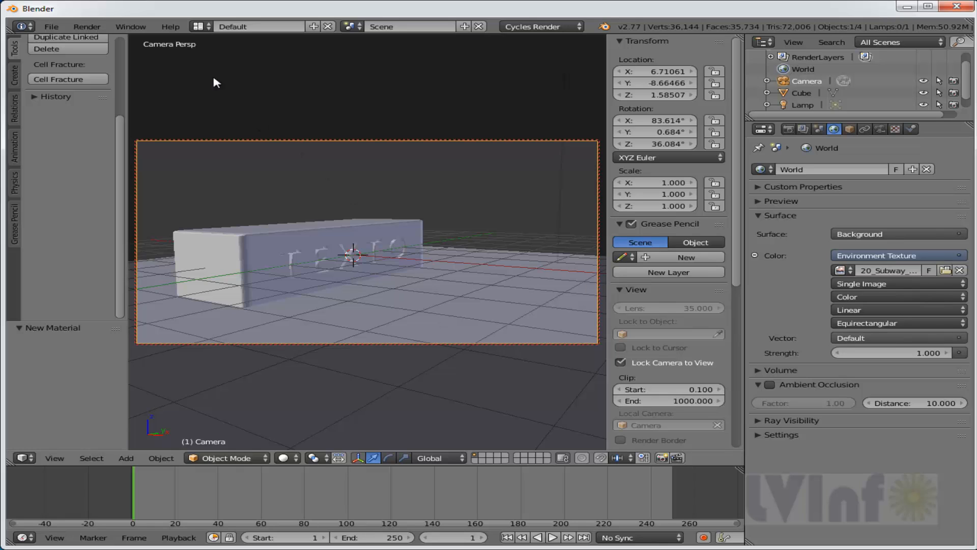
Step: Render the image to examine the block from the low camera angle, and close the render
left_click(88, 26)
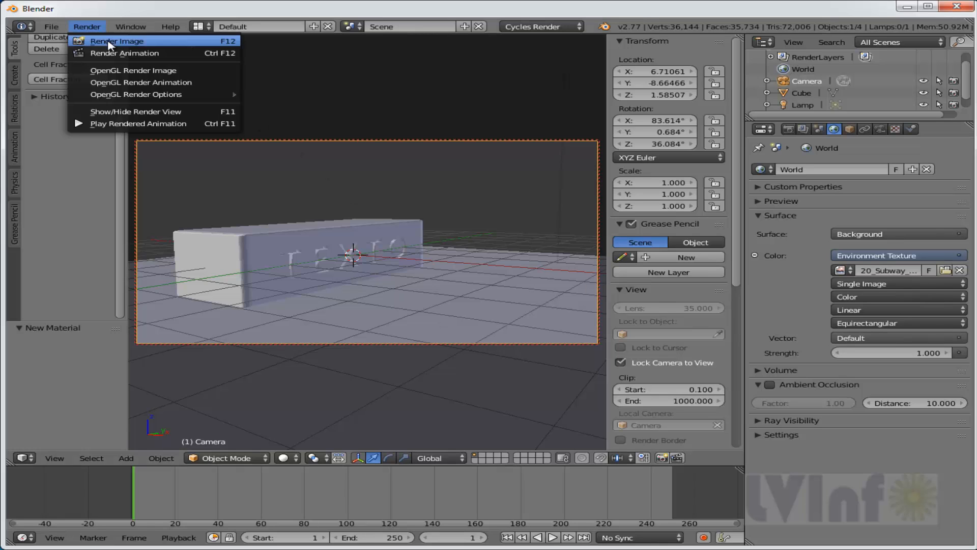
left_click(108, 41)
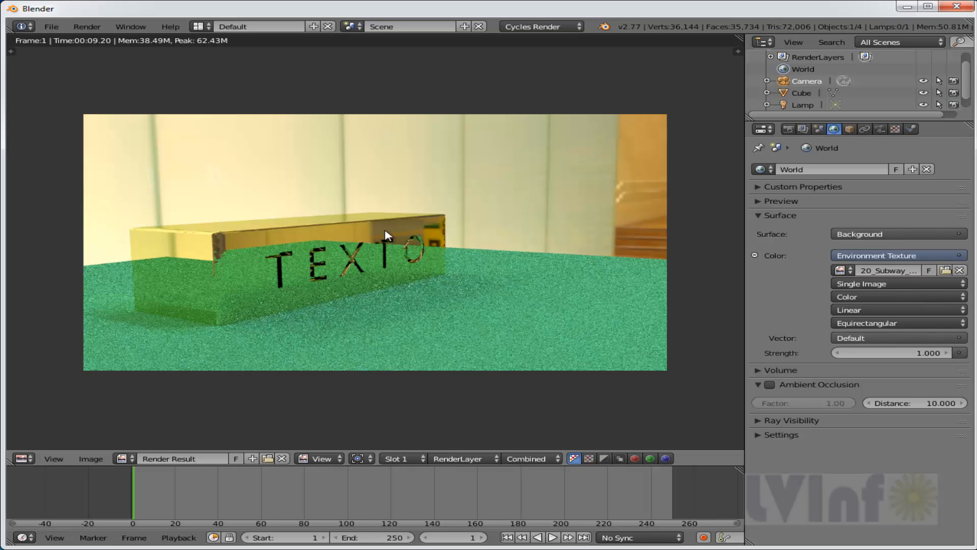
key("Escape")
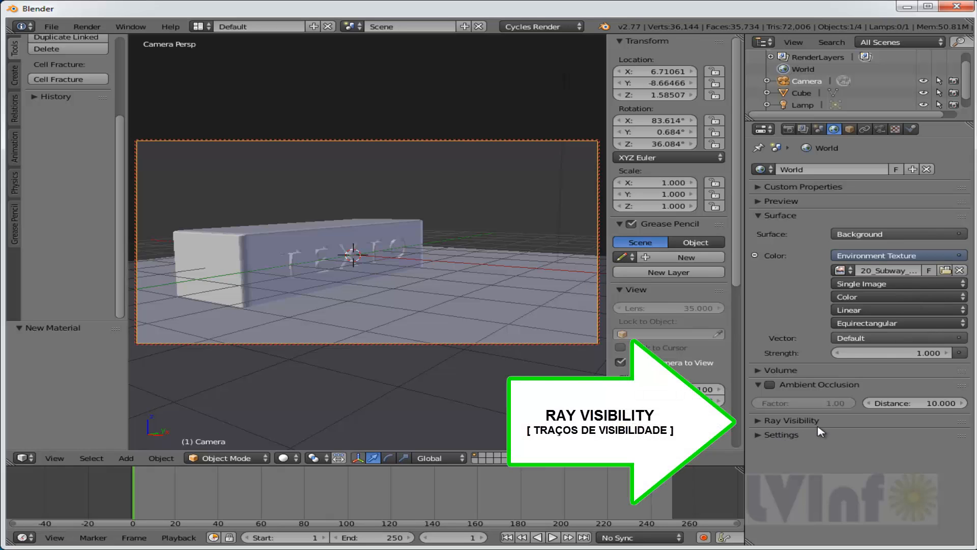
Step: Turn off the world's Camera ray visibility and render the image to examine the effect on the background
left_click(757, 421)
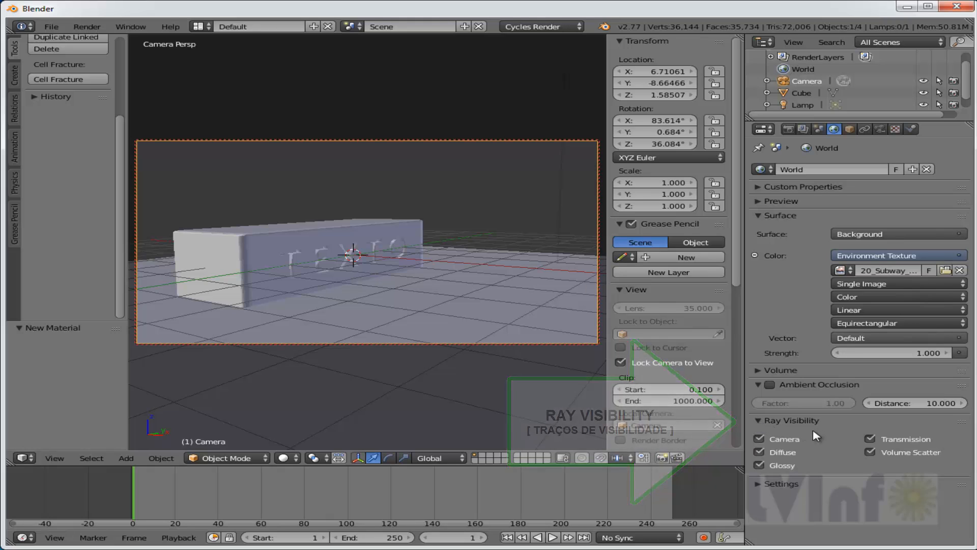
left_click(767, 440)
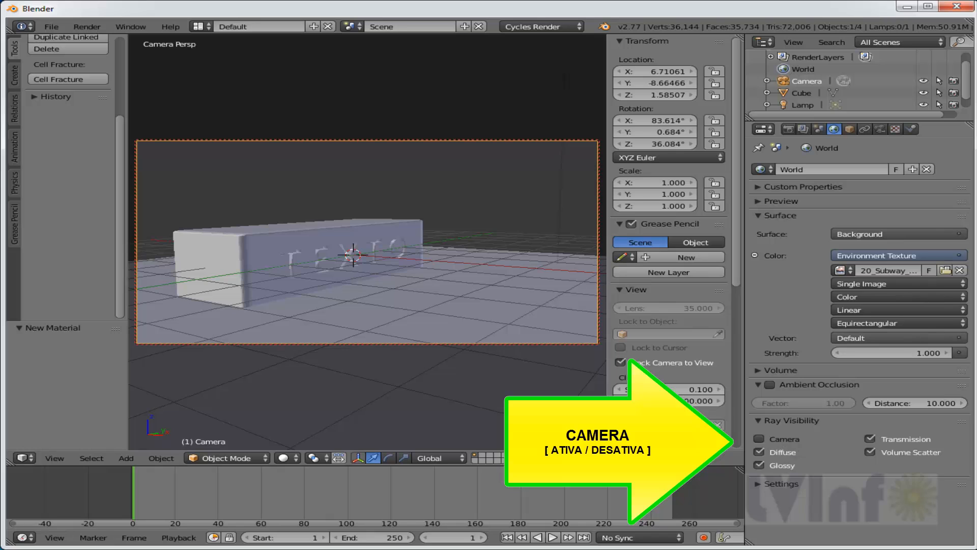
left_click(87, 27)
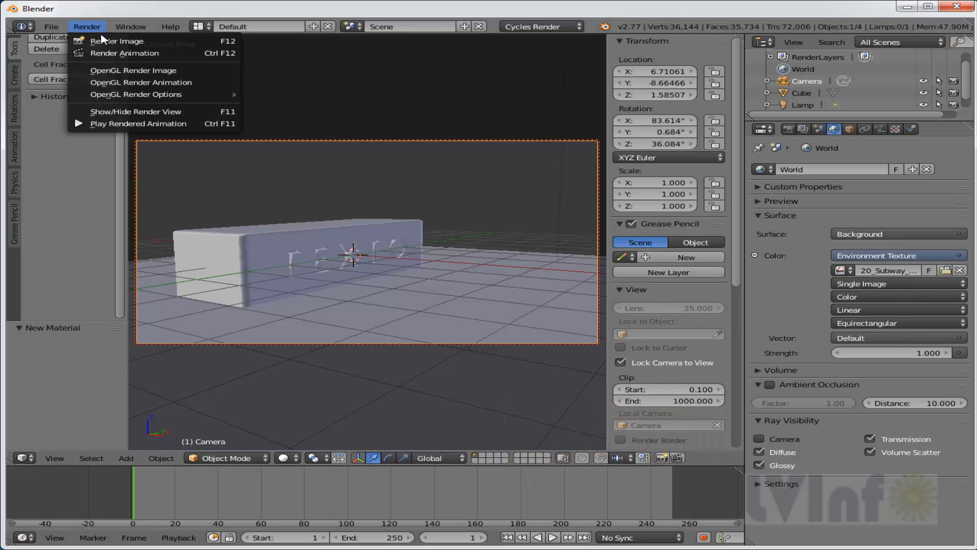
left_click(105, 39)
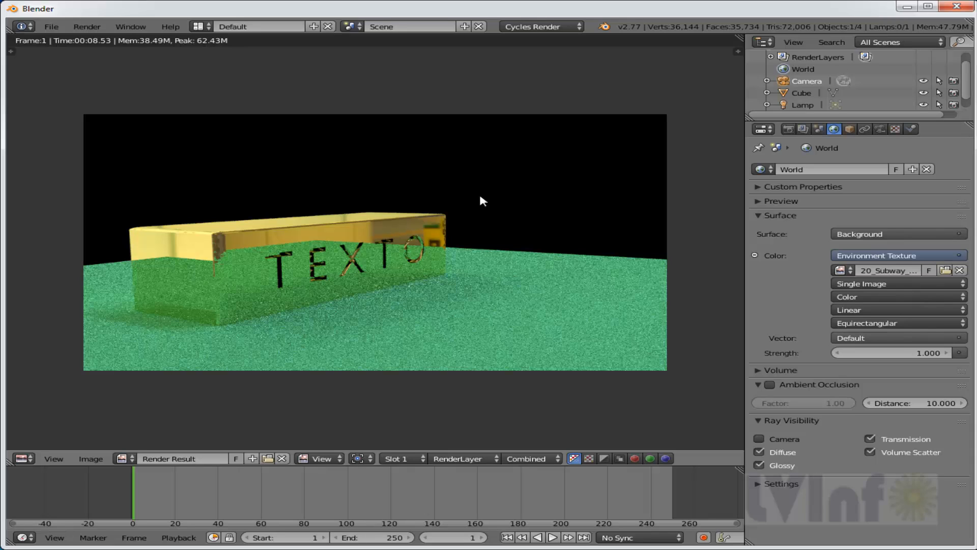
Step: Turn the world's Camera ray visibility back on, render the image again, and return to the 3D view
left_click(759, 439)
key("F12")
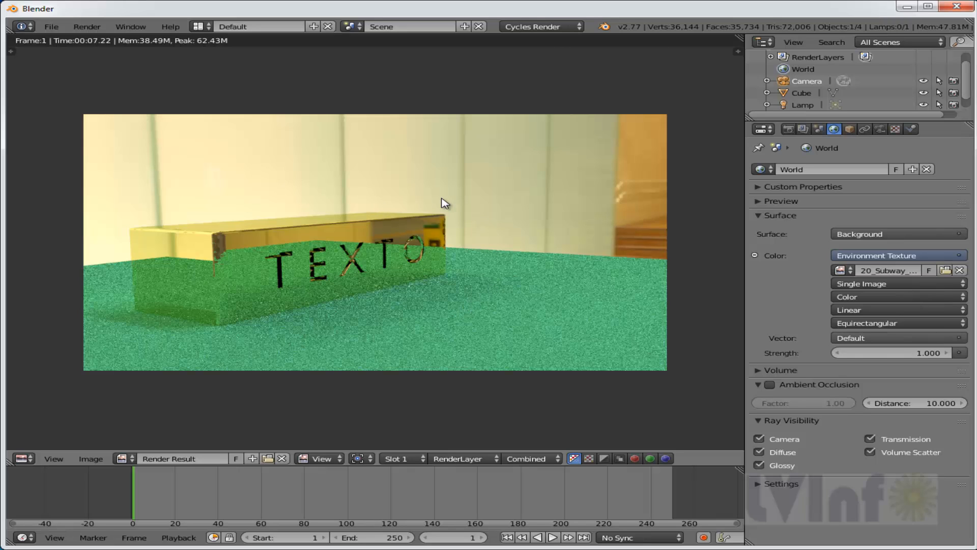
key("Escape")
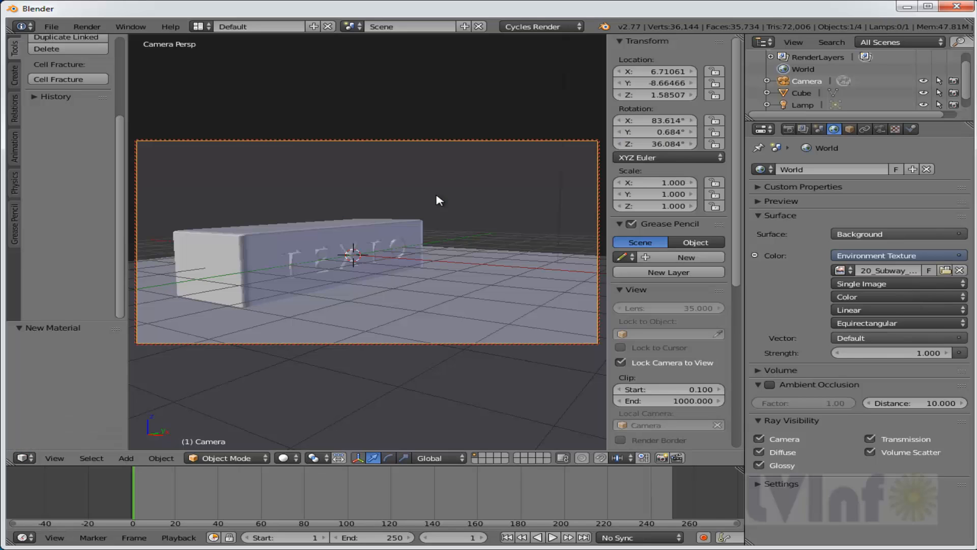
Step: Lighten the ground plane's Diffuse BSDF color to a pale mint green, render the image to check it, and close the render
right_click(513, 256)
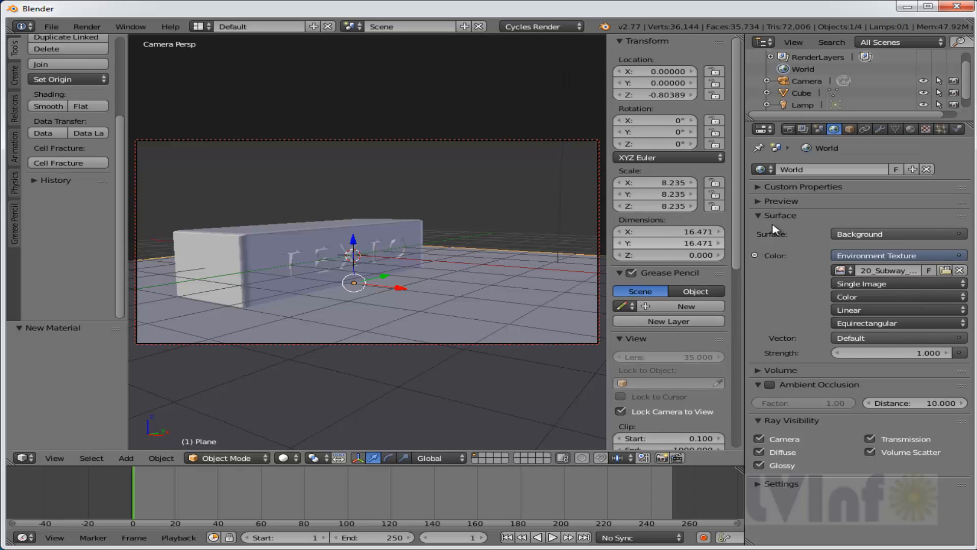
left_click(910, 129)
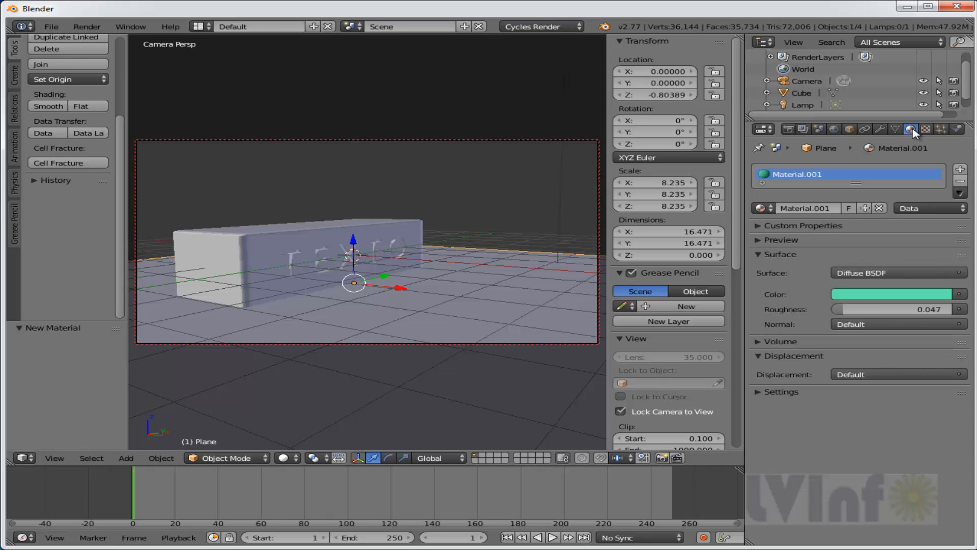
left_click(888, 298)
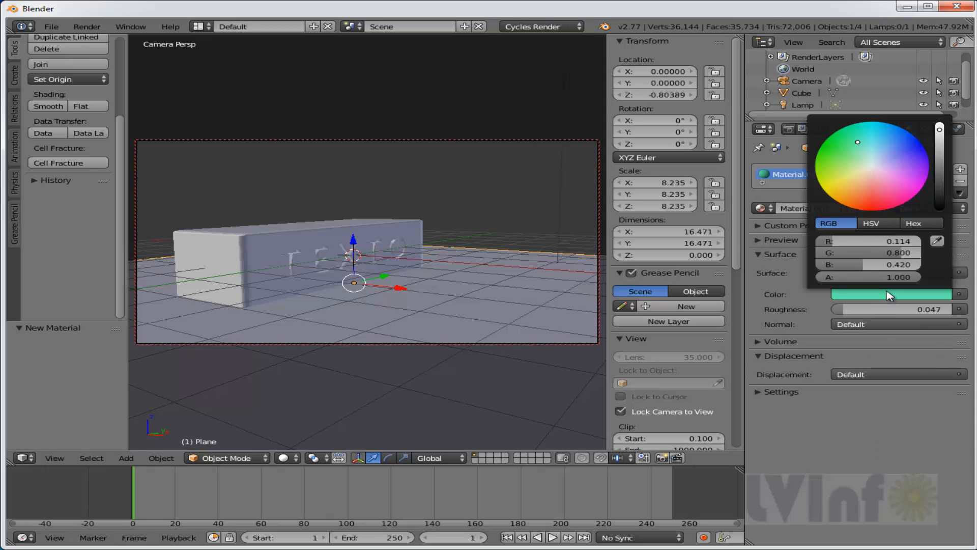
left_click(869, 167)
left_click_drag(868, 163, 867, 160)
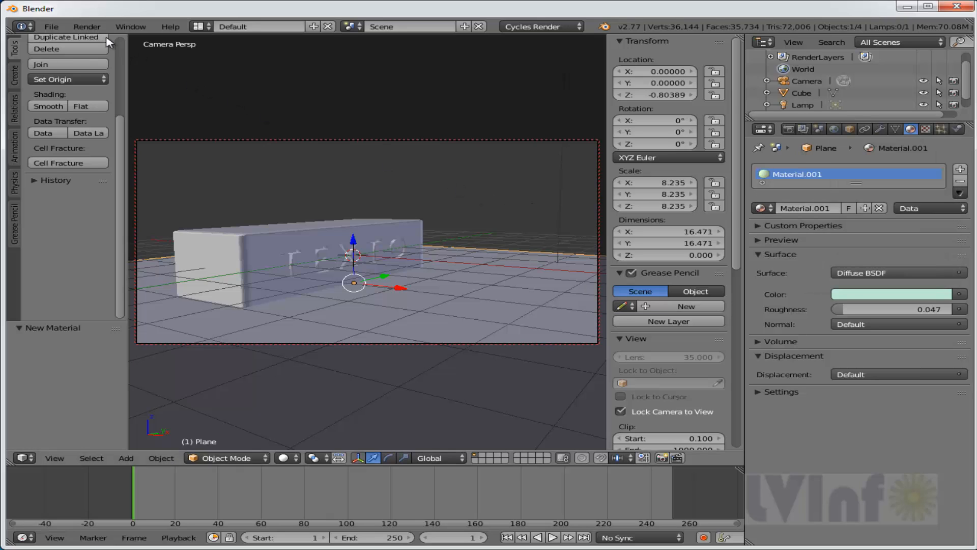
key("F12")
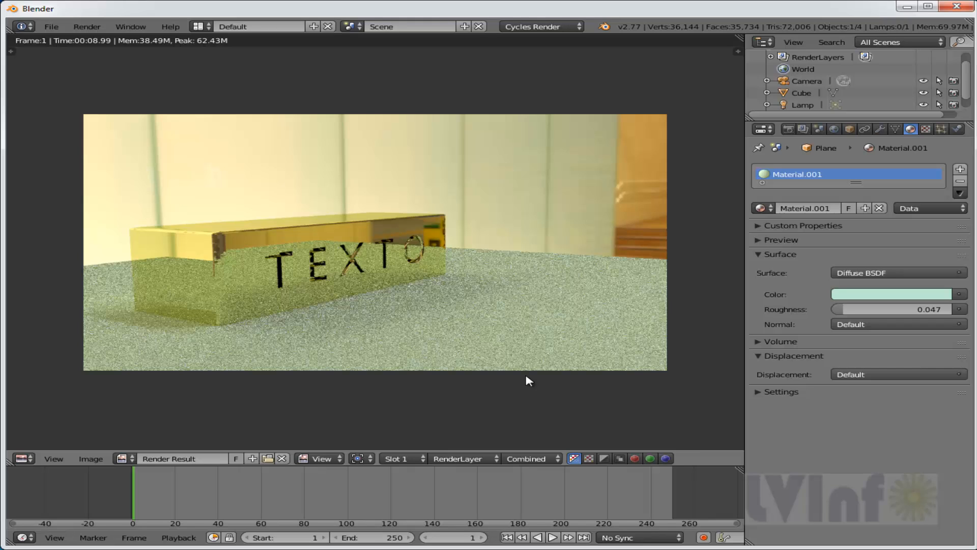
key("Escape")
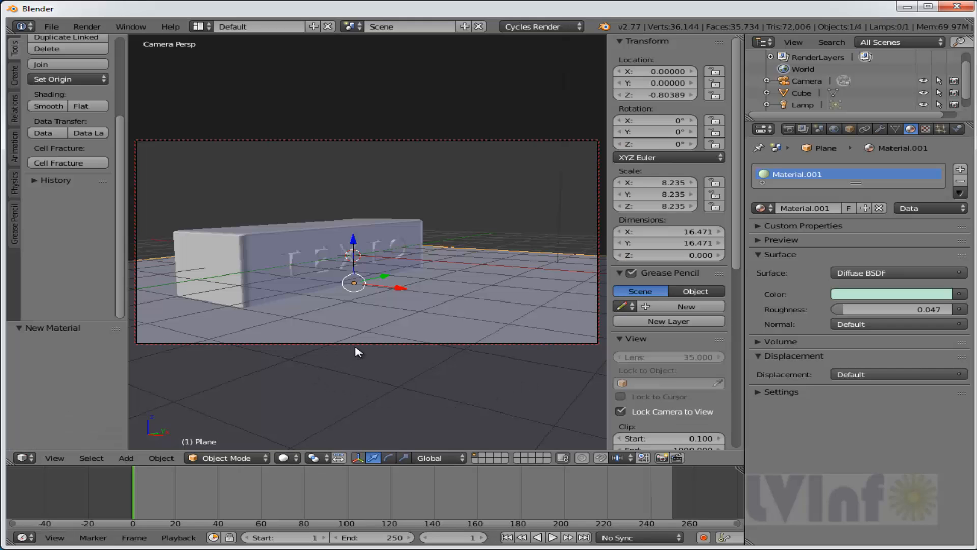
Step: Select the camera, hide the 3D view's properties sidebar, and insert a keyframe for the camera's starting pose at frame 1
right_click(369, 344)
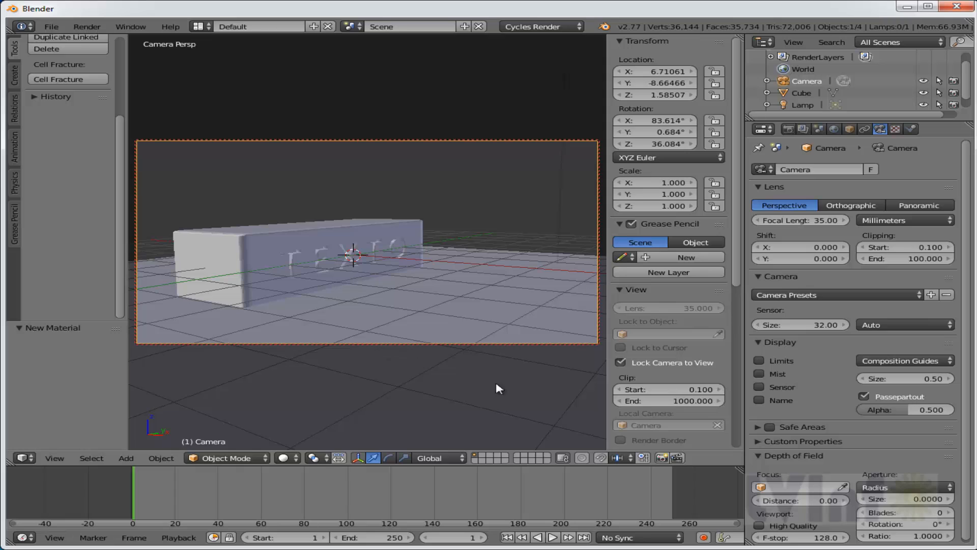
key("n")
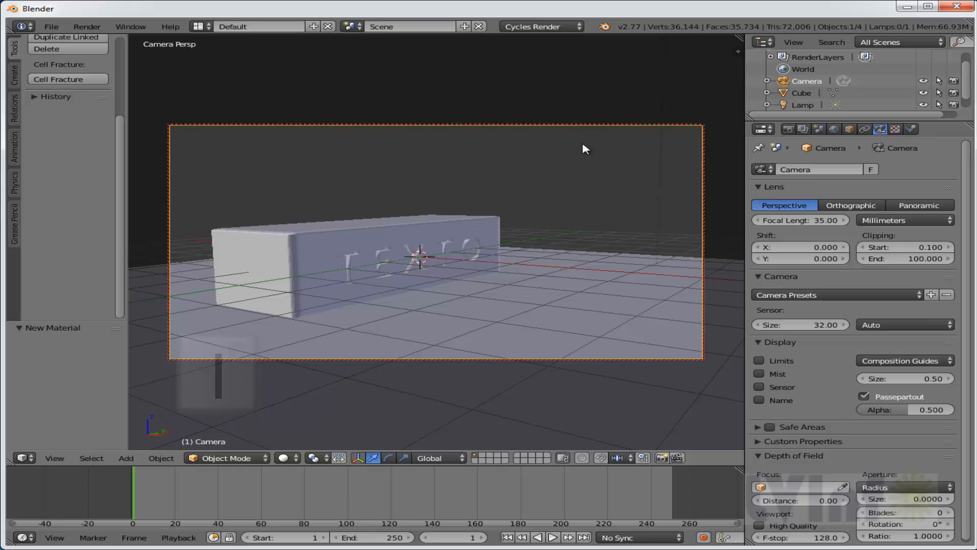
key("i")
left_click(572, 214)
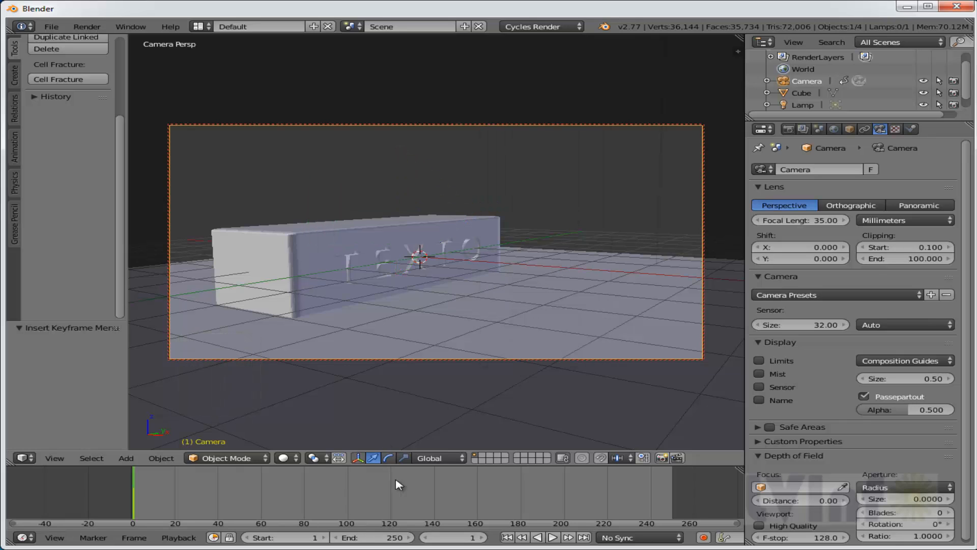
Step: At frame 120, orbit the camera to face the block's long side nearly head-on and insert a LocRotScale keyframe
left_click(391, 498)
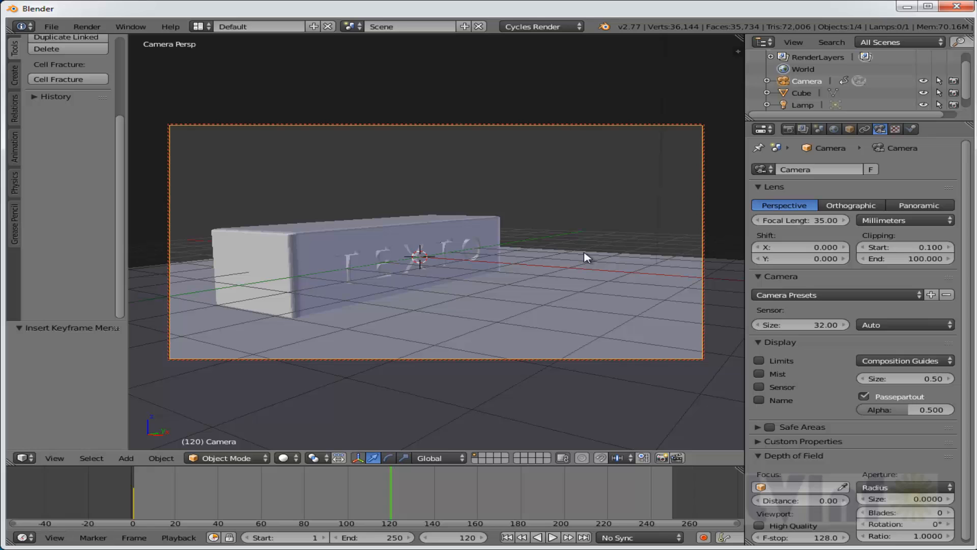
middle_click_drag(584, 253, 514, 245)
key("i")
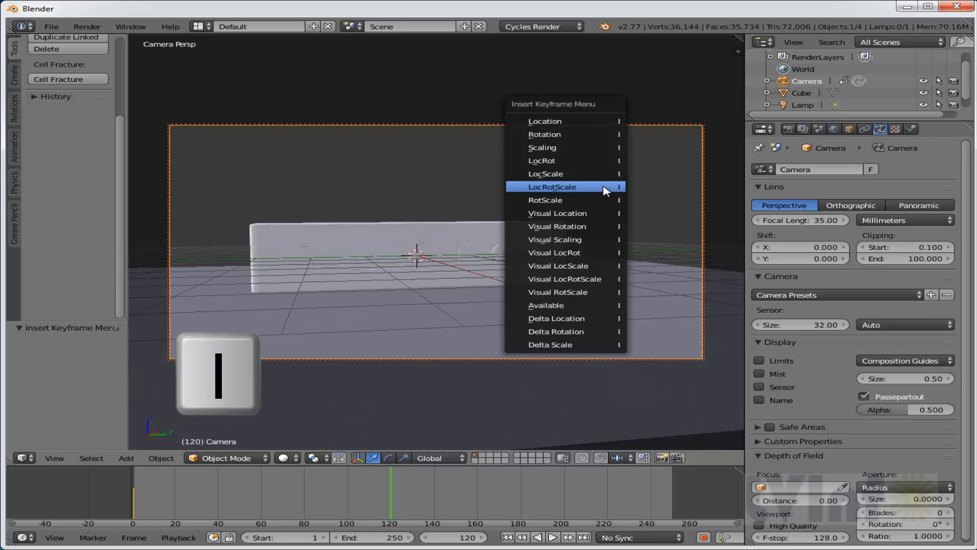
left_click(552, 188)
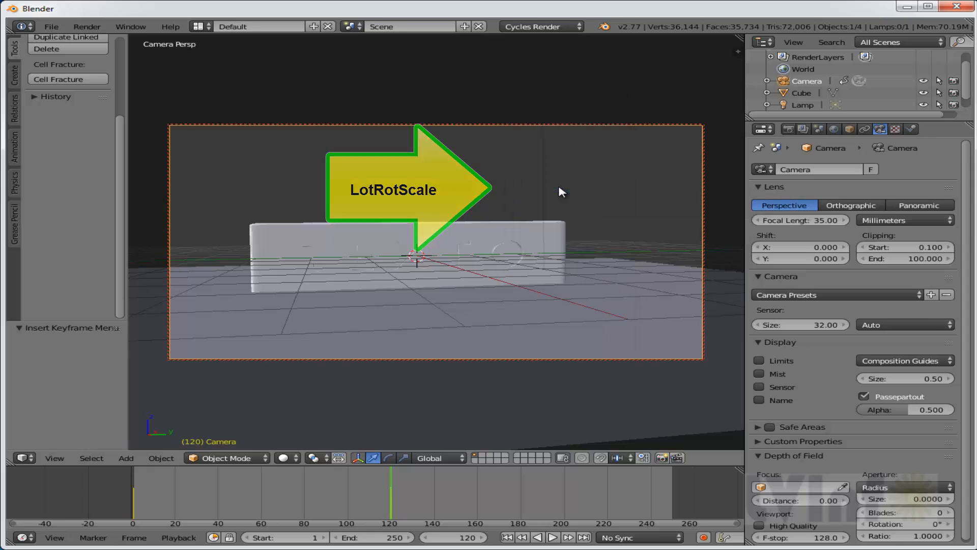
Step: At frame 250, orbit the camera back to a low corner view of the block's end face and insert a LocRotScale keyframe
left_click(673, 494)
left_click(671, 490)
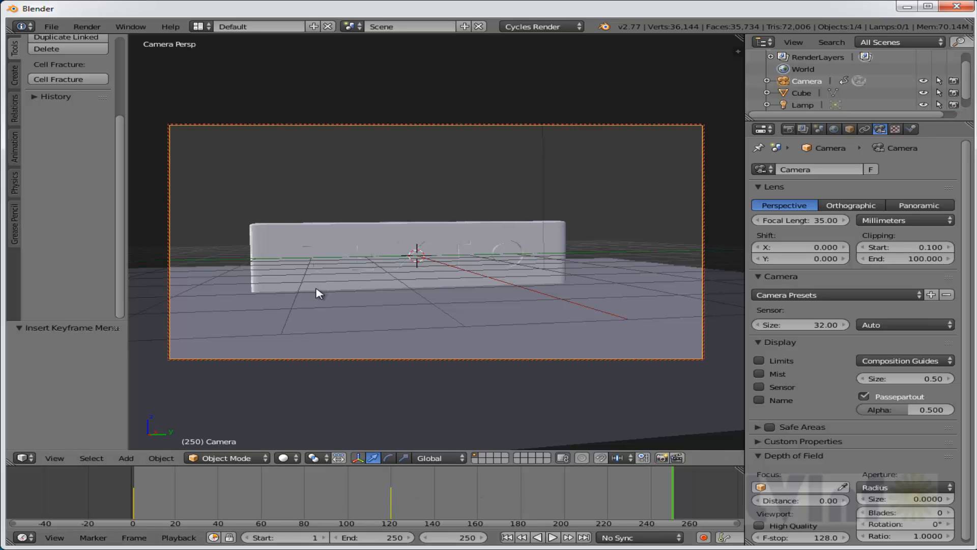
middle_click_drag(316, 290, 645, 213)
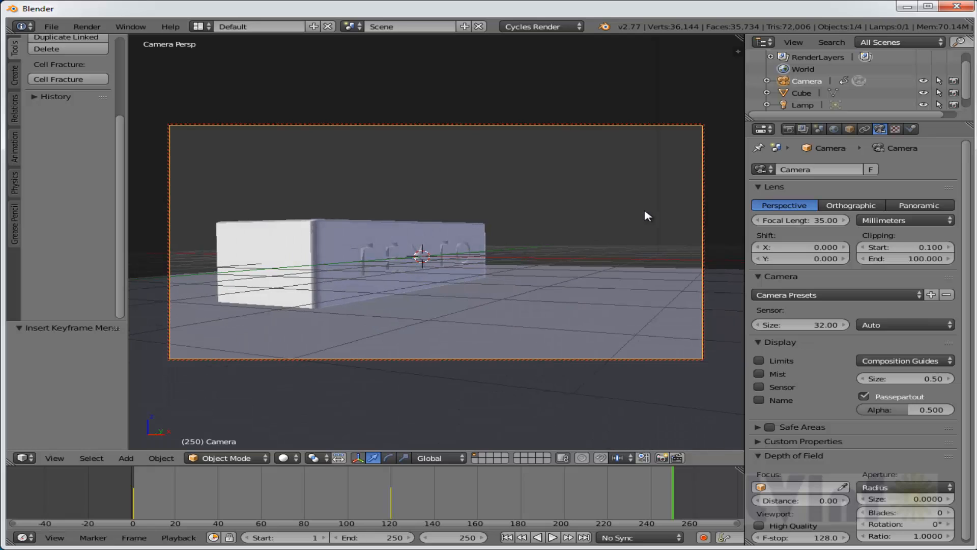
key("i")
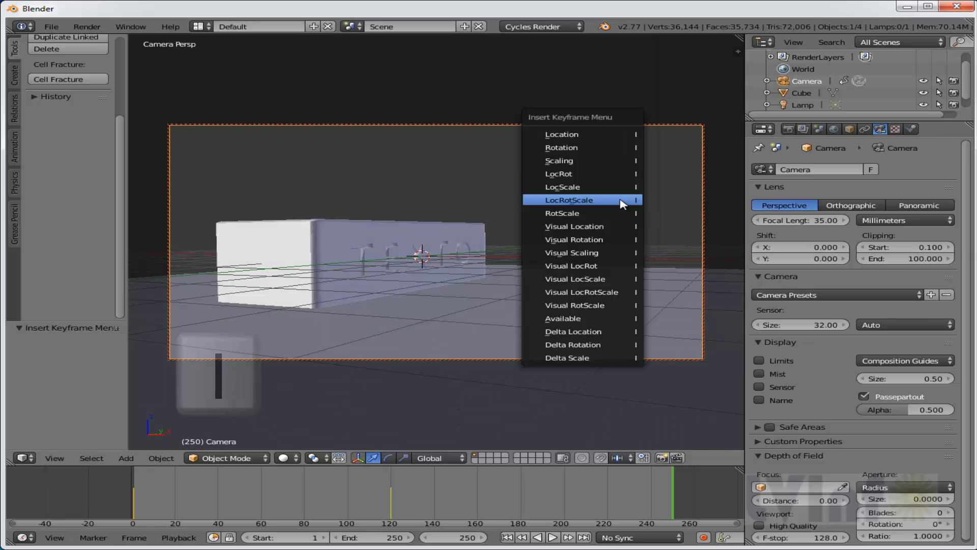
left_click(569, 200)
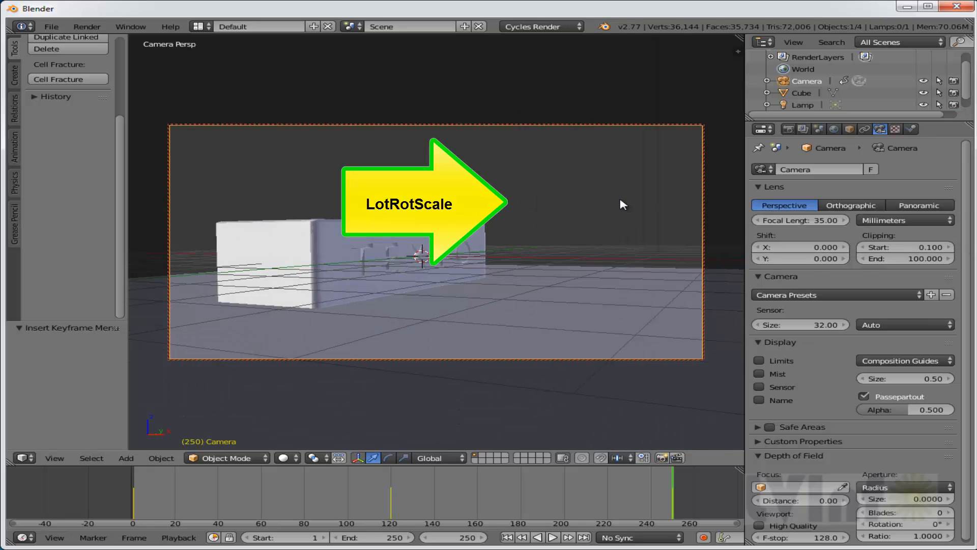
Step: Play the camera animation from frame 1 to review the movement, stop it, and return to the first frame
left_click(134, 504)
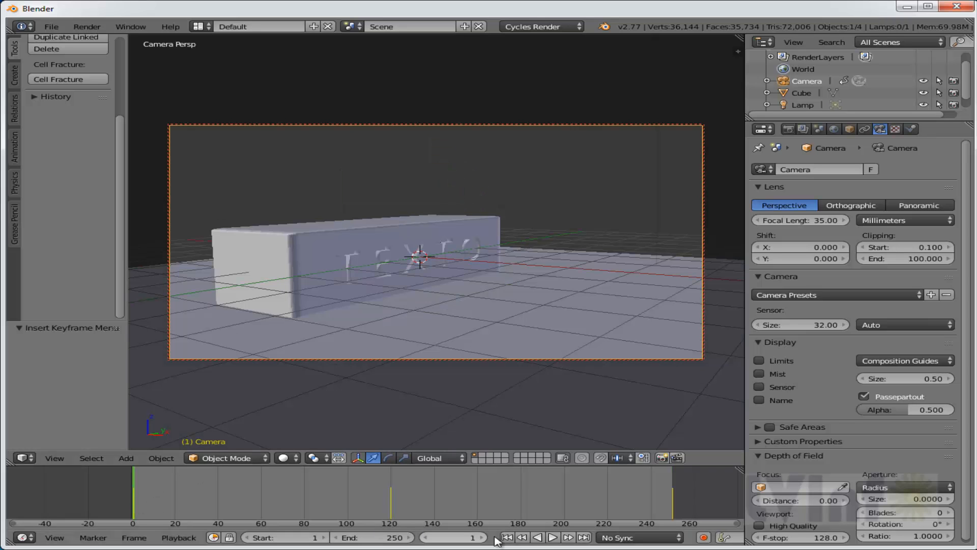
left_click(553, 537)
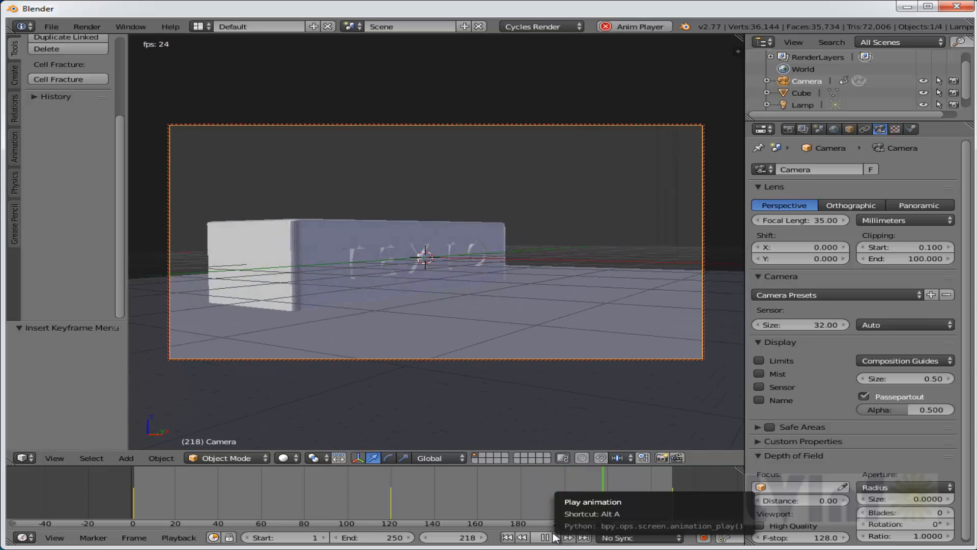
left_click(549, 537)
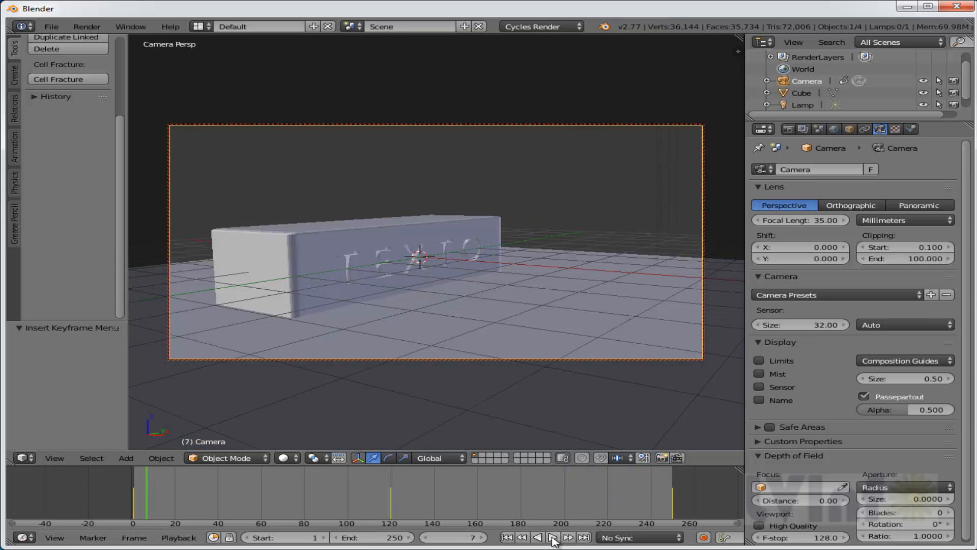
left_click(507, 538)
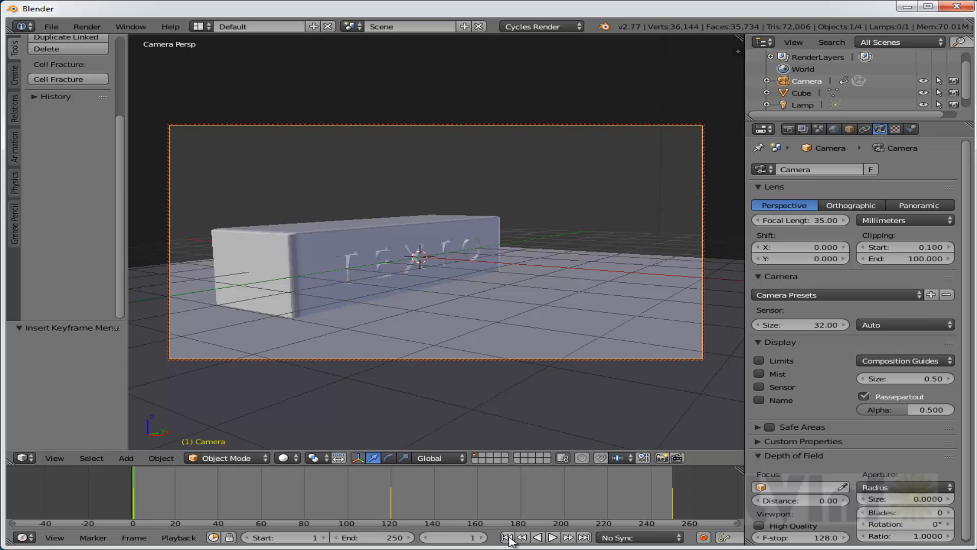
Step: Apply the HDTV 720p preset to the scene's render dimensions
left_click(789, 130)
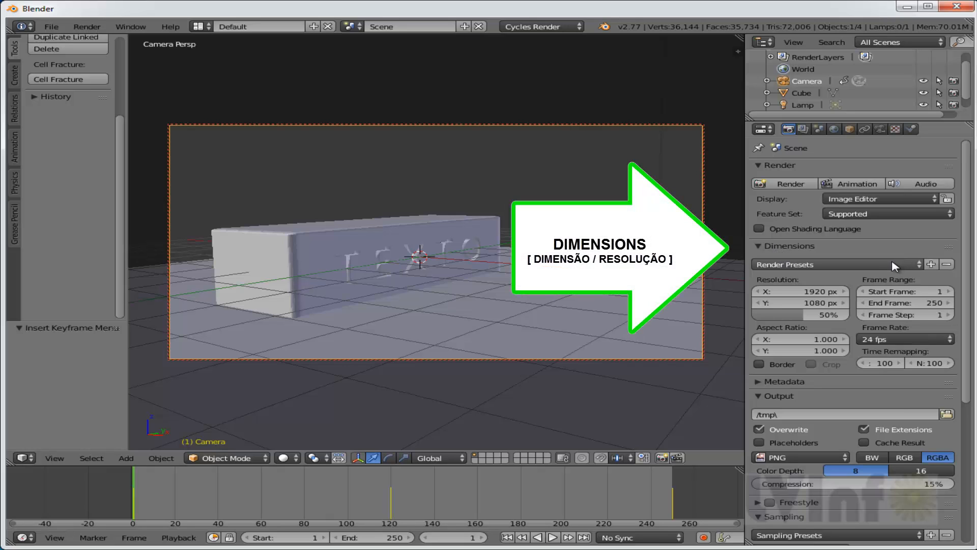
left_click(916, 265)
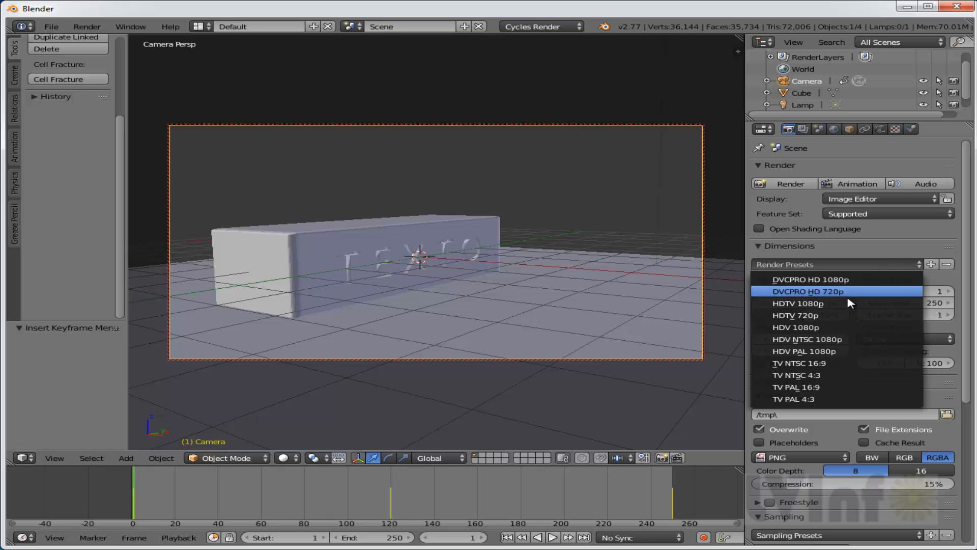
left_click(810, 315)
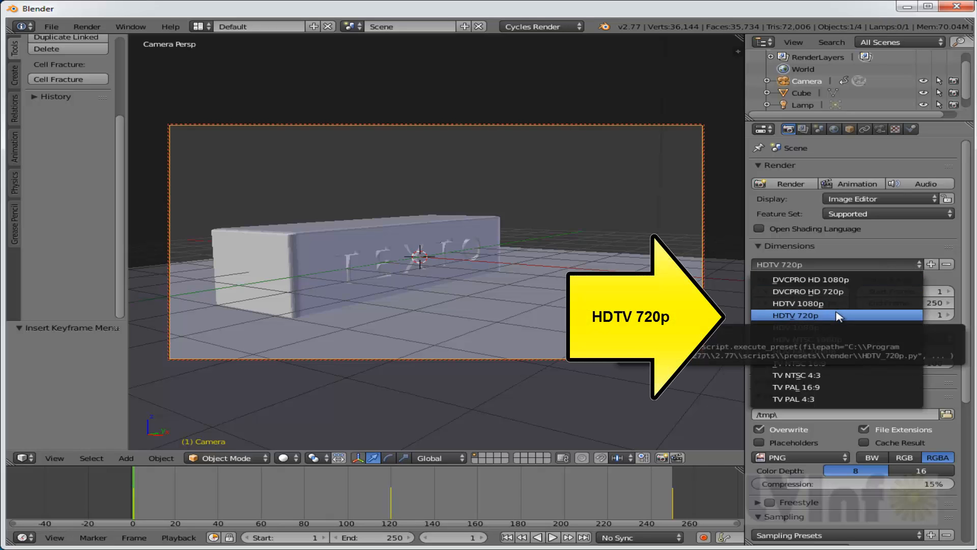
left_click(839, 316)
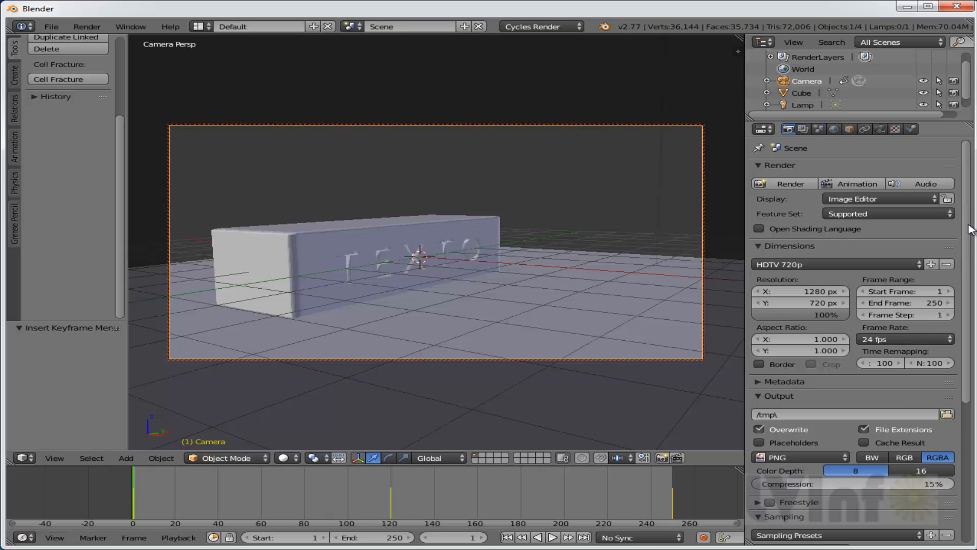
Step: Set the render output file name to "barra dourada" in the /tmp\ folder
left_click_drag(971, 229, 966, 389)
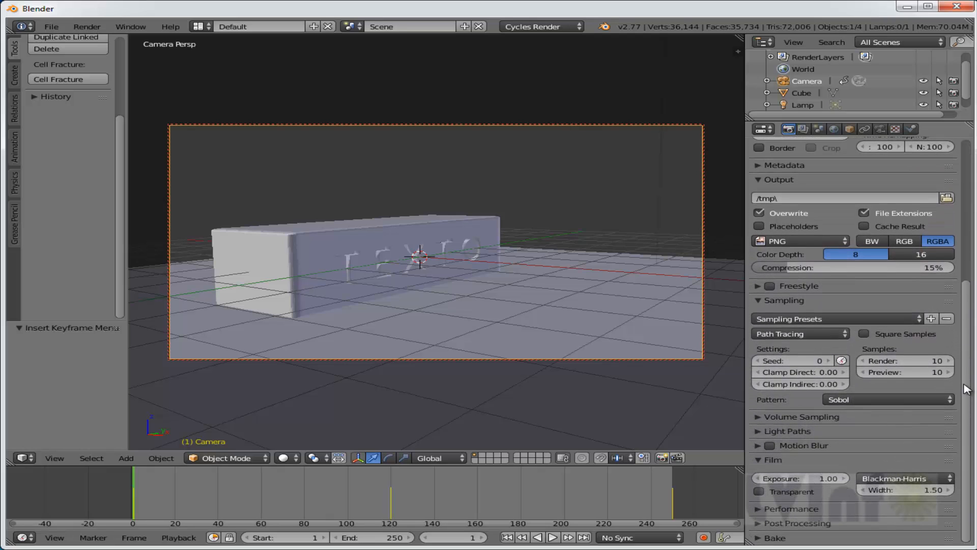
left_click(785, 200)
type("barra dourada")
key("Return")
Step: Set the render output format to AVI JPEG with 100% quality
left_click(847, 241)
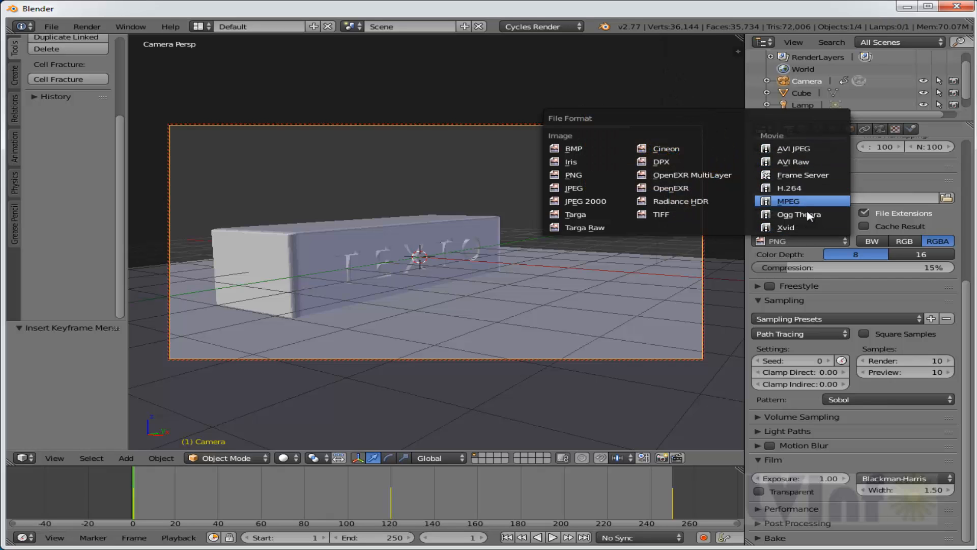
left_click(802, 149)
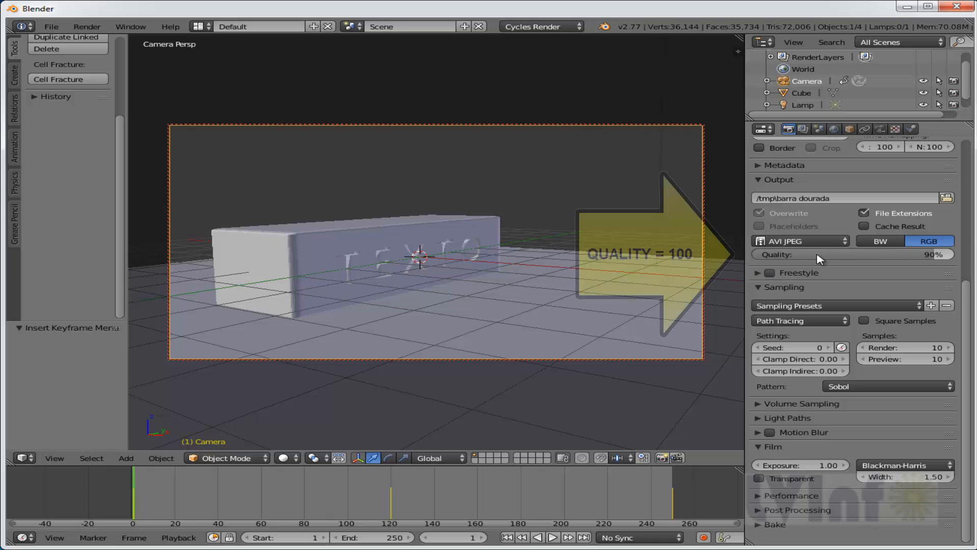
left_click_drag(824, 259, 862, 261)
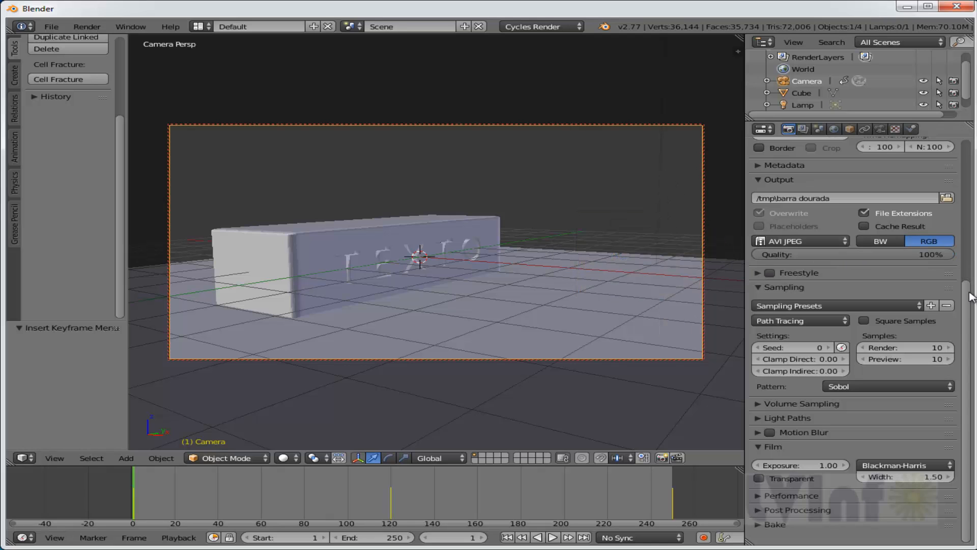
Step: Render the full animation to video, then play back the rendered file and close the player
scroll(957, 290, "up", 10)
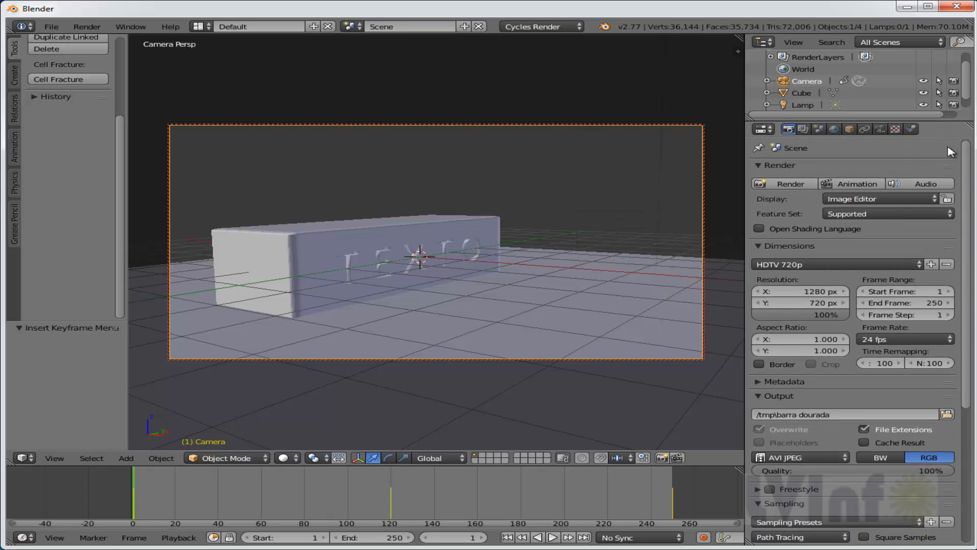
left_click(855, 185)
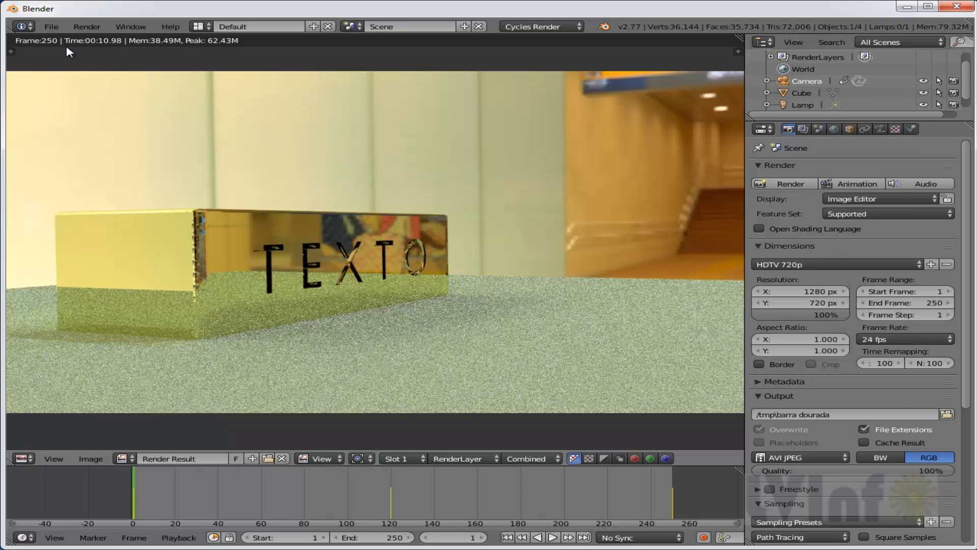
left_click(87, 28)
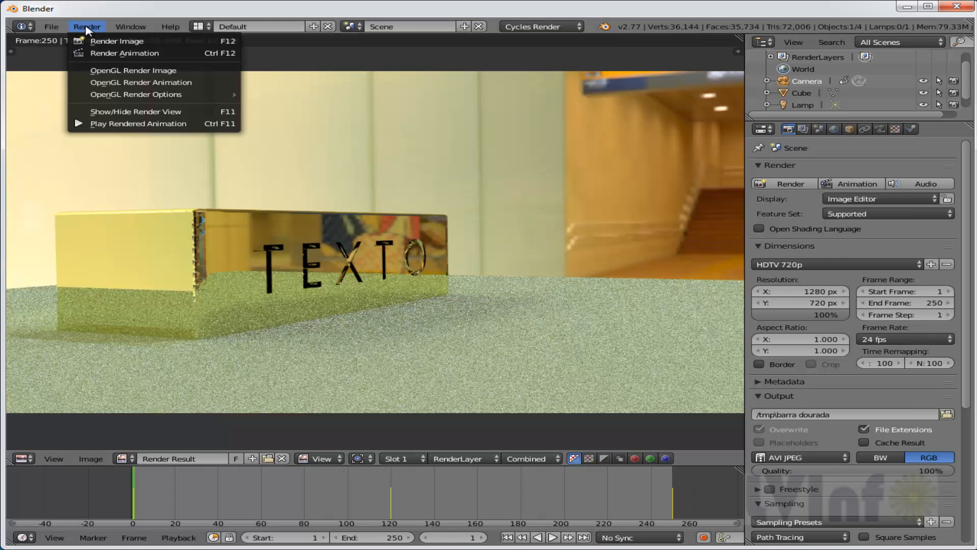
left_click(117, 124)
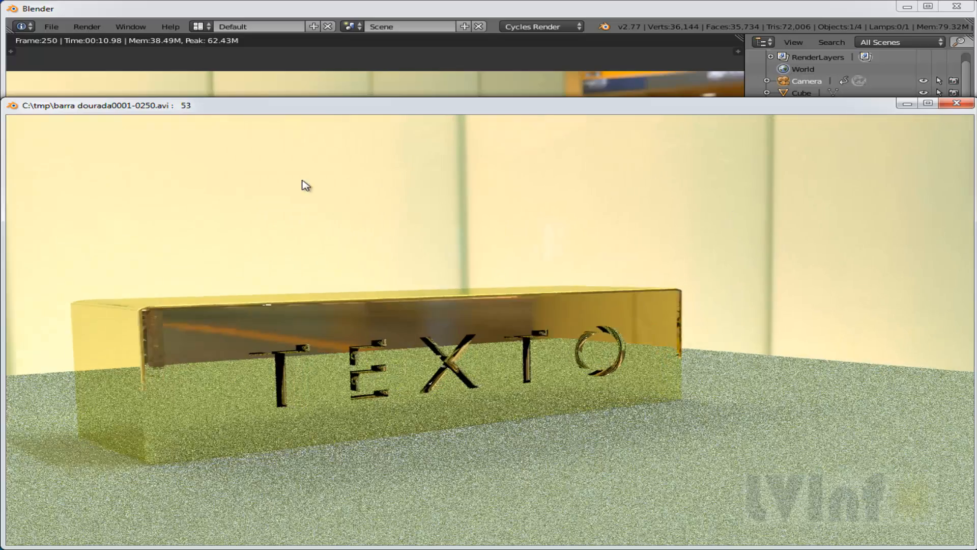
left_click(957, 103)
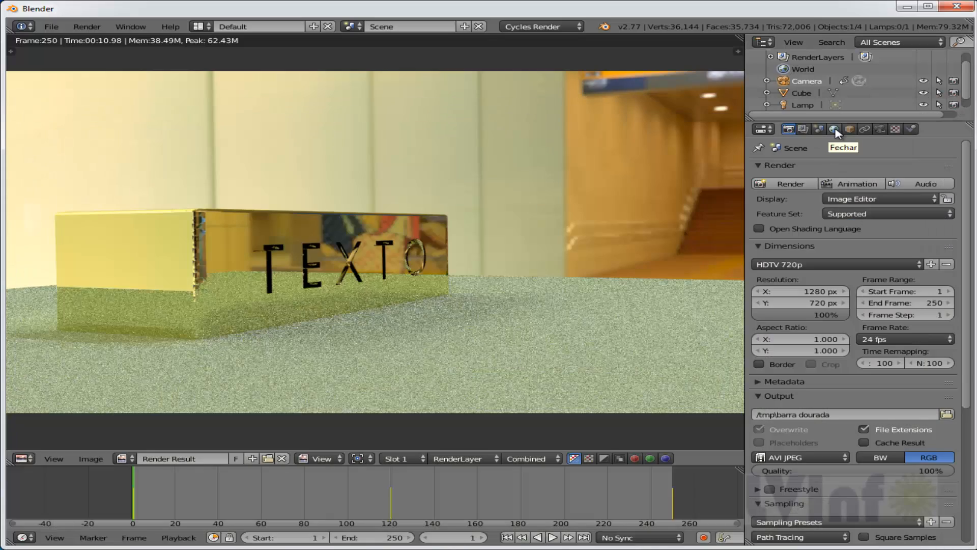
Step: Turn off the world's ray visibility for Camera and render a still image of frame 1
left_click(834, 129)
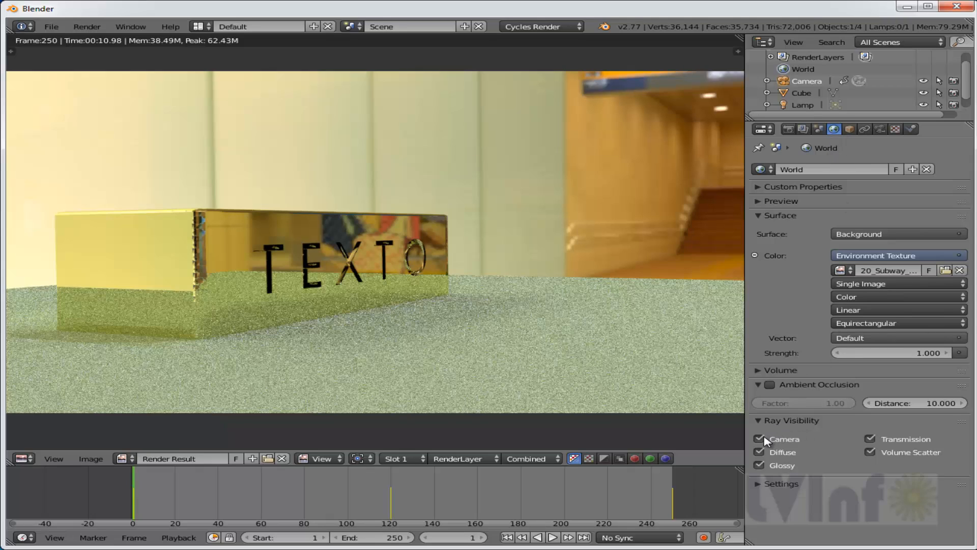
left_click(87, 28)
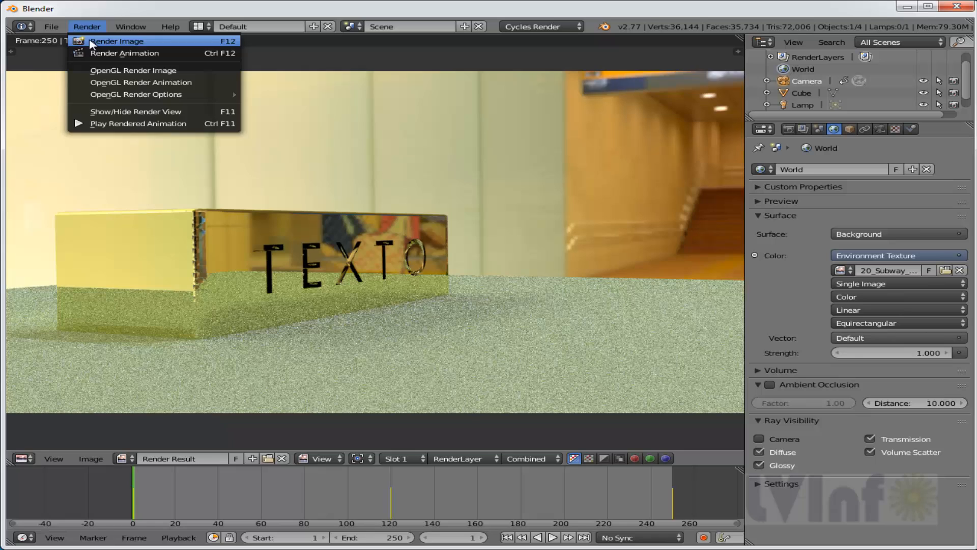
left_click(91, 42)
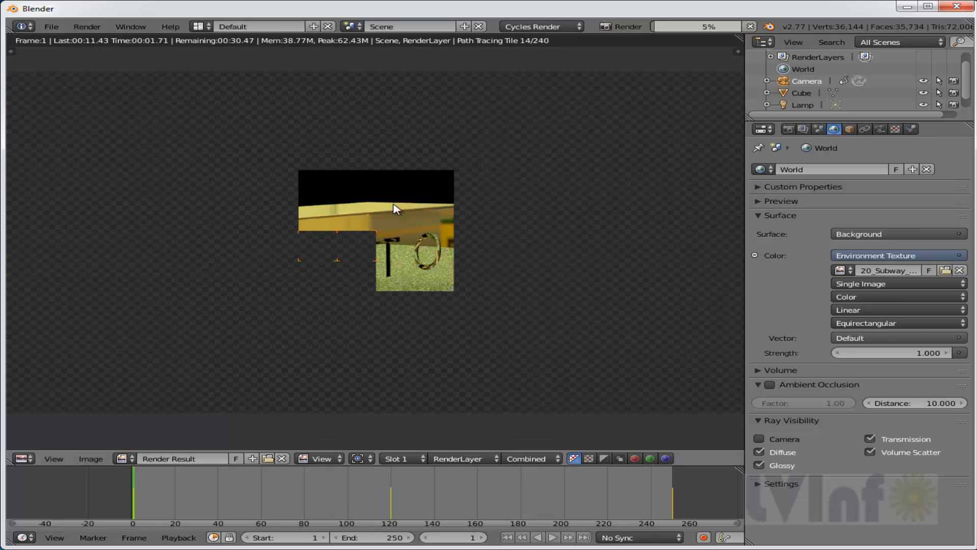